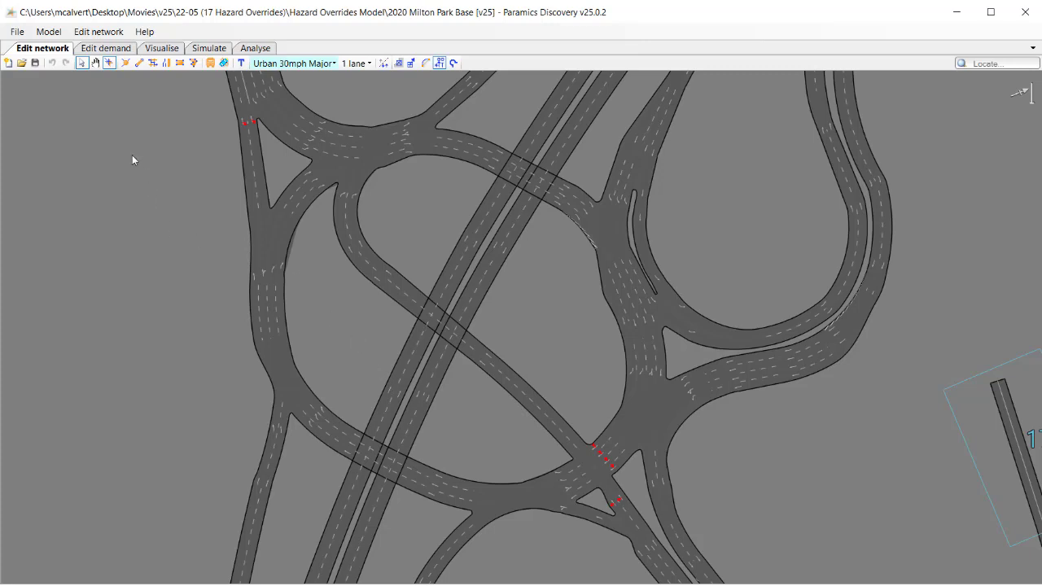
# Step: Search the knowledge base for "hazard ovverides"
pyautogui.click(145, 32)
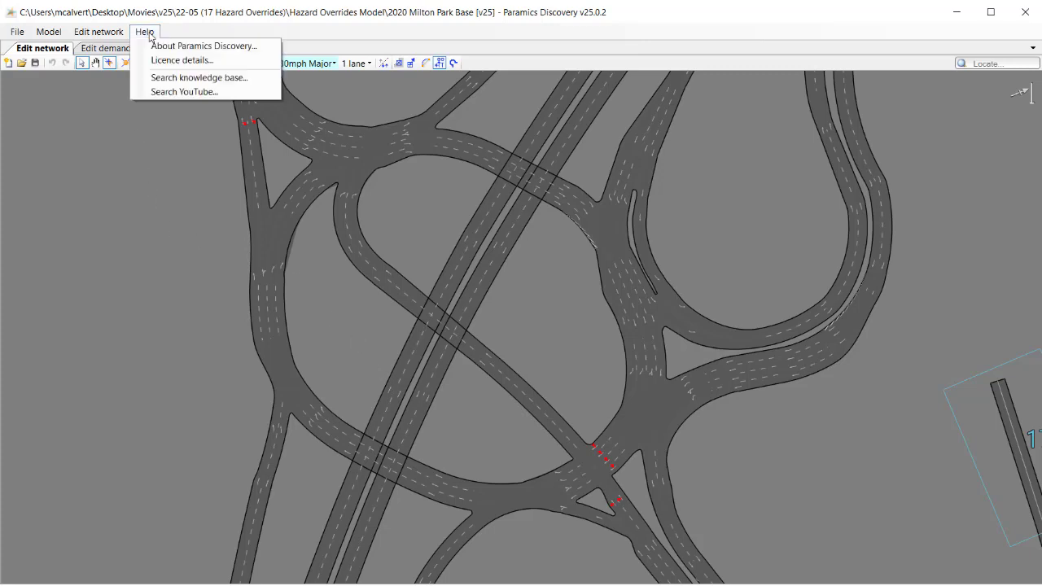
pyautogui.click(174, 76)
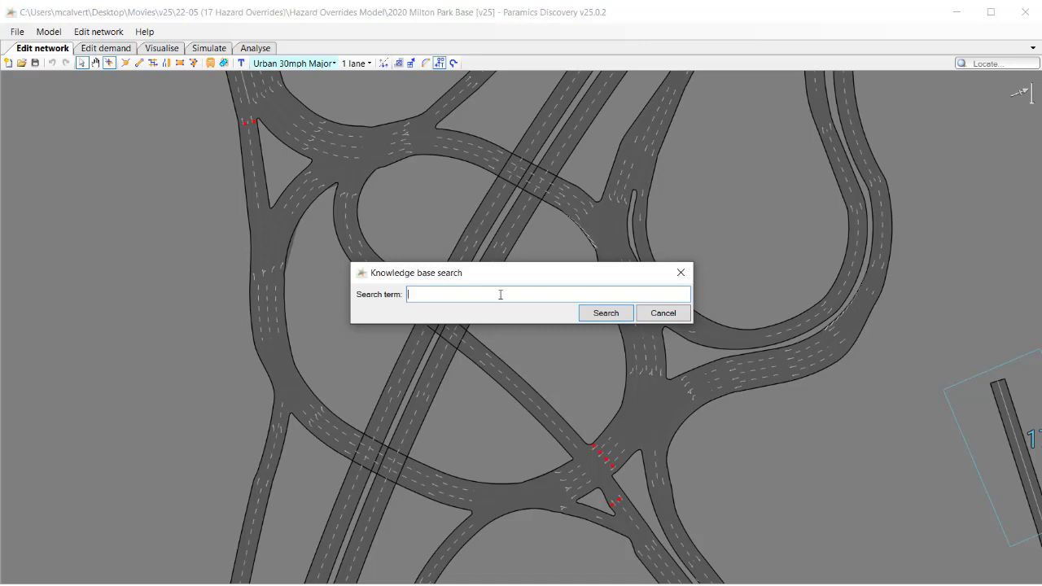
pyautogui.write('"')
pyautogui.write('haza')
pyautogui.press('BackSpace')
pyautogui.press('BackSpace')
pyautogui.press('BackSpace')
pyautogui.press('BackSpace')
pyautogui.press('BackSpace')
pyautogui.write('hazard o')
pyautogui.write('verrides')
pyautogui.press('Return')
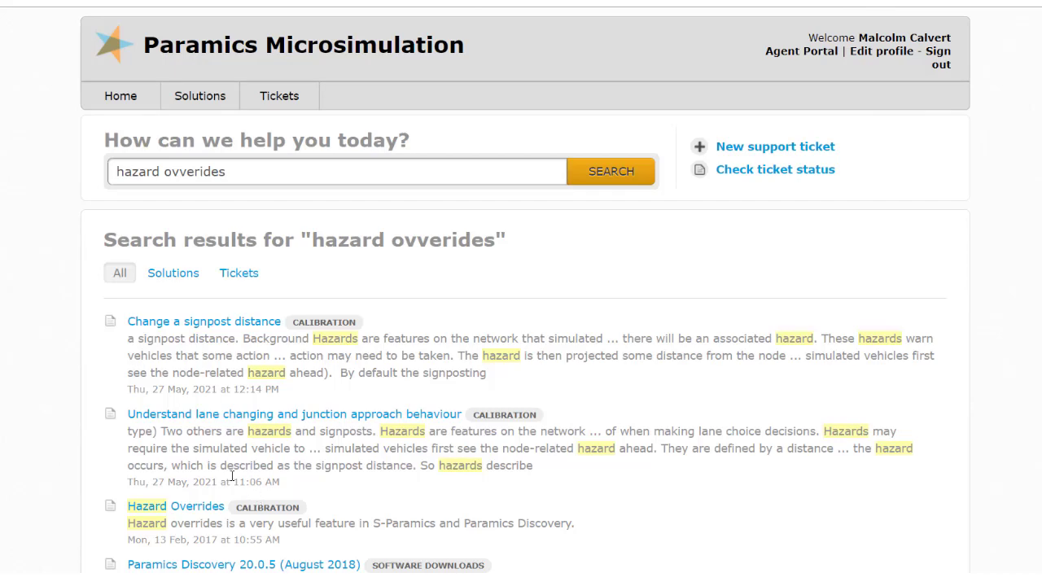
# Step: Find the Hazard Overrides calibration article in the search results and open its attached PDF
pyautogui.scroll(-5, 334, 432)
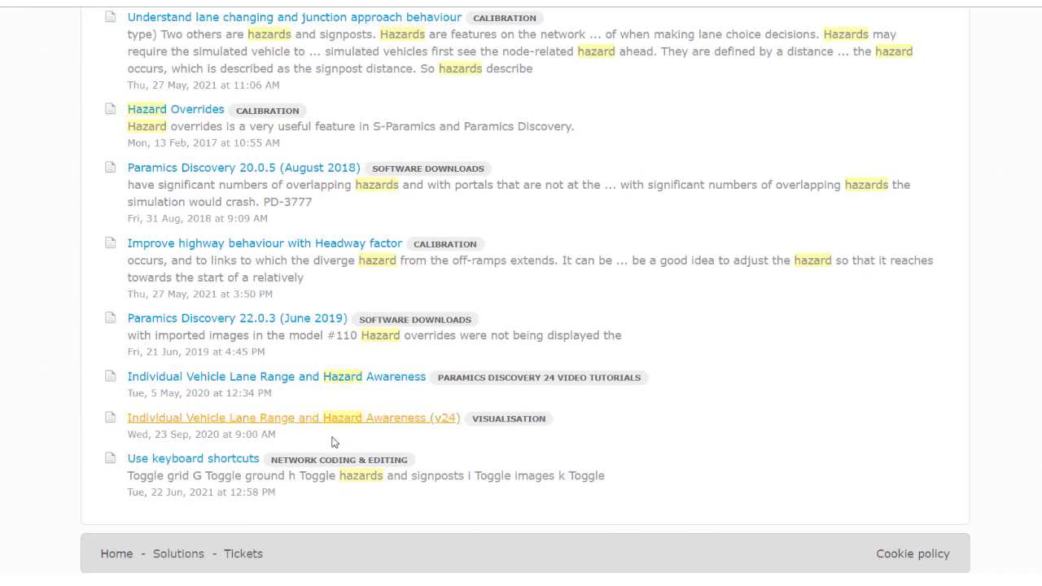
pyautogui.scroll(5, 332, 370)
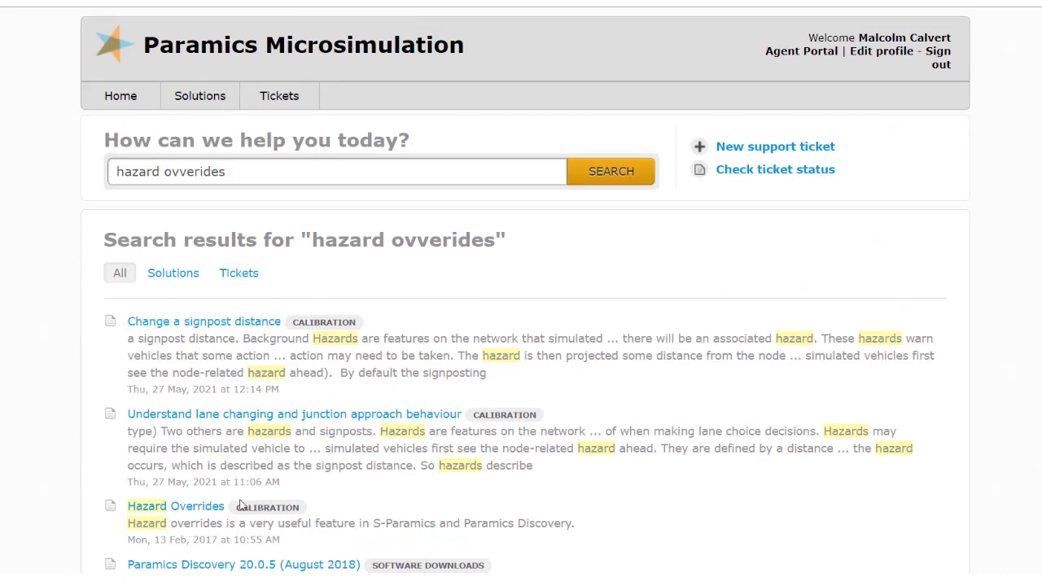
pyautogui.click(181, 513)
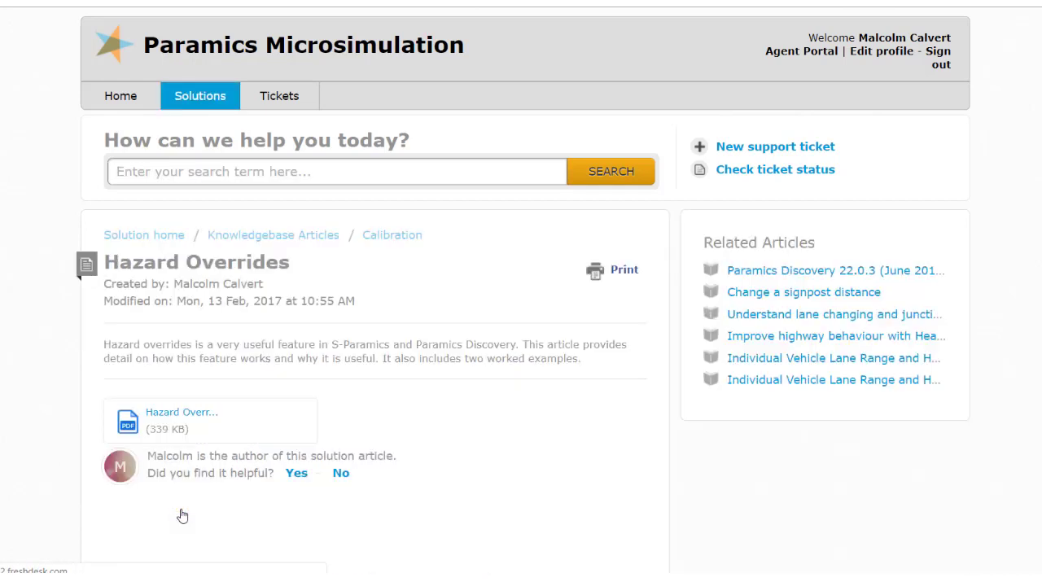
pyautogui.click(201, 420)
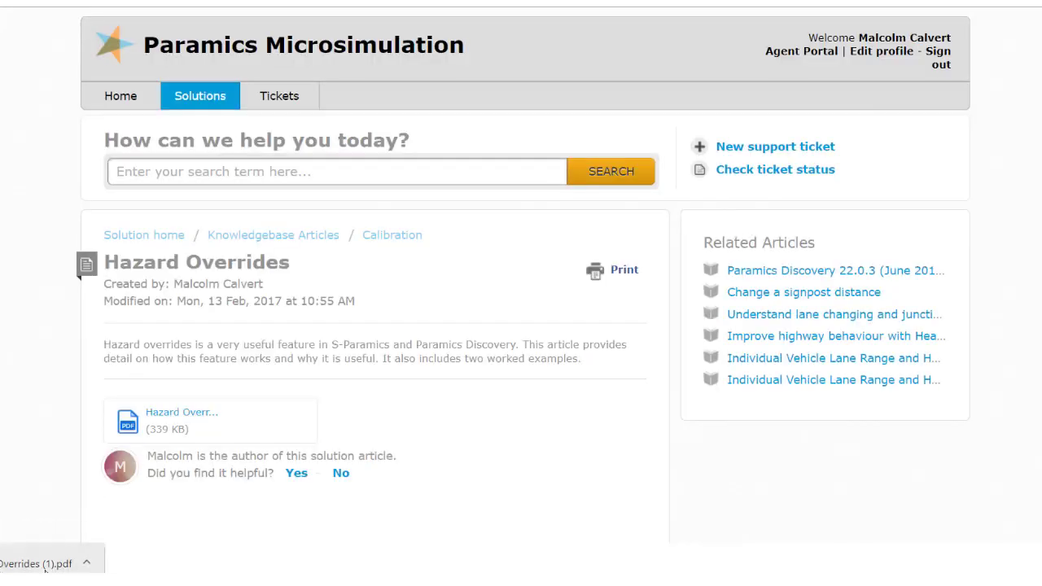
pyautogui.click(41, 561)
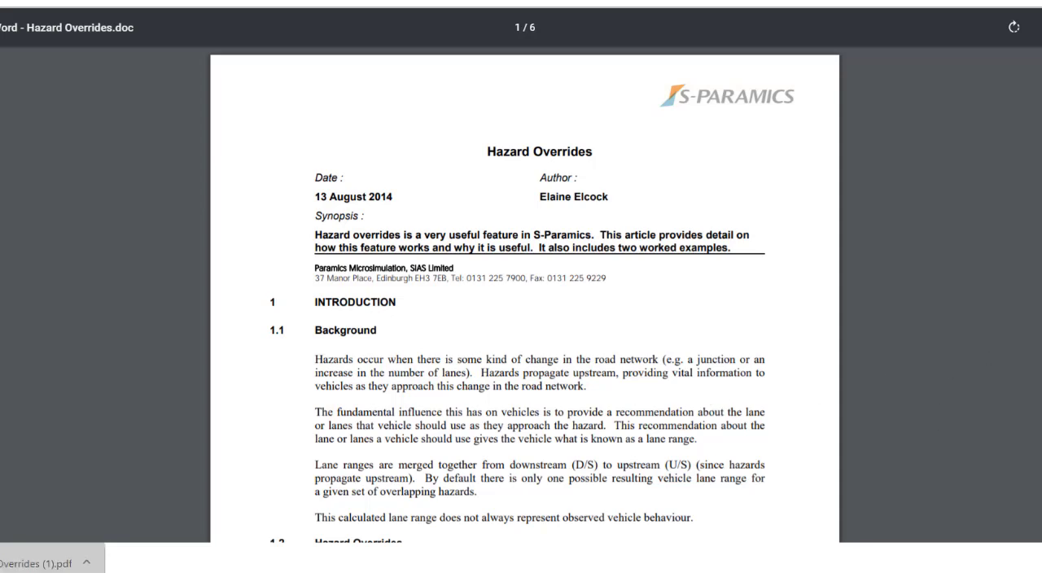
# Step: Read through the Hazard Overrides PDF, covering the background, the roundabout worked example and the hazardoverrides file format
pyautogui.scroll(-5, 521, 310)
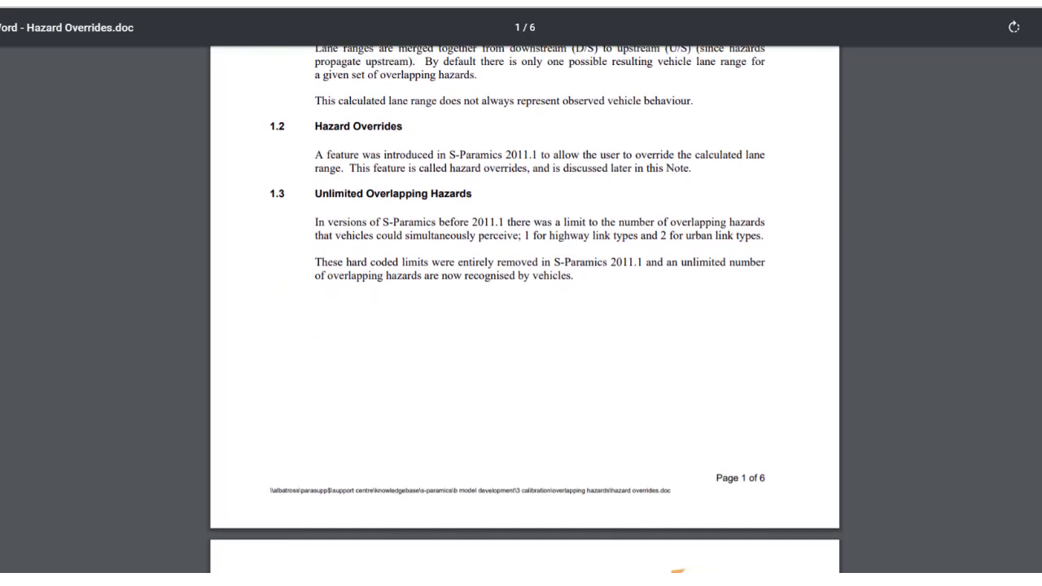
pyautogui.scroll(1, 521, 309)
pyautogui.scroll(-5, 521, 309)
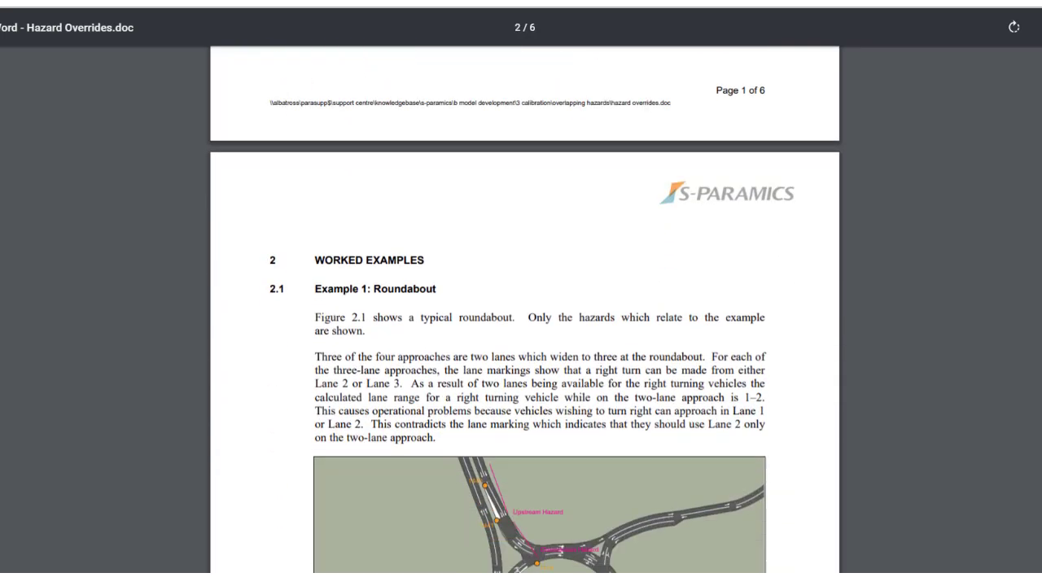
pyautogui.scroll(-5, 521, 309)
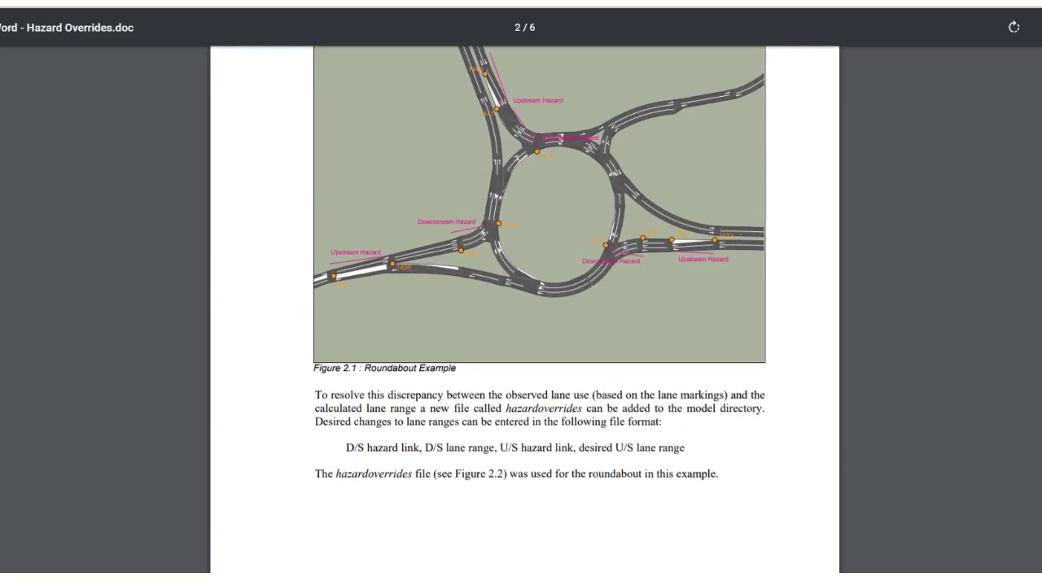
pyautogui.scroll(-10, 521, 310)
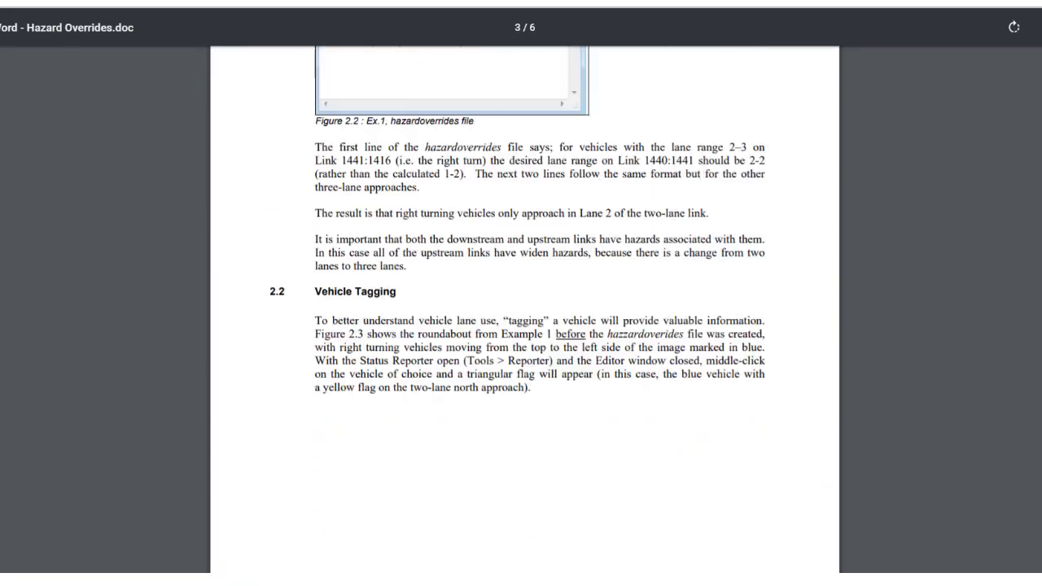
pyautogui.scroll(20, 521, 310)
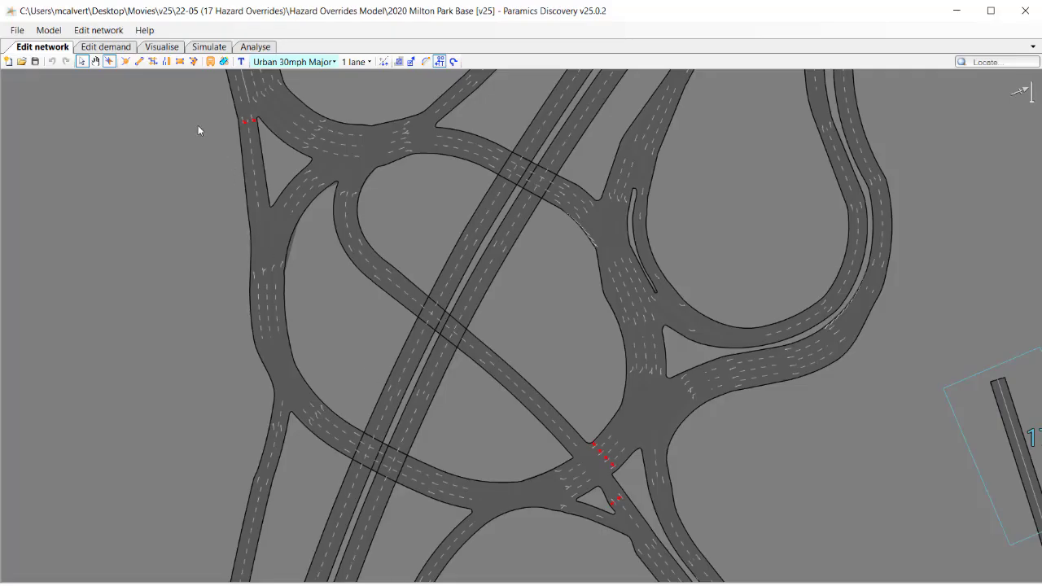
# Step: Return to Paramics Discovery and search the knowledge base for "lane choice"
pyautogui.click(144, 30)
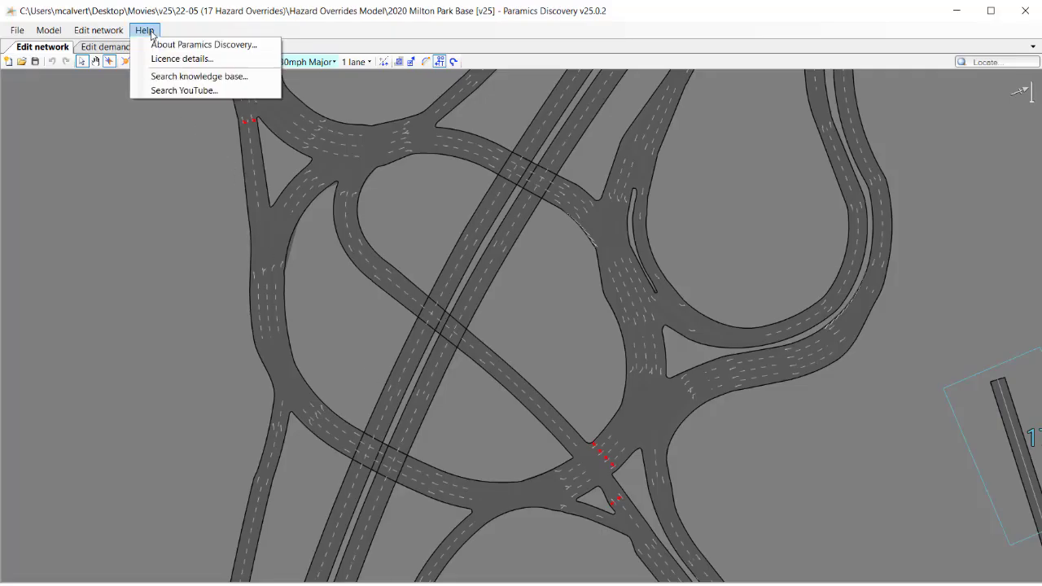
pyautogui.click(174, 78)
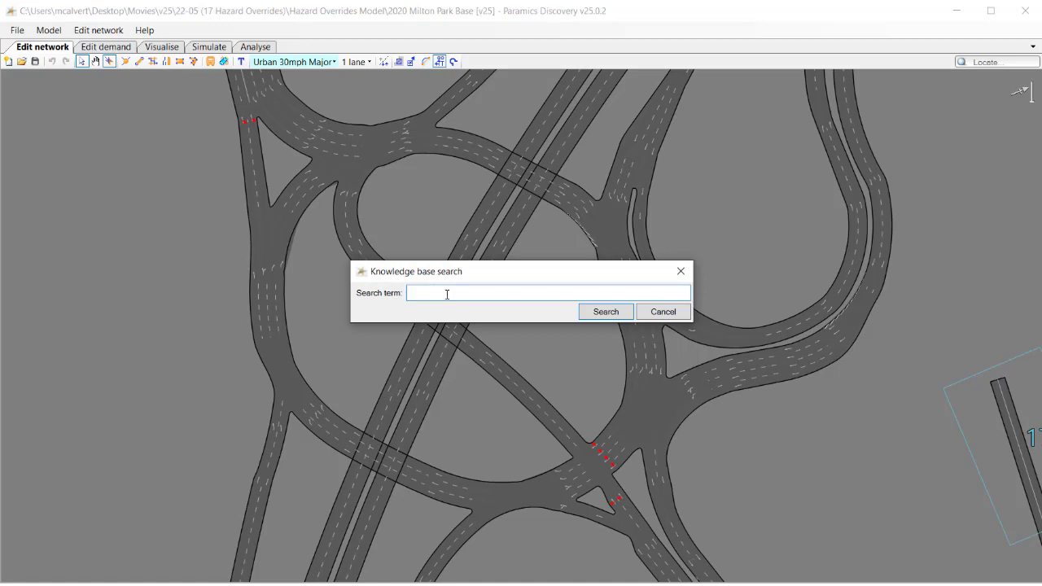
pyautogui.write('lane')
pyautogui.write(' change')
pyautogui.press('Return')
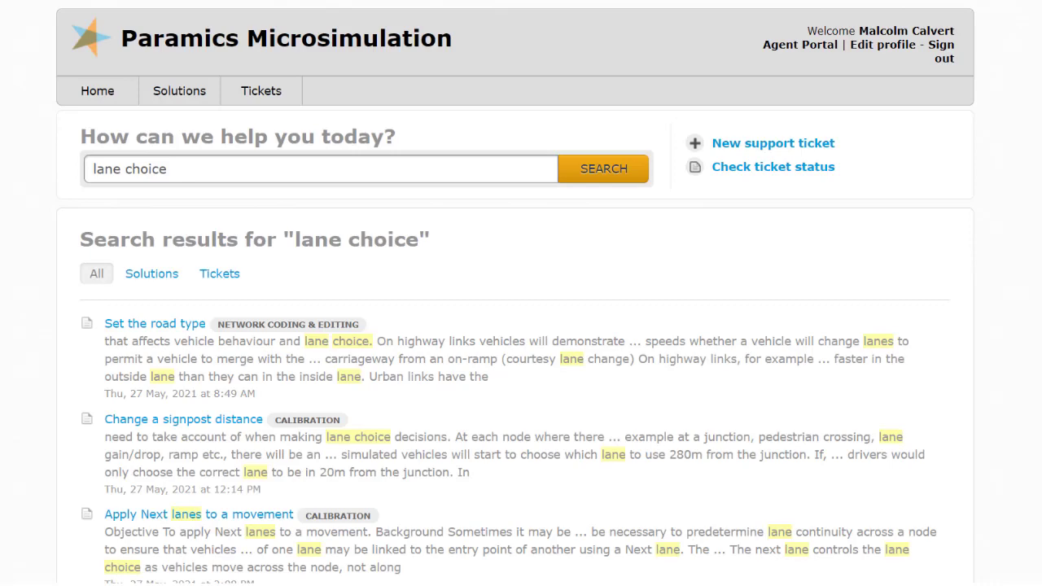
# Step: Open the Session 4 - Vehicle Behaviour & Lane Choice workshop article from the search results and view its video
pyautogui.scroll(-4, 515, 292)
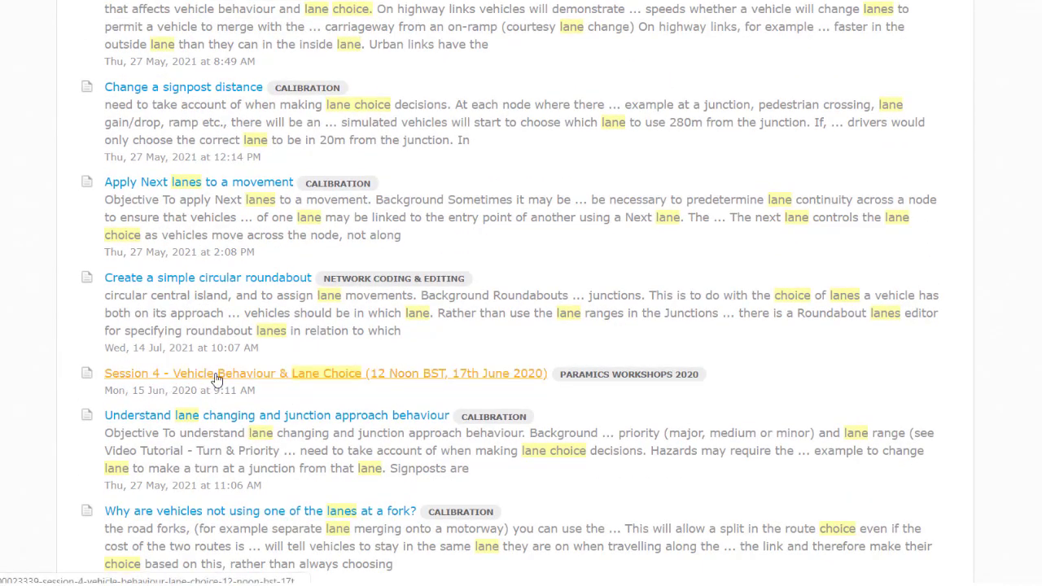
pyautogui.click(337, 378)
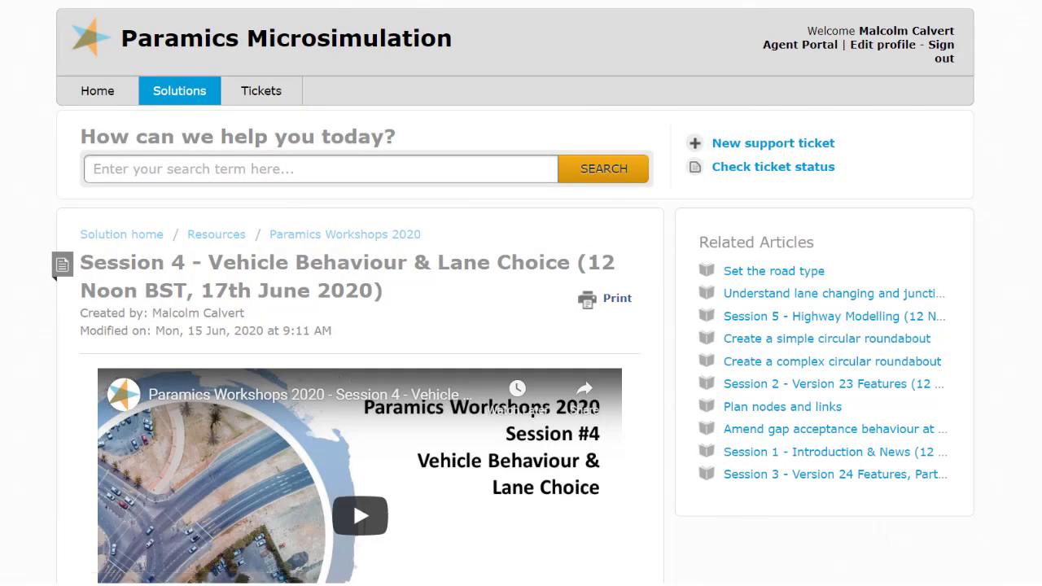
pyautogui.scroll(-2, 353, 501)
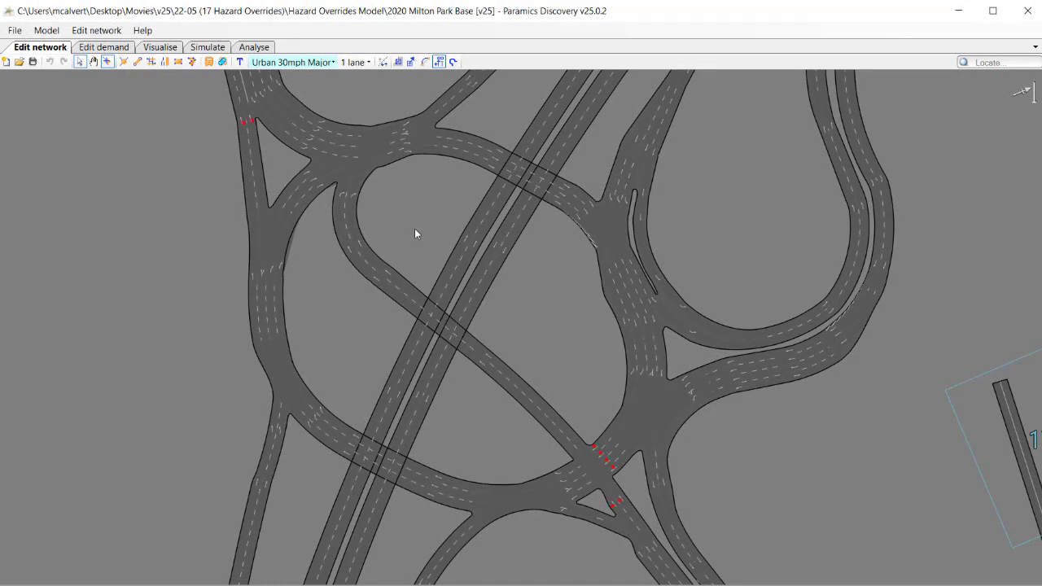
# Step: Return to Paramics Discovery, open the network's Styles settings and display hazards and signposts
pyautogui.click(106, 33)
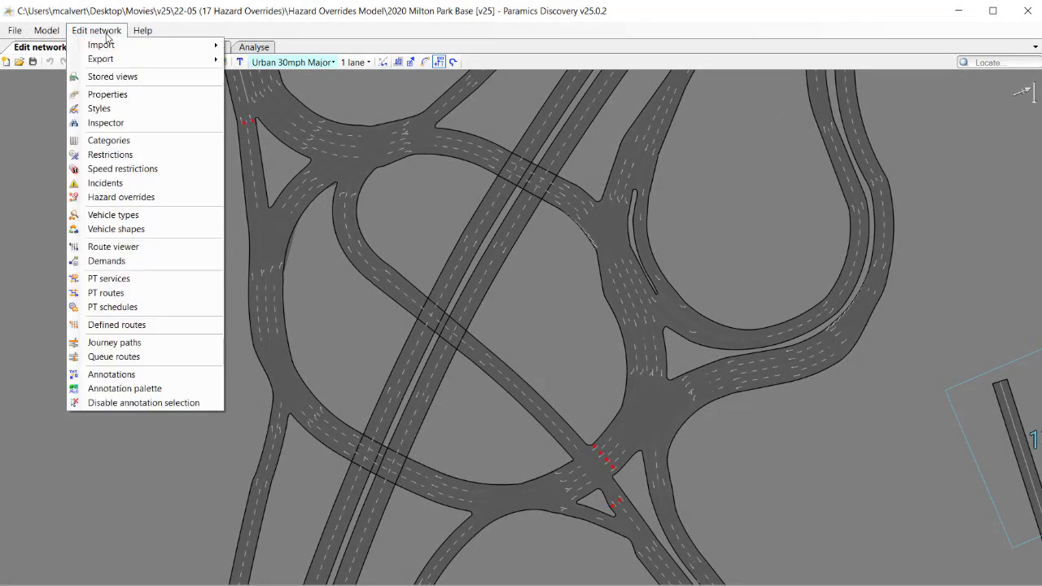
pyautogui.click(107, 109)
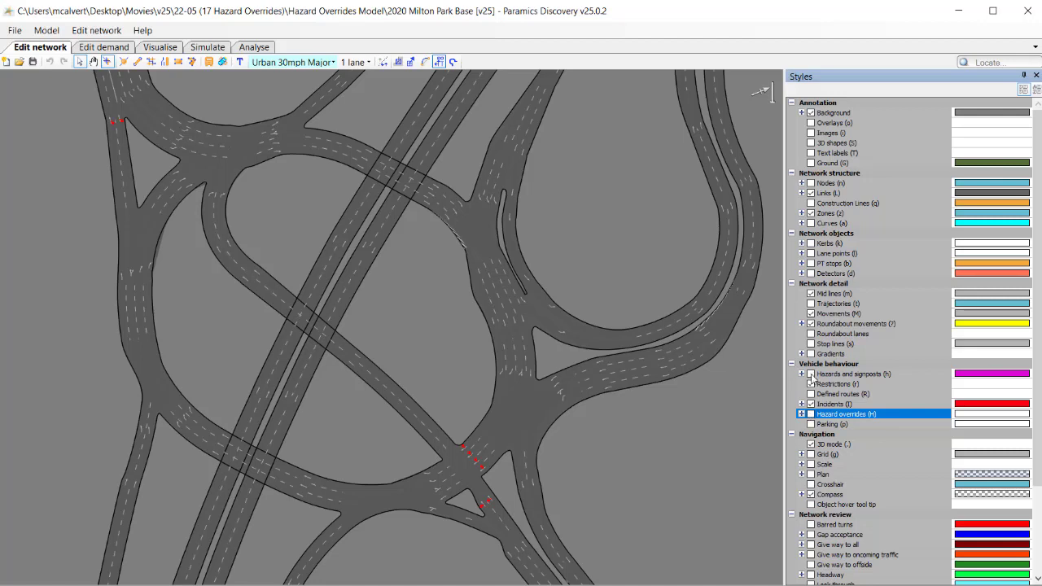
pyautogui.click(811, 374)
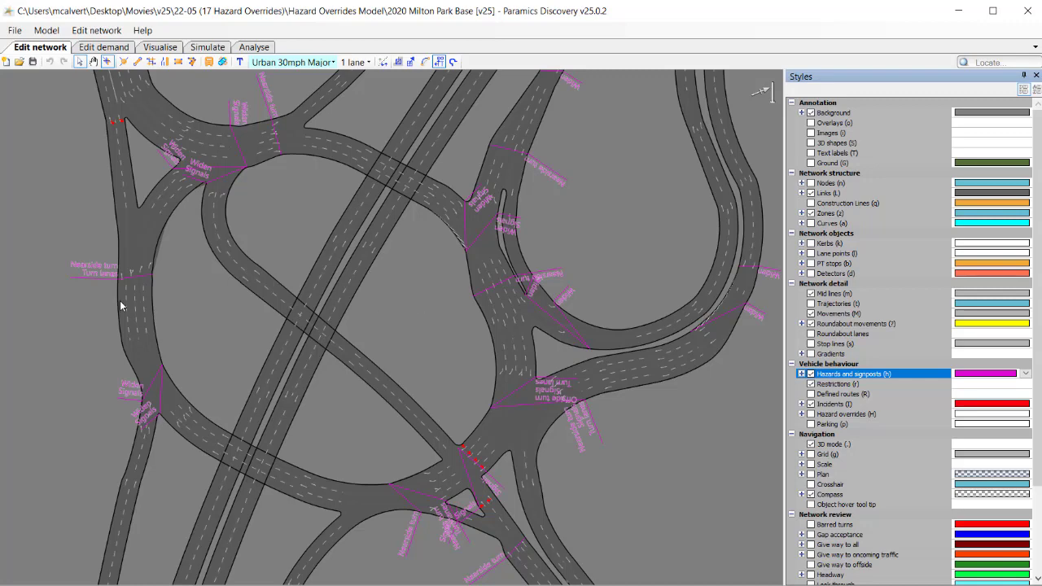
# Step: Examine the Nearside turn and Turn lanes hazards on the roundabout and the Widen and Signals hazards upstream of them
pyautogui.scroll(3, 94, 302)
pyautogui.scroll(2, 95, 302)
pyautogui.moveTo(67, 298); pyautogui.dragTo(275, 317)
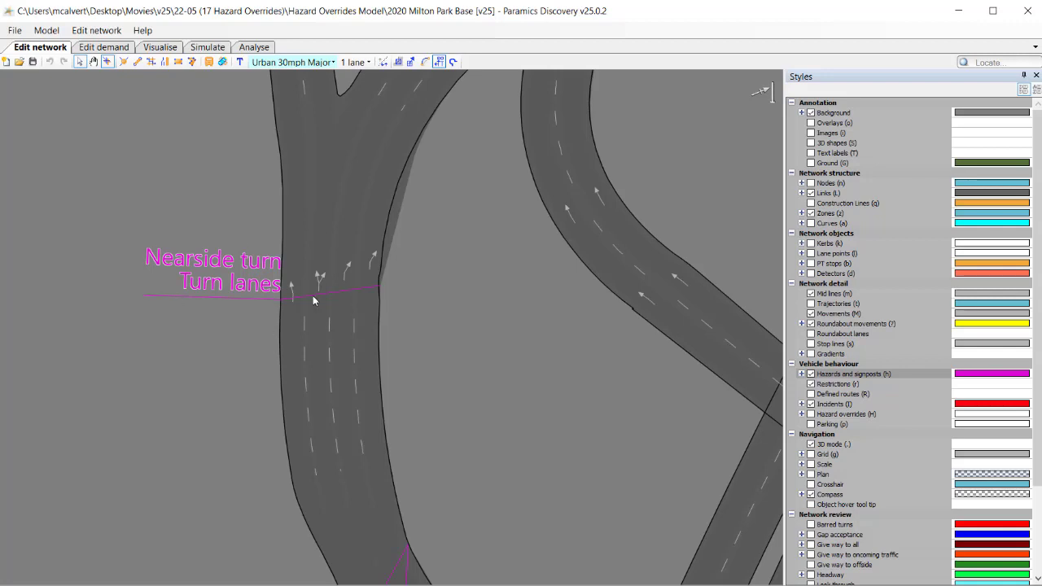
pyautogui.scroll(-2, 294, 293)
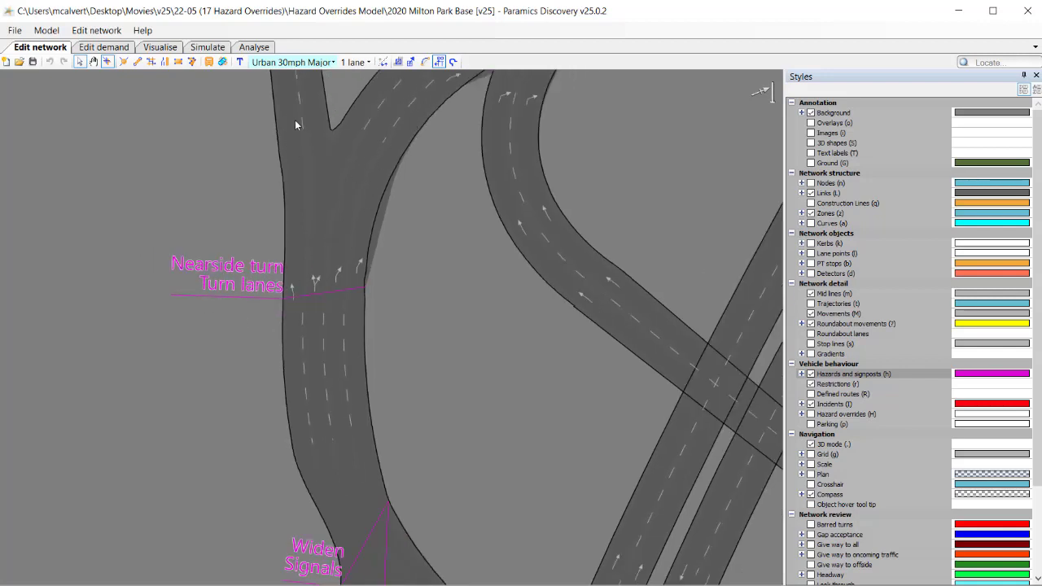
pyautogui.moveTo(477, 476); pyautogui.dragTo(428, 280)
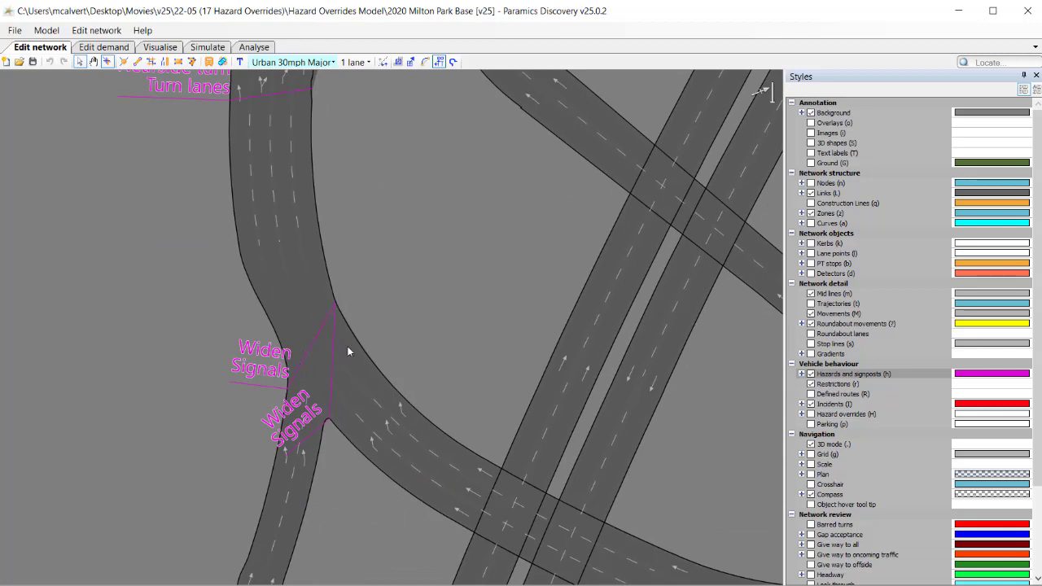
pyautogui.moveTo(359, 321); pyautogui.dragTo(356, 317)
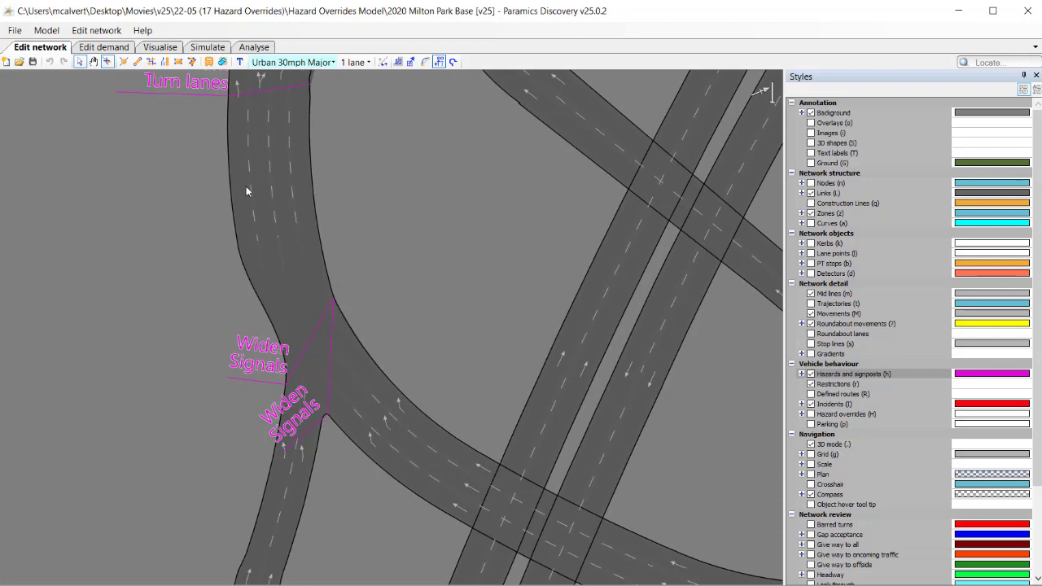
pyautogui.moveTo(362, 298); pyautogui.dragTo(357, 299)
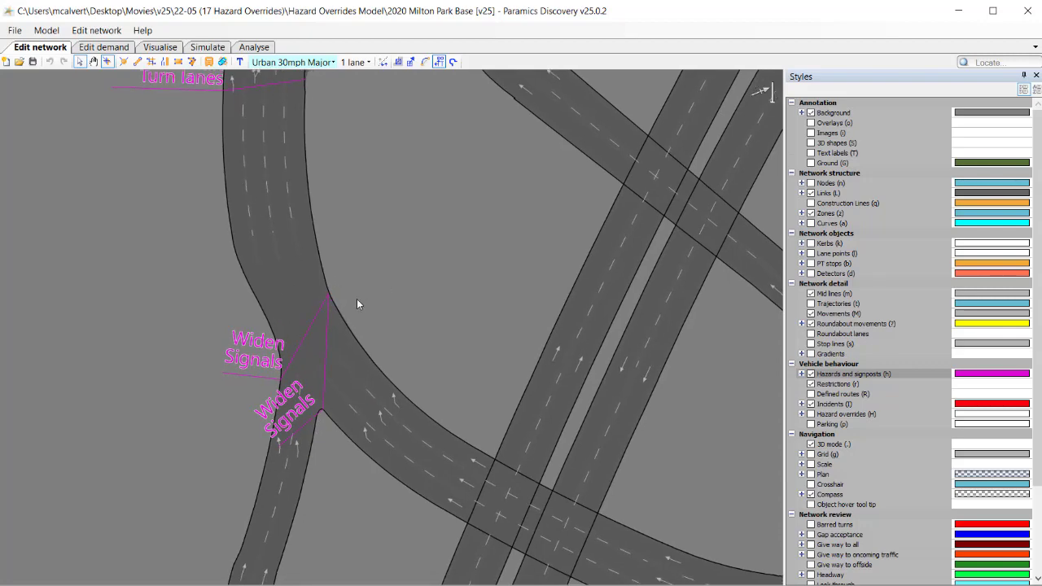
# Step: Examine the overlapping signal and nearside turn hazards at the roundabout entry with the red incident markers, and compare hazards around the whole roundabout
pyautogui.scroll(-2, 343, 297)
pyautogui.moveTo(567, 406); pyautogui.dragTo(416, 272)
pyautogui.moveTo(670, 545); pyautogui.dragTo(479, 371)
pyautogui.scroll(5, 564, 369)
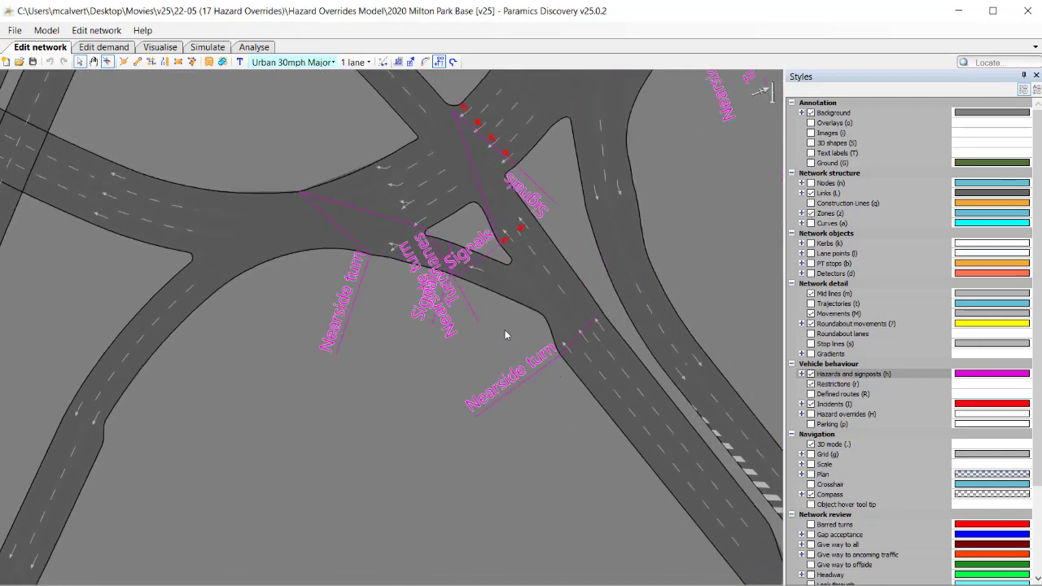
pyautogui.scroll(-6, 602, 310)
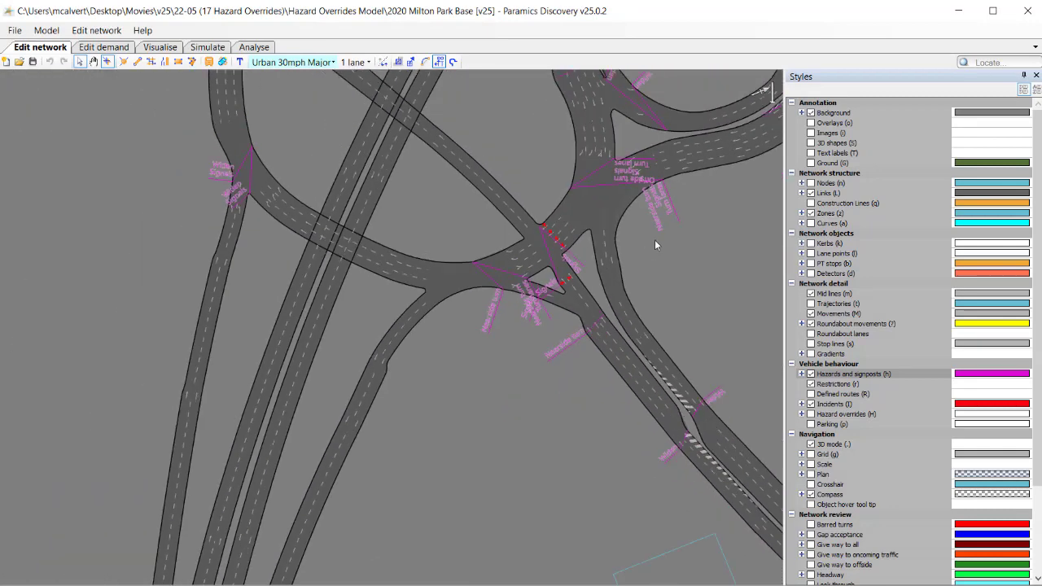
pyautogui.moveTo(390, 288); pyautogui.dragTo(442, 322)
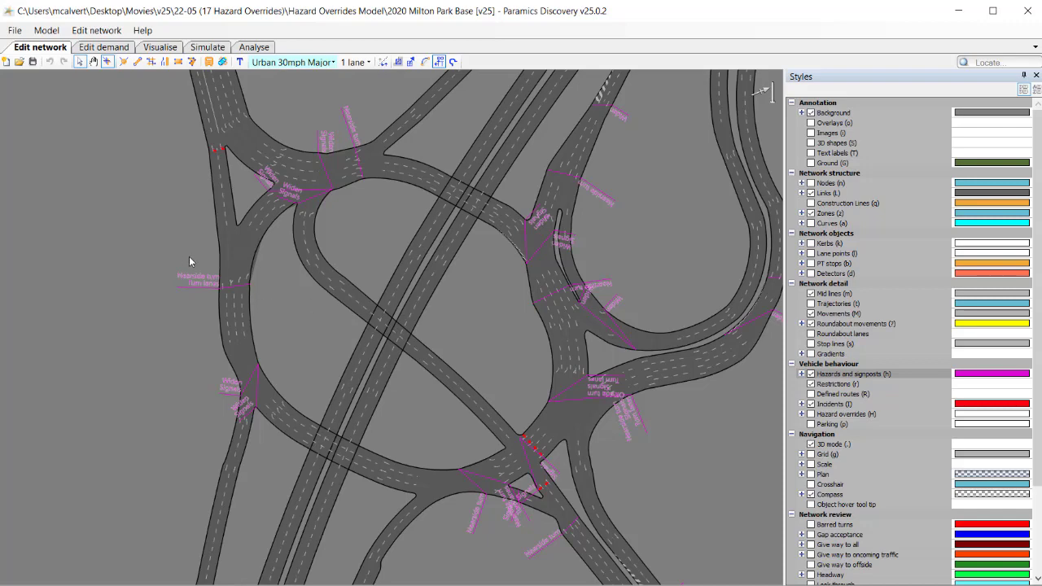
pyautogui.scroll(3, 189, 257)
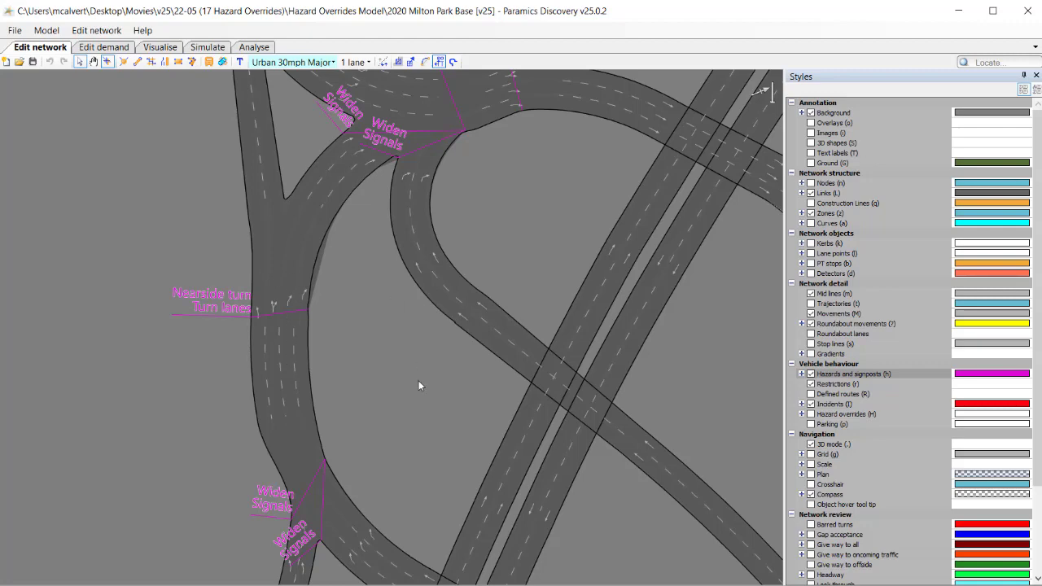
pyautogui.scroll(-5, 455, 390)
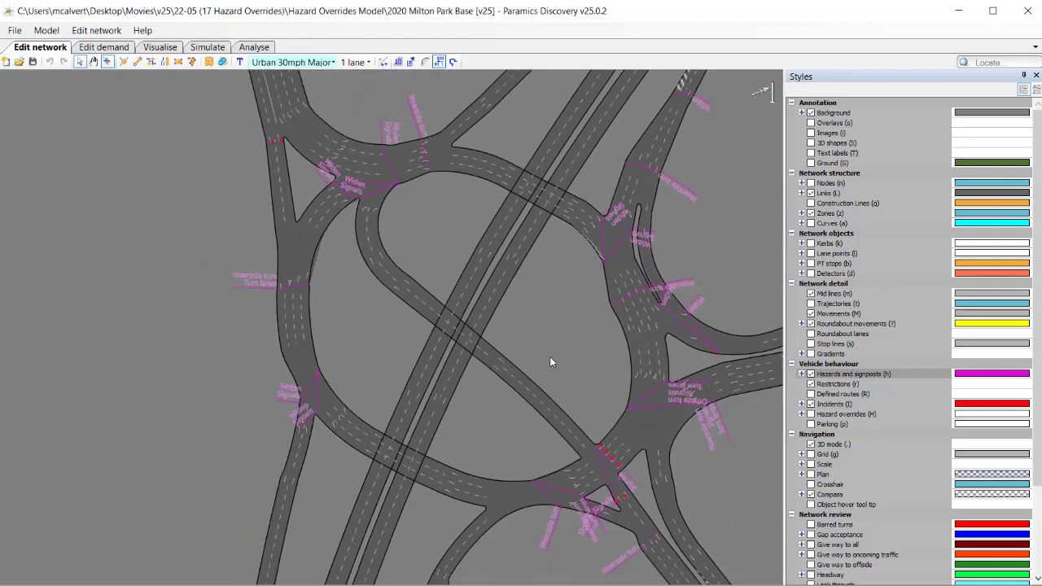
# Step: Display the hazard overrides across the roundabout network
pyautogui.moveTo(550, 356); pyautogui.dragTo(518, 336)
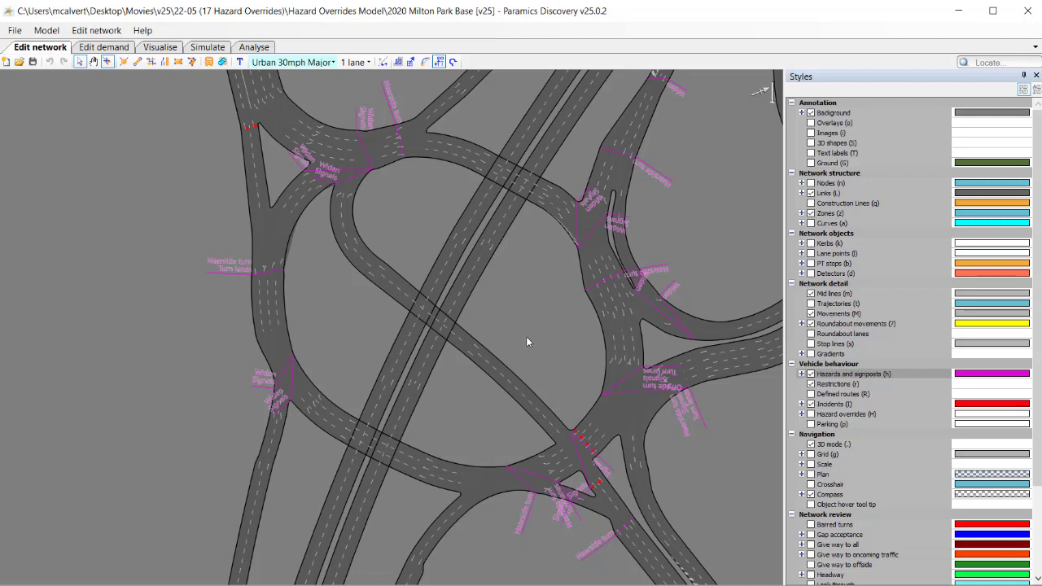
pyautogui.moveTo(740, 458); pyautogui.dragTo(696, 441)
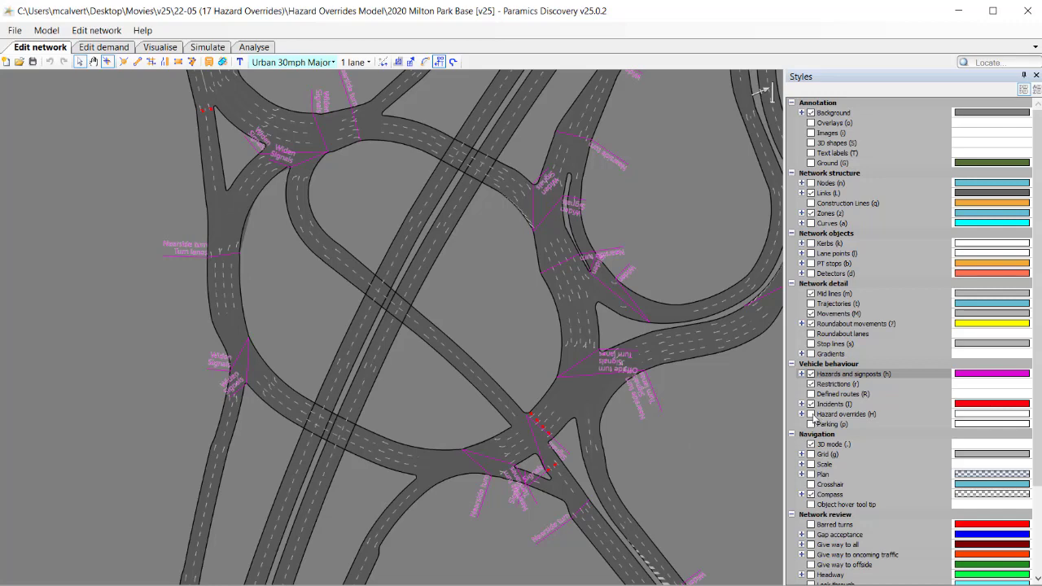
pyautogui.click(811, 415)
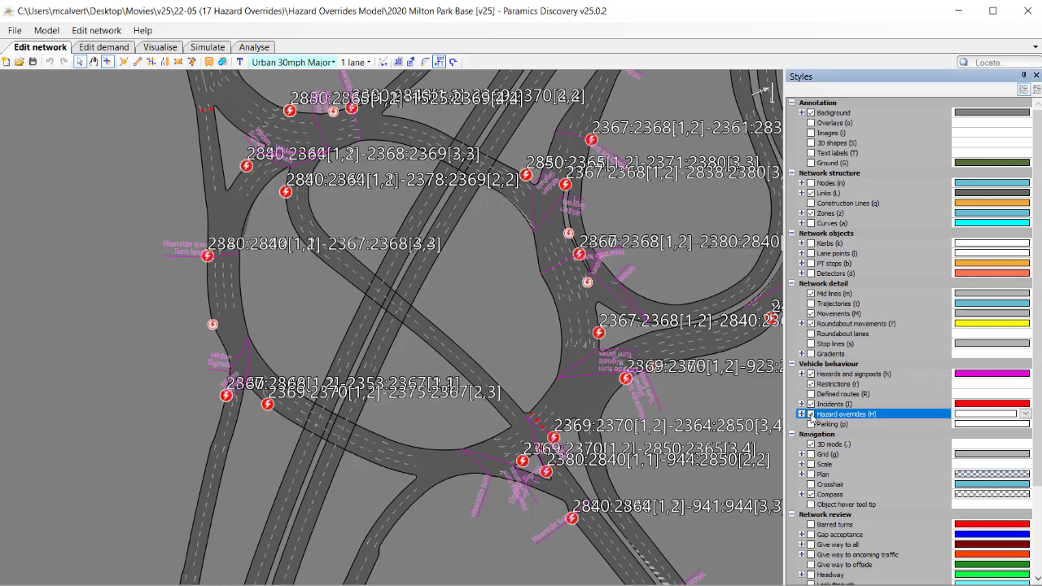
# Step: Examine the hazard override labels around the roundabout, switching the hazard overrides and the hazards off and on to compare them
pyautogui.moveTo(501, 305); pyautogui.dragTo(456, 329)
pyautogui.scroll(-3, 457, 329)
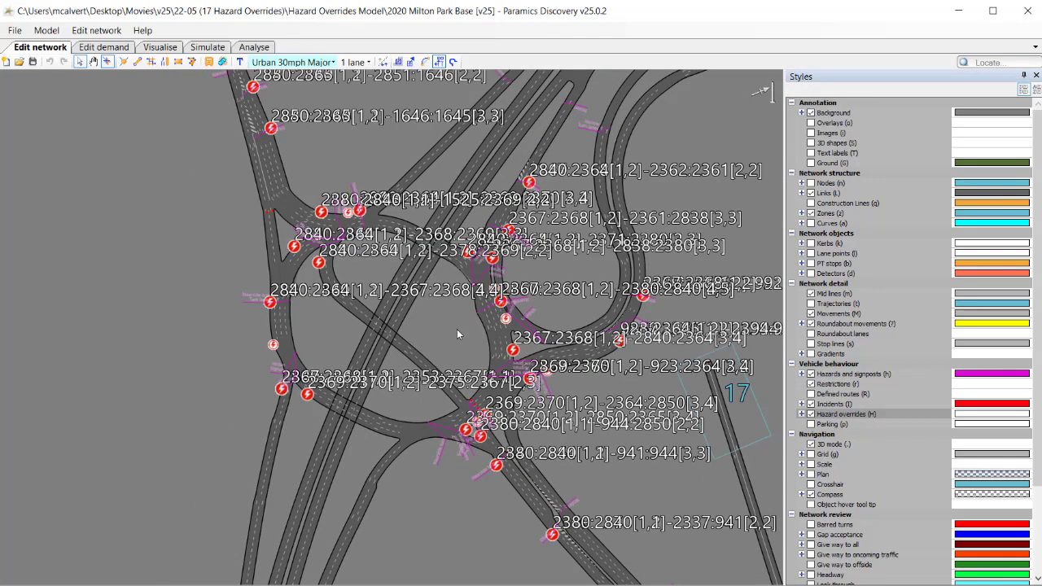
pyautogui.scroll(3, 457, 329)
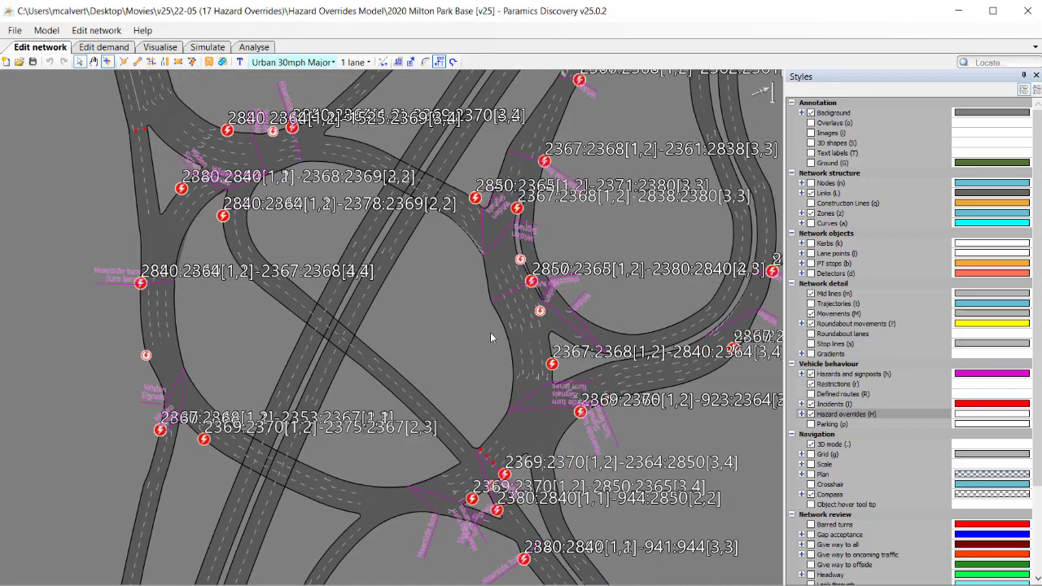
pyautogui.scroll(1, 490, 333)
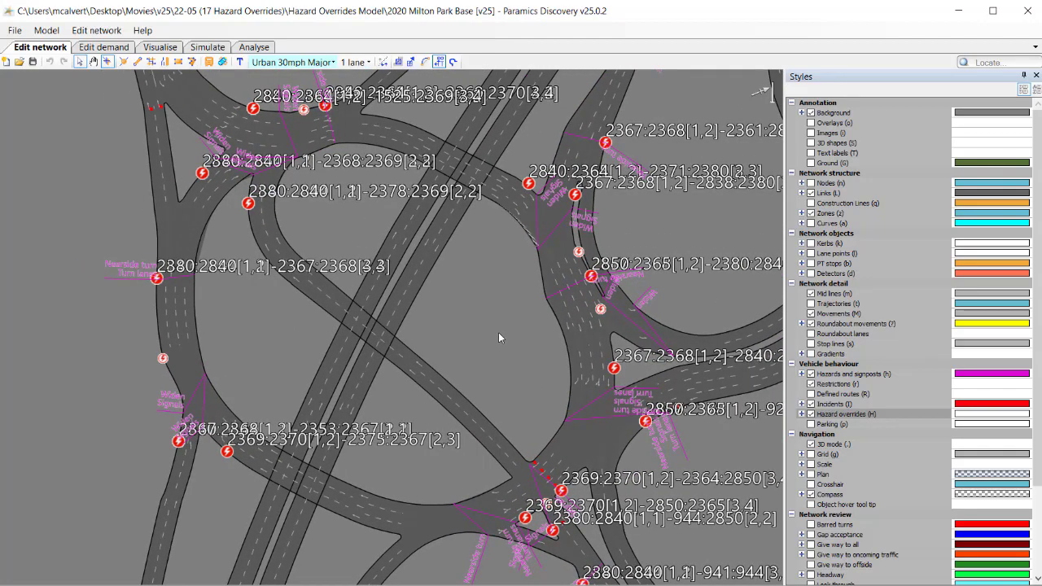
pyautogui.hotkey('shift', 'h')
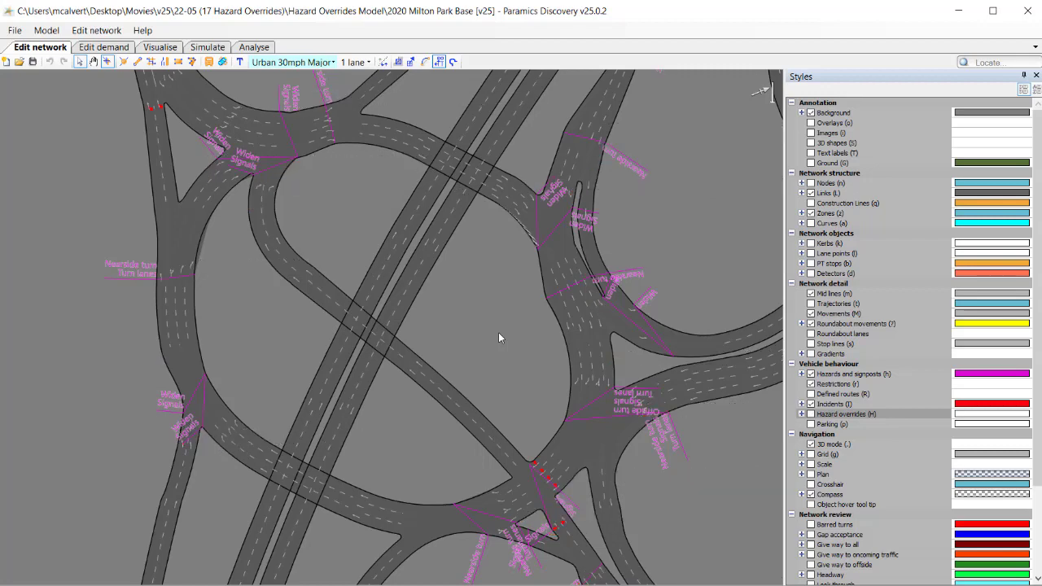
pyautogui.press('h')
pyautogui.press('h')
pyautogui.hotkey('shift', 'h')
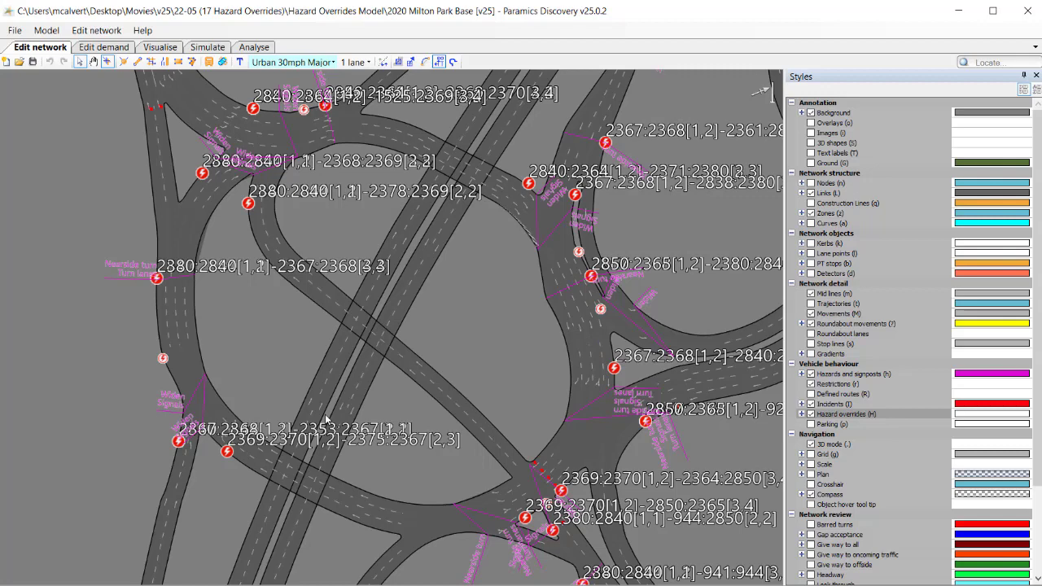
# Step: Select the override marker upstream of the roundabout's Nearside turn hazard, examine its lanes and linked override point, and redisplay all overrides
pyautogui.scroll(3, 578, 254)
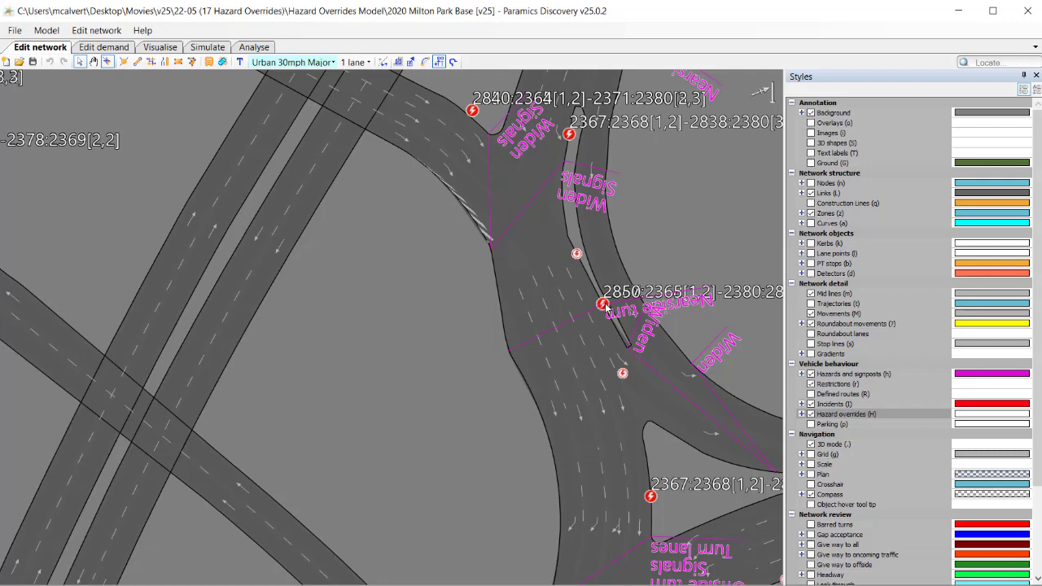
pyautogui.scroll(-2, 481, 359)
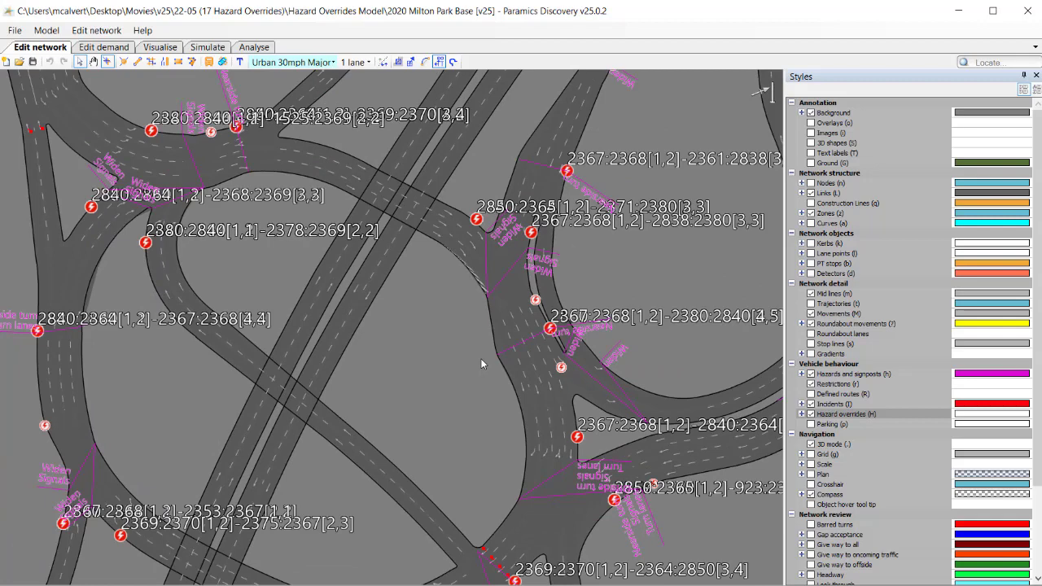
pyautogui.click(535, 301)
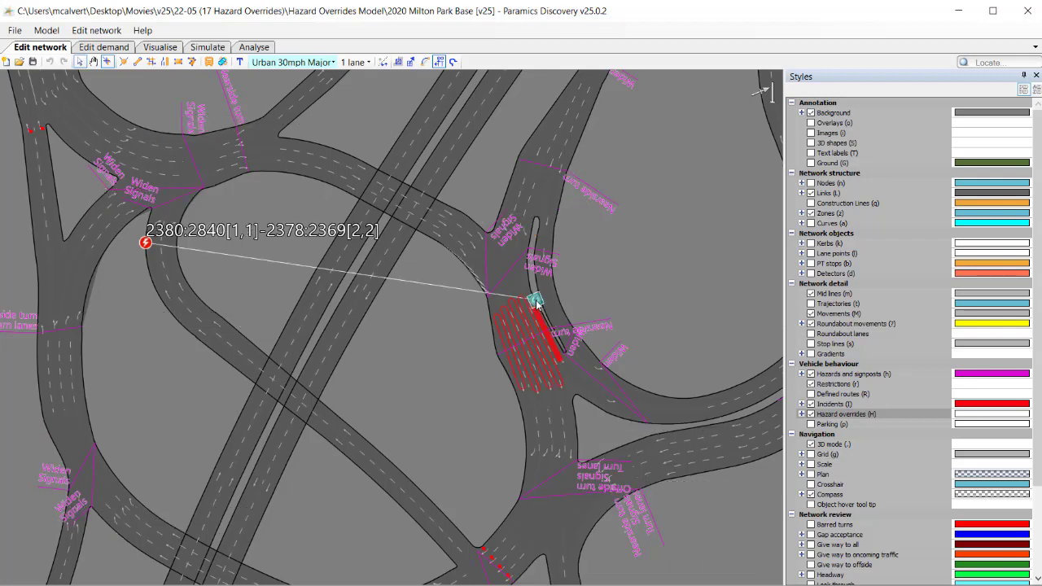
pyautogui.scroll(2, 534, 301)
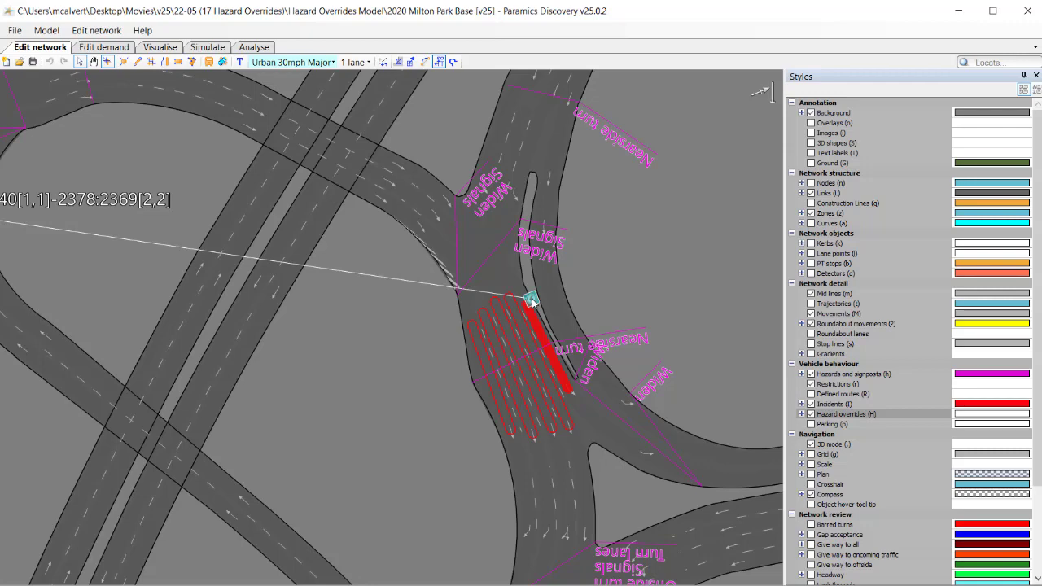
pyautogui.scroll(-2, 531, 300)
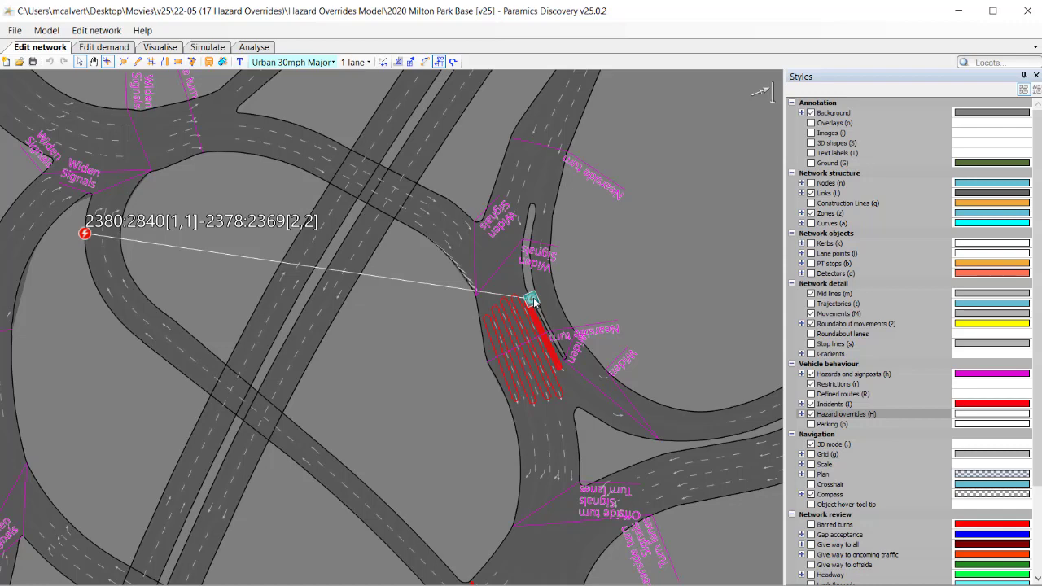
pyautogui.scroll(-2, 345, 403)
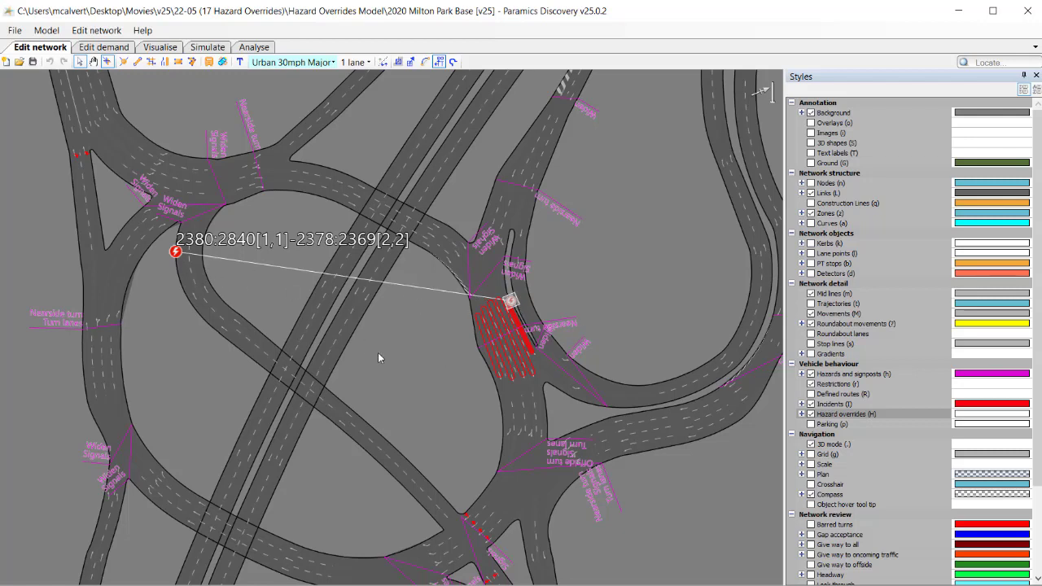
pyautogui.click(811, 416)
pyautogui.click(811, 414)
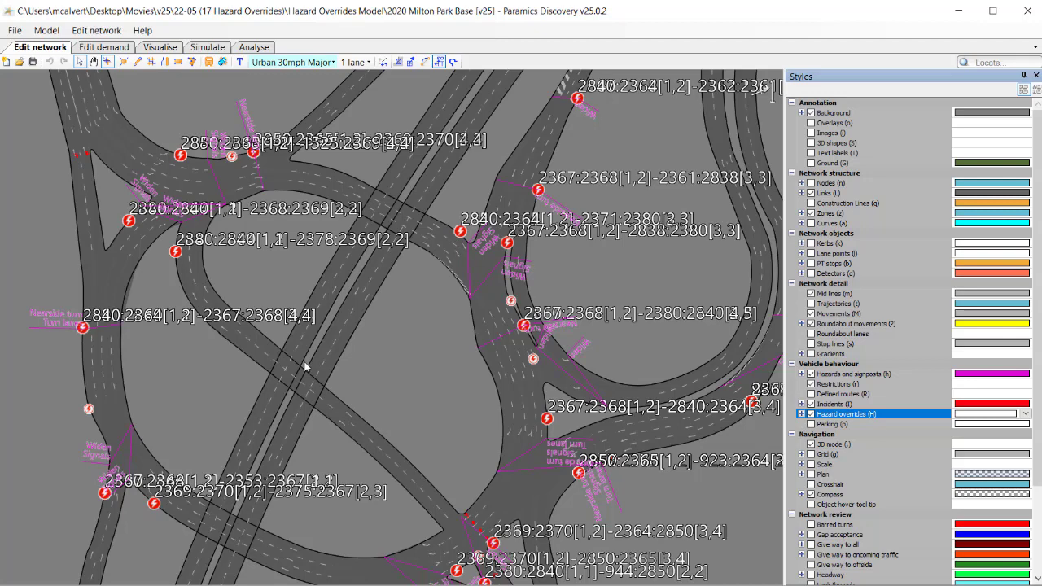
# Step: Open the network's list of hazard overrides and position it clear of the roundabout's central part
pyautogui.scroll(-1, 304, 367)
pyautogui.moveTo(351, 357); pyautogui.dragTo(390, 335)
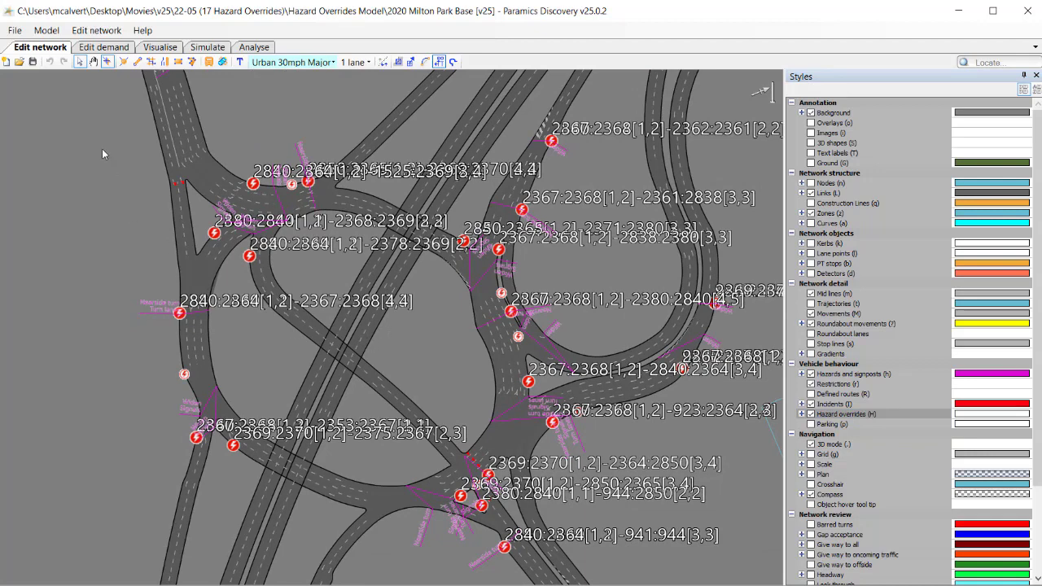
pyautogui.click(95, 31)
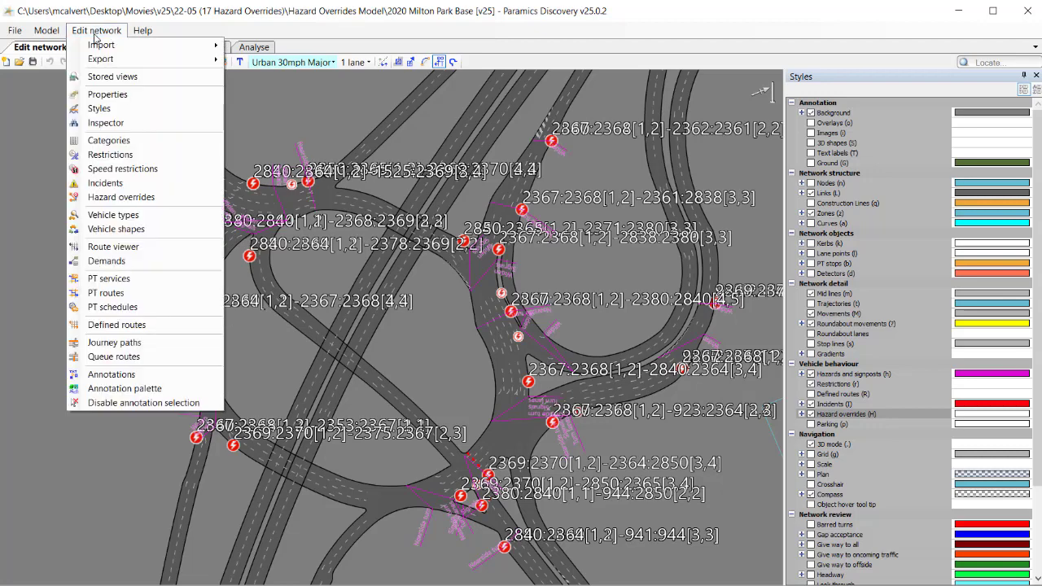
pyautogui.click(120, 197)
pyautogui.moveTo(167, 186); pyautogui.dragTo(123, 116)
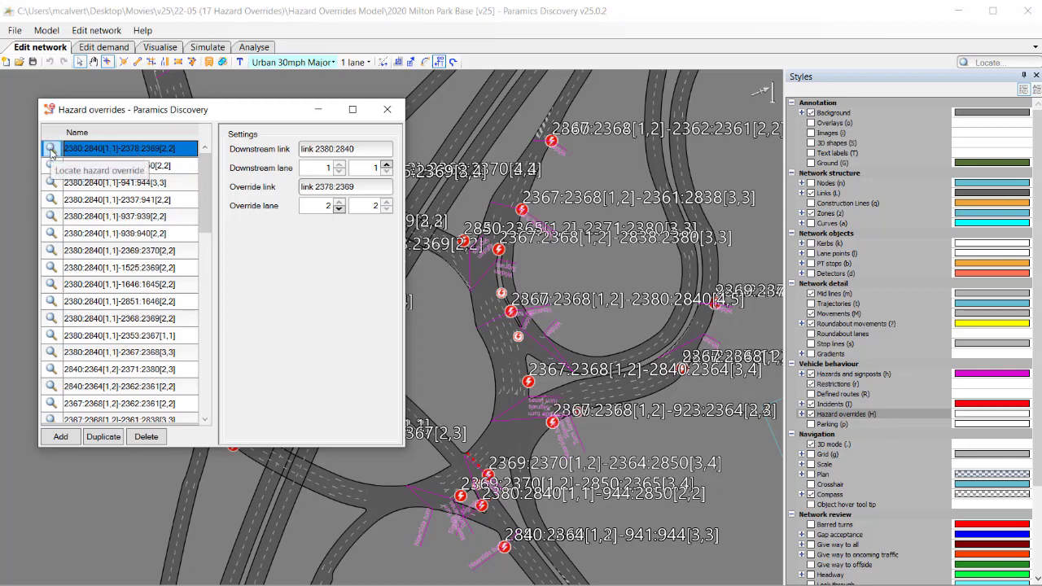
# Step: Compare the naming and lane settings of overrides 2380:2840[1,1]-2378:2369[2,2] and 2380:2840[1,1]-944:2850[2,2], ending with the first one selected
pyautogui.click(156, 154)
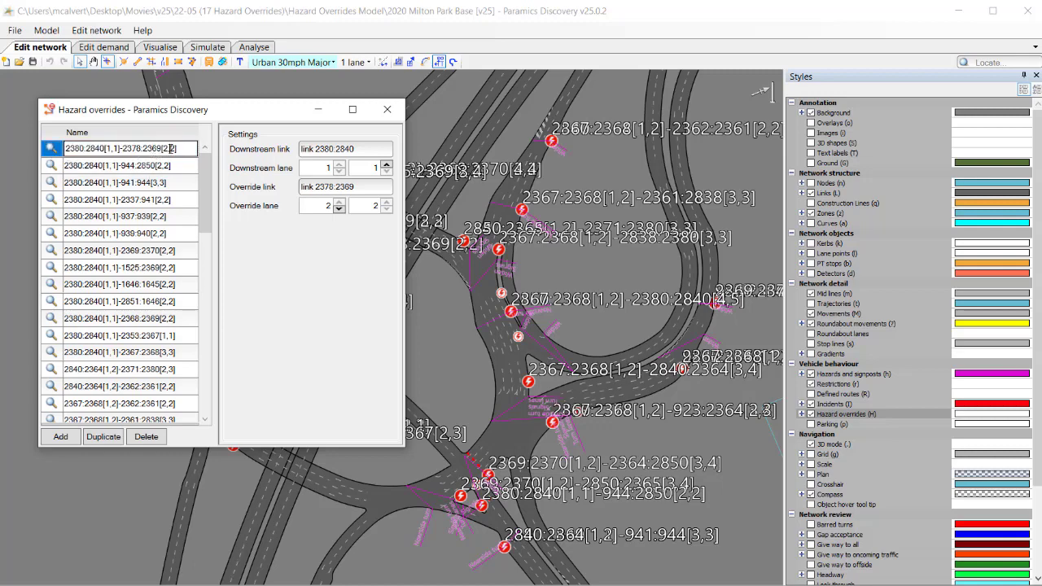
pyautogui.moveTo(178, 148); pyautogui.dragTo(60, 152)
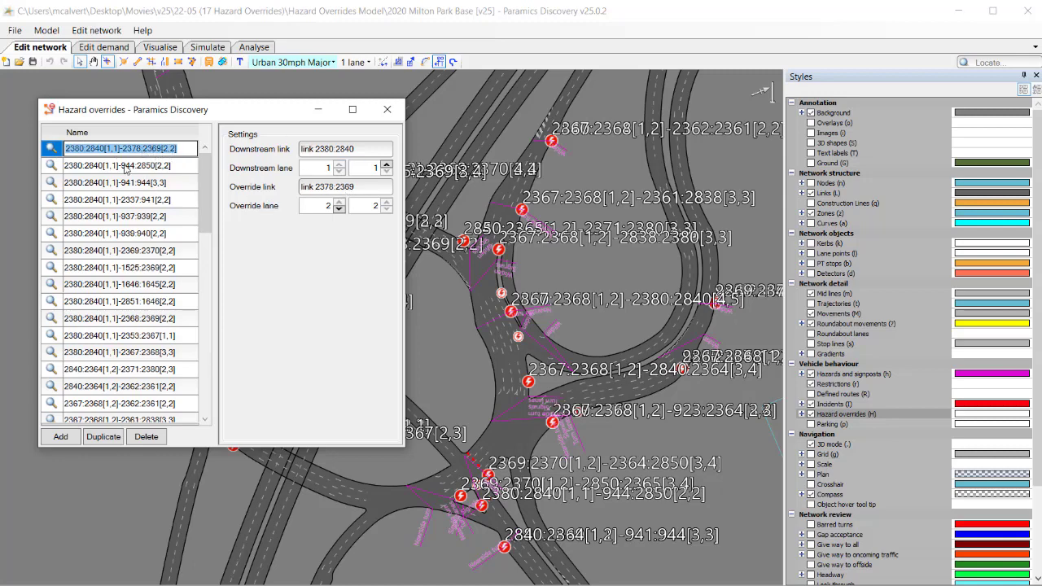
pyautogui.click(184, 166)
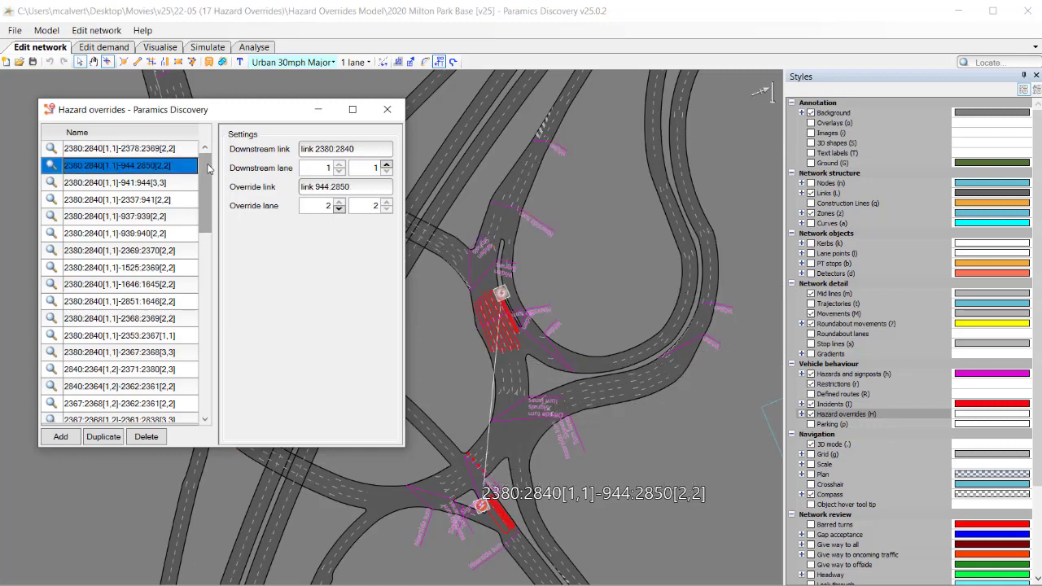
pyautogui.moveTo(206, 169)
pyautogui.mouseDown()
pyautogui.moveTo(202, 342)
pyautogui.moveTo(198, 163)
pyautogui.mouseUp()
pyautogui.click(149, 147)
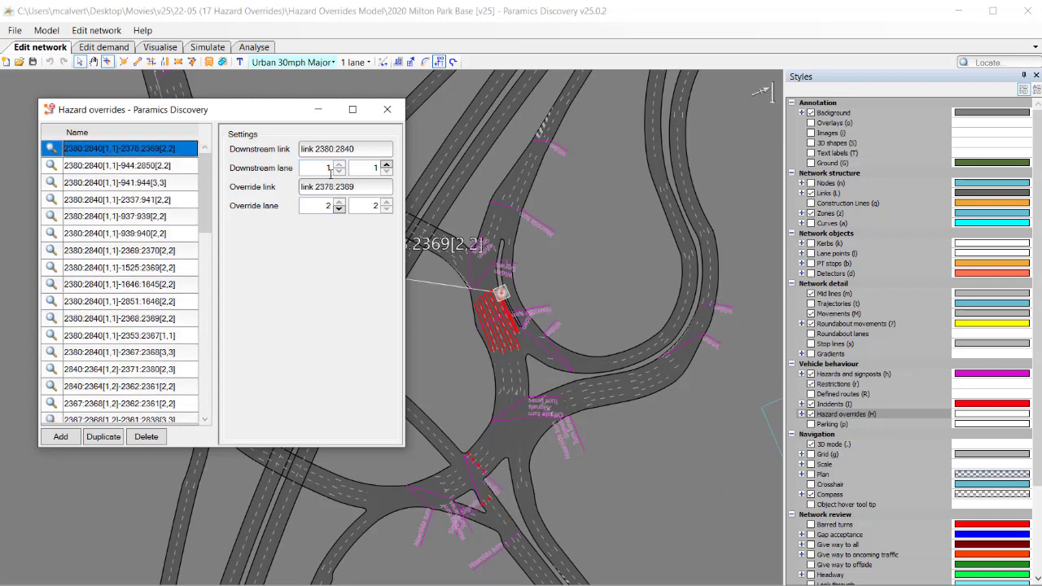
pyautogui.moveTo(256, 113); pyautogui.dragTo(241, 111)
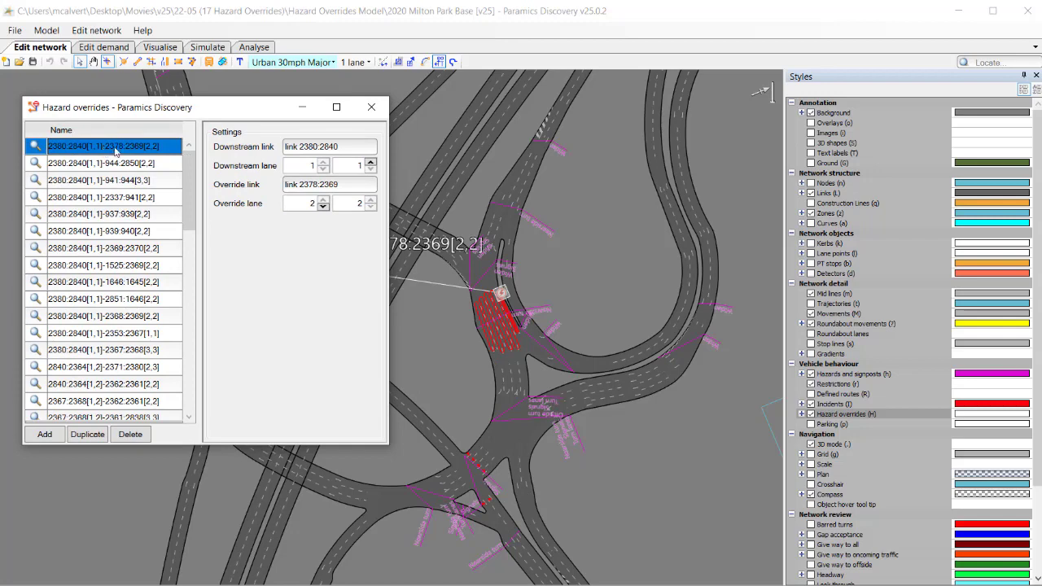
# Step: Show both ends of the selected override on the network and display the trajectories where override link 2378:2369 joins the roundabout
pyautogui.moveTo(451, 321); pyautogui.dragTo(649, 345)
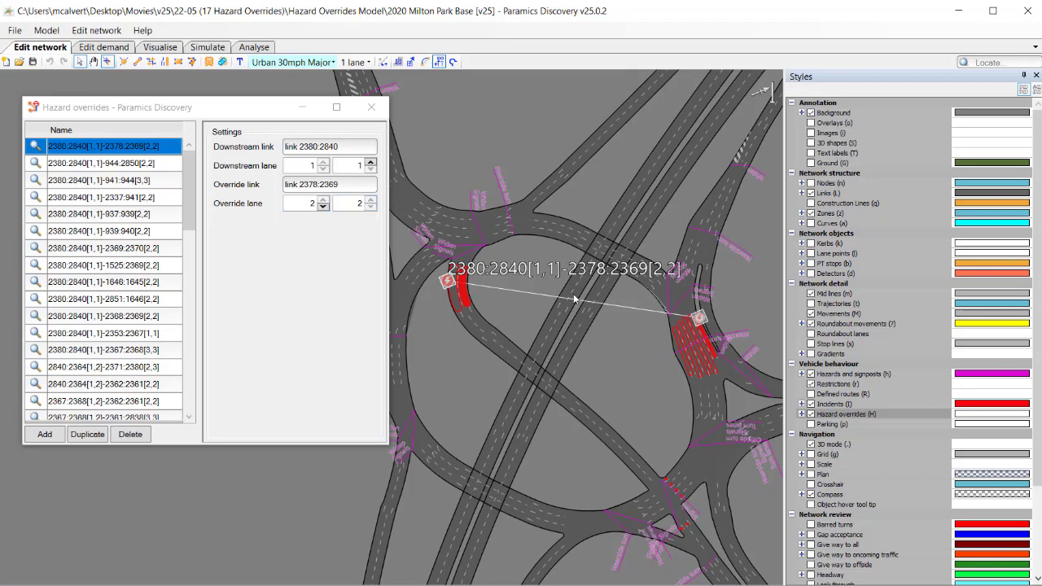
pyautogui.moveTo(657, 379); pyautogui.dragTo(673, 441)
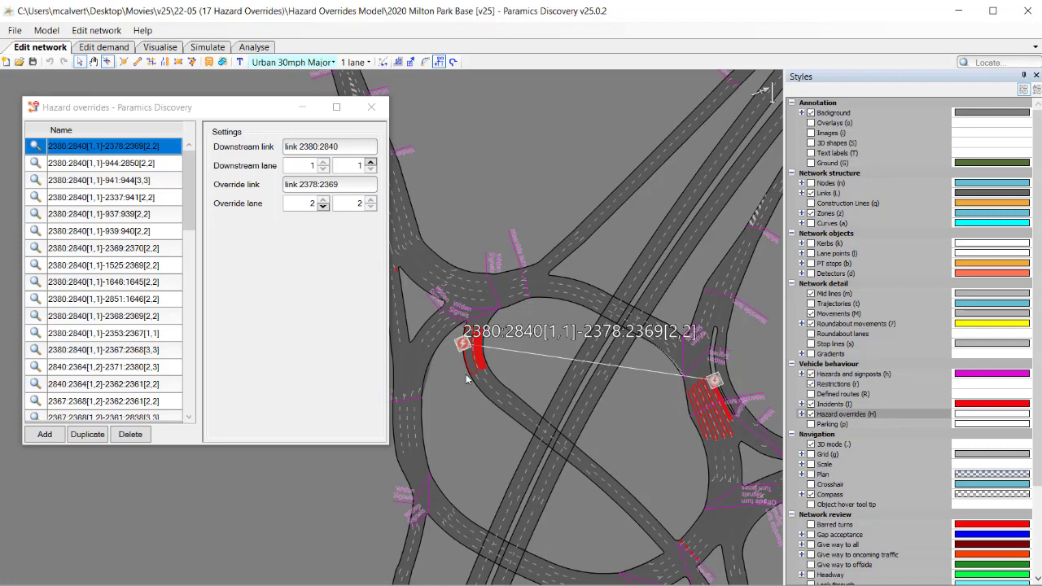
pyautogui.scroll(3, 489, 309)
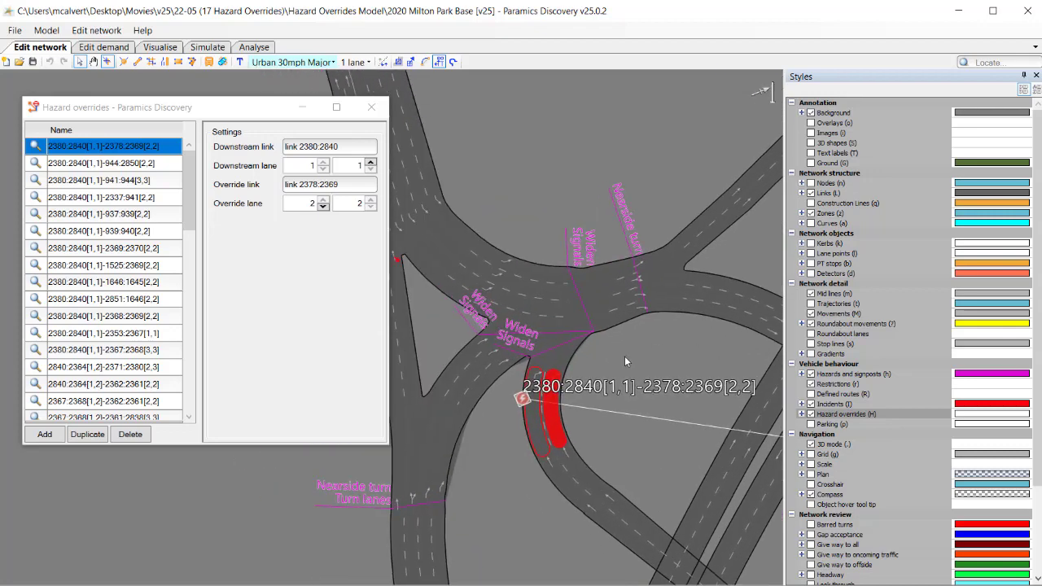
pyautogui.press('t')
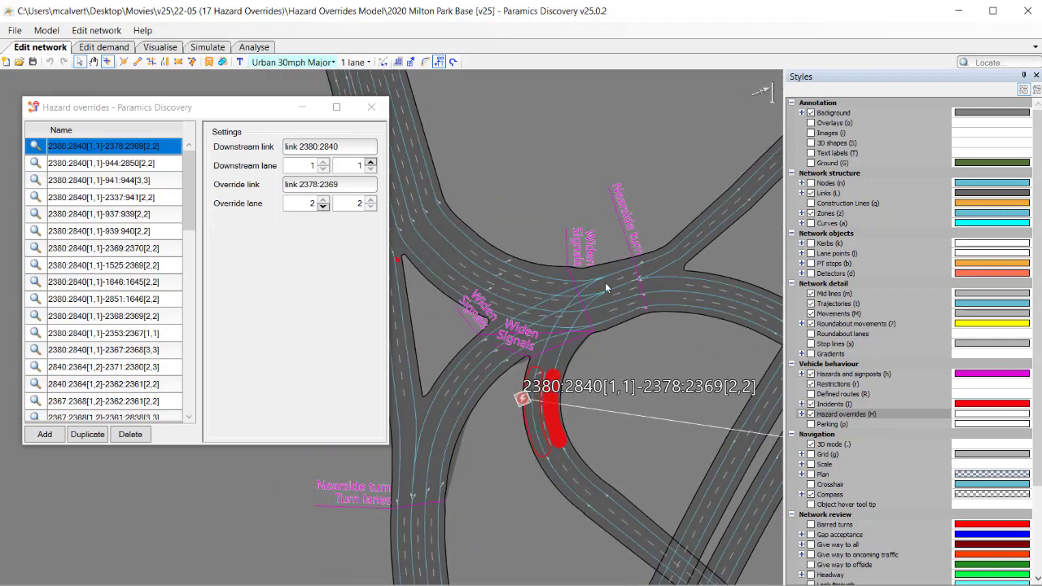
pyautogui.scroll(4, 632, 332)
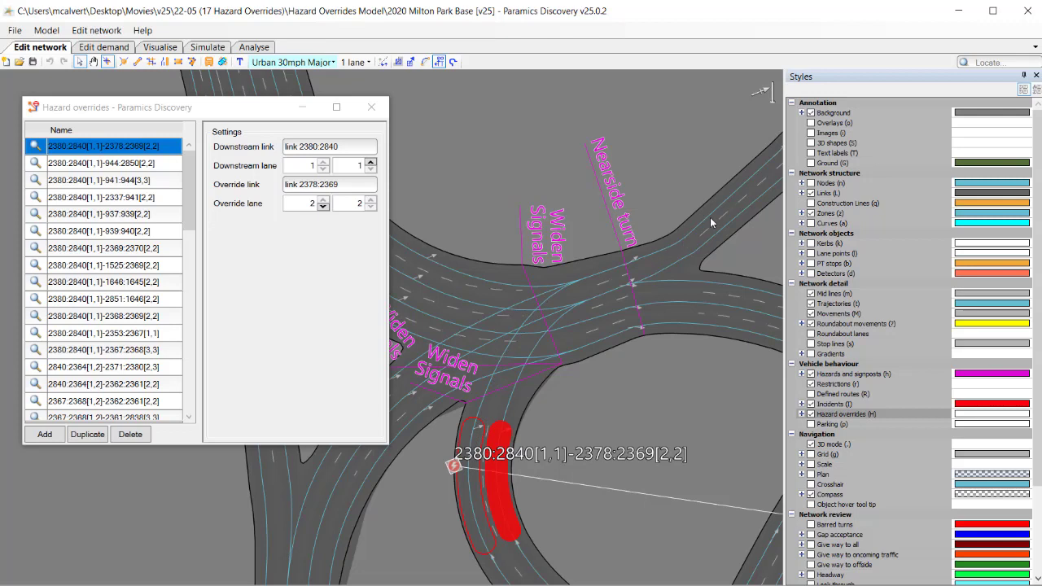
# Step: Check the exit link beyond the Nearside turn hazard, clear that selection and reselect override 2380:2840[1,1]-2378:2369[2,2]
pyautogui.click(731, 202)
pyautogui.click(743, 261)
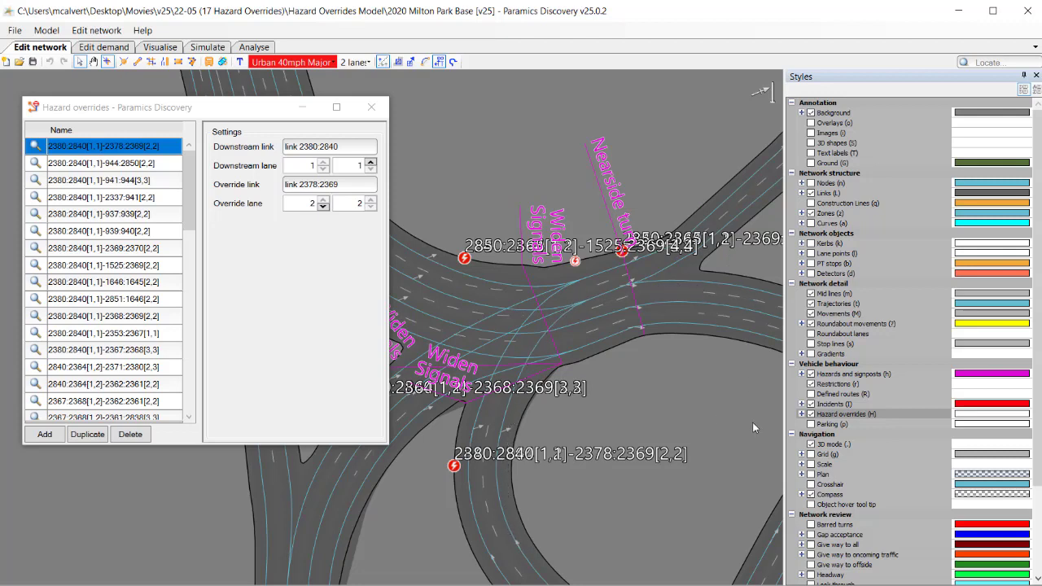
pyautogui.moveTo(751, 422); pyautogui.dragTo(588, 352)
pyautogui.scroll(-4, 589, 352)
pyautogui.scroll(-2, 719, 492)
pyautogui.moveTo(719, 492); pyautogui.dragTo(542, 353)
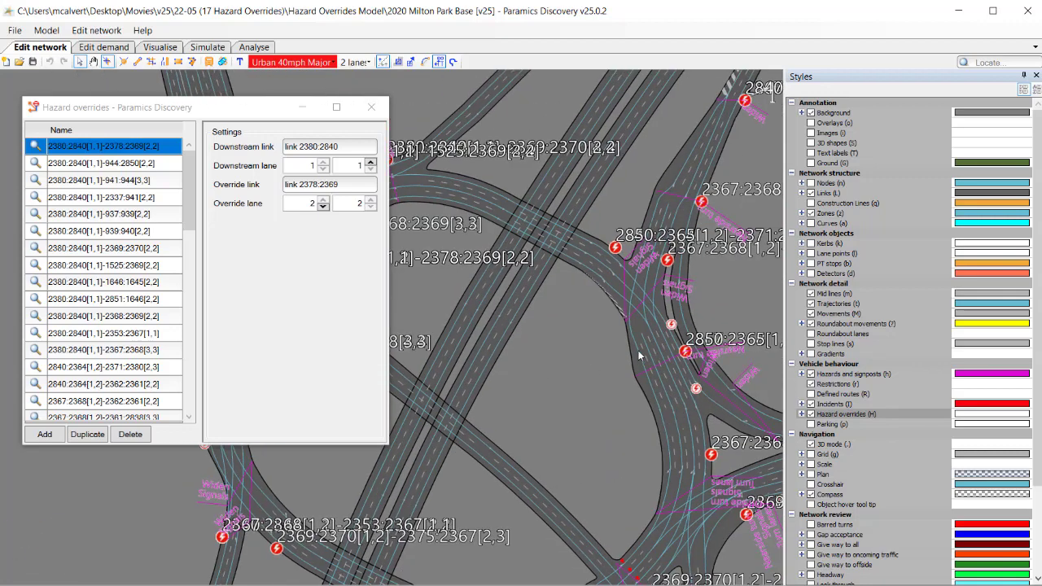
pyautogui.click(165, 146)
pyautogui.click(159, 162)
pyautogui.click(160, 148)
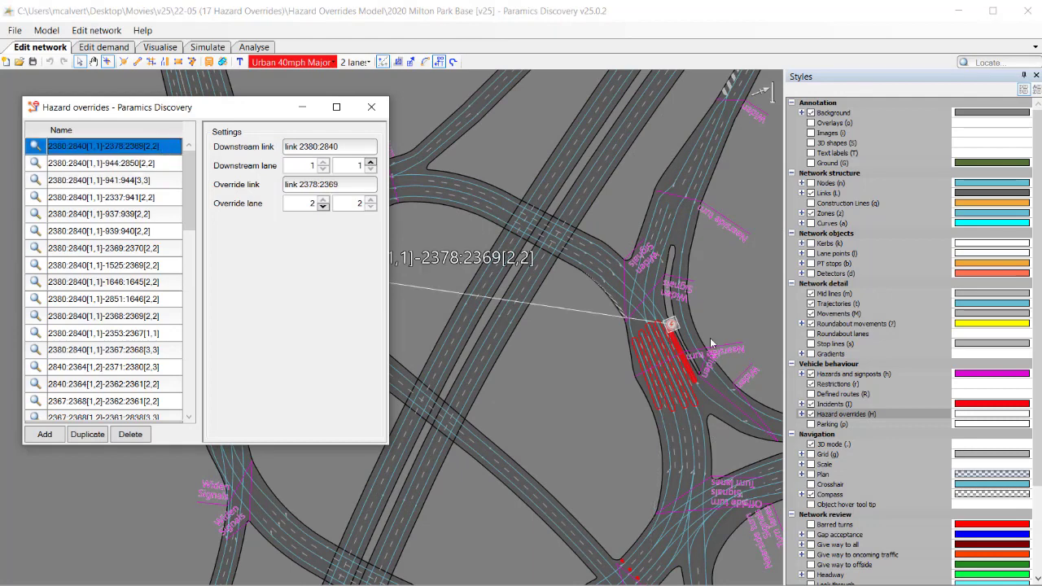
# Step: Examine the selected override's highlighted downstream lanes and follow its connecting line across the roundabout to the override link
pyautogui.moveTo(725, 455); pyautogui.dragTo(636, 388)
pyautogui.scroll(3, 636, 388)
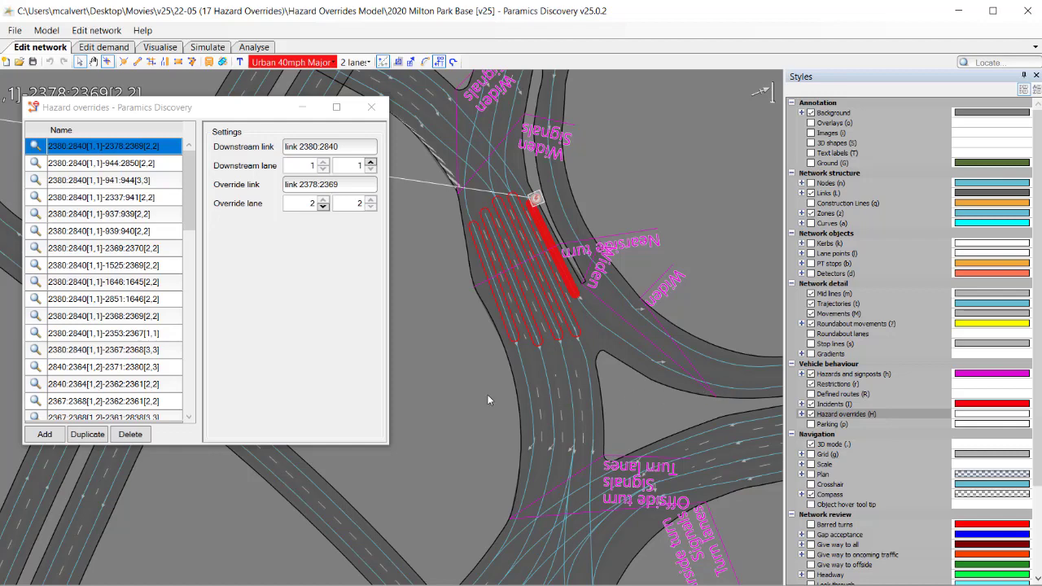
pyautogui.moveTo(487, 396); pyautogui.dragTo(682, 419)
pyautogui.scroll(-4, 635, 399)
pyautogui.moveTo(578, 367); pyautogui.dragTo(644, 391)
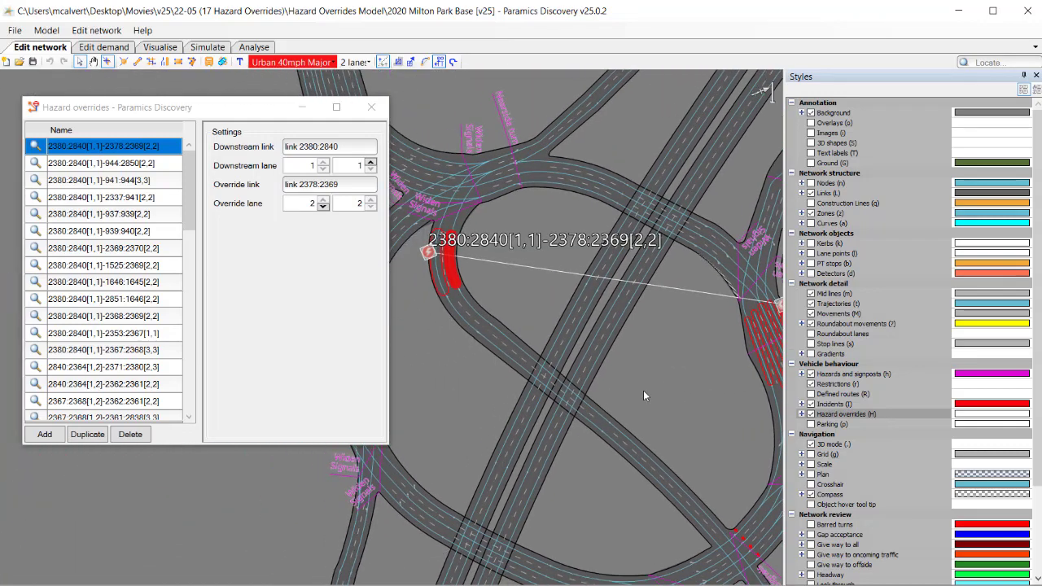
pyautogui.moveTo(614, 357); pyautogui.dragTo(534, 346)
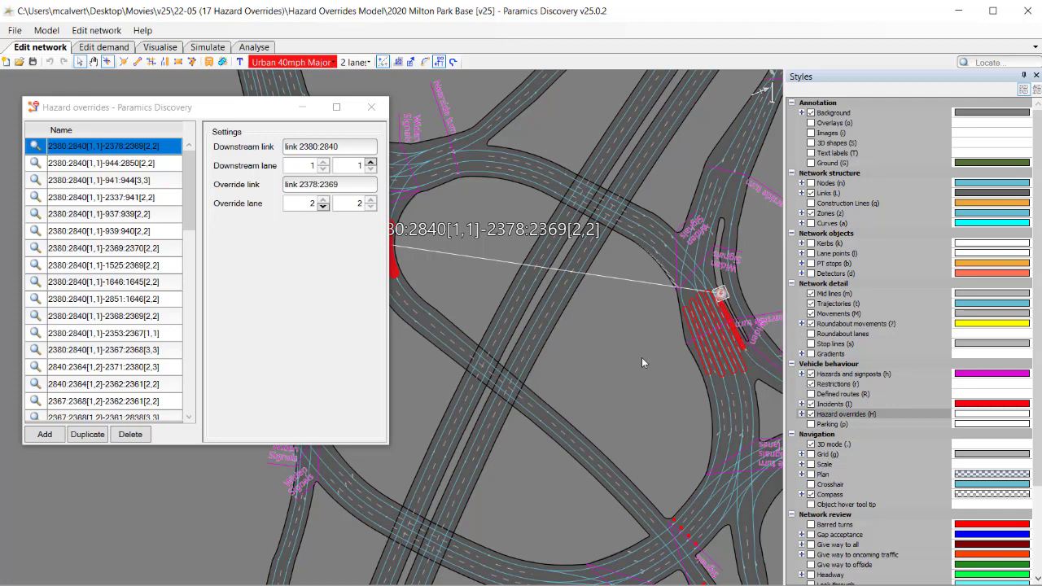
pyautogui.moveTo(642, 357); pyautogui.dragTo(689, 345)
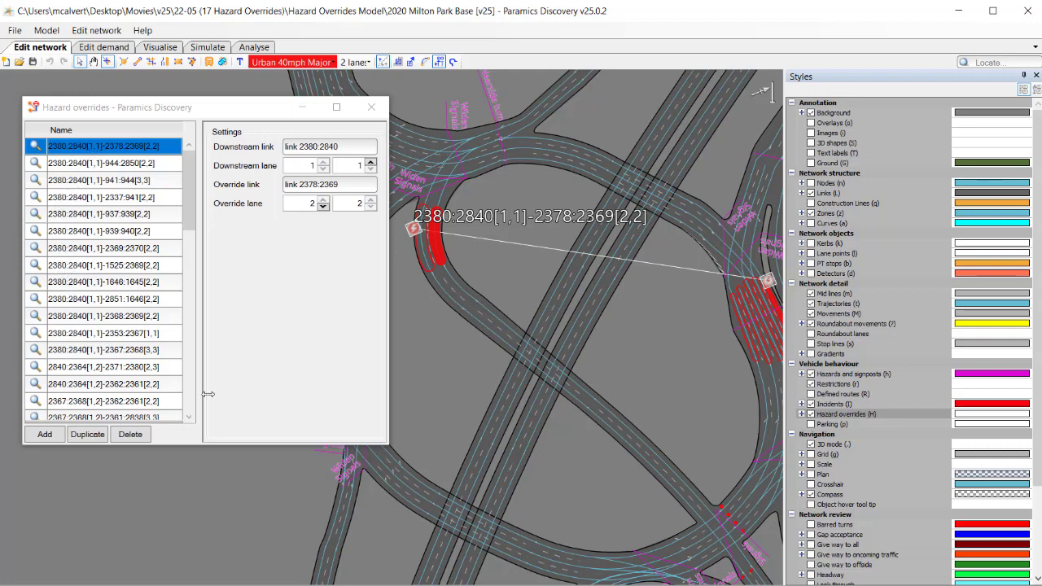
pyautogui.moveTo(720, 360); pyautogui.dragTo(634, 340)
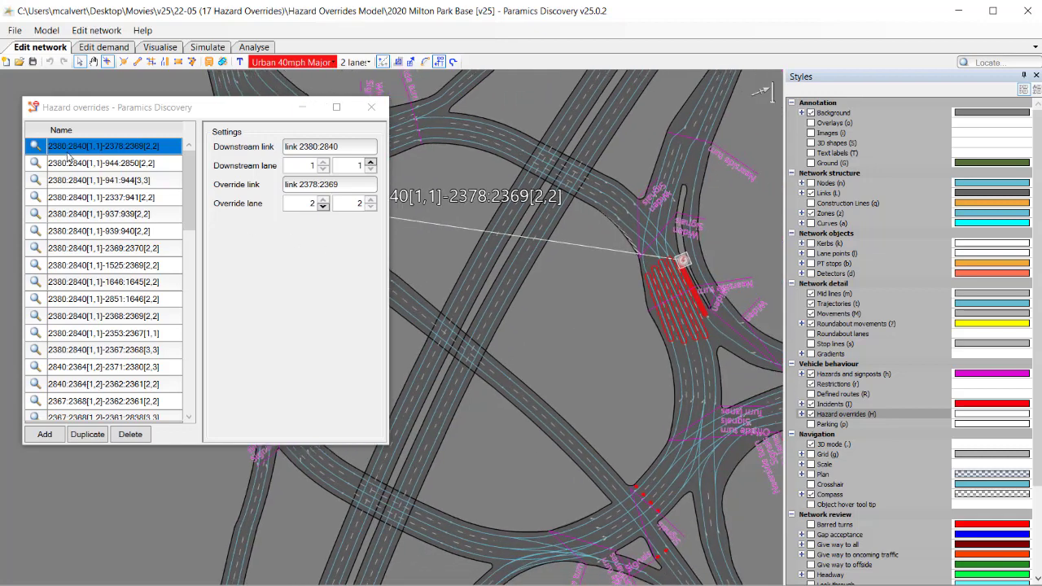
# Step: Inspect overrides 2380:2840[1,1]-1525:2369[2,2] and 2380:2840[1,1]-937:939[2,2], which share downstream link 2380:2840
pyautogui.click(79, 268)
pyautogui.moveTo(527, 248); pyautogui.dragTo(625, 268)
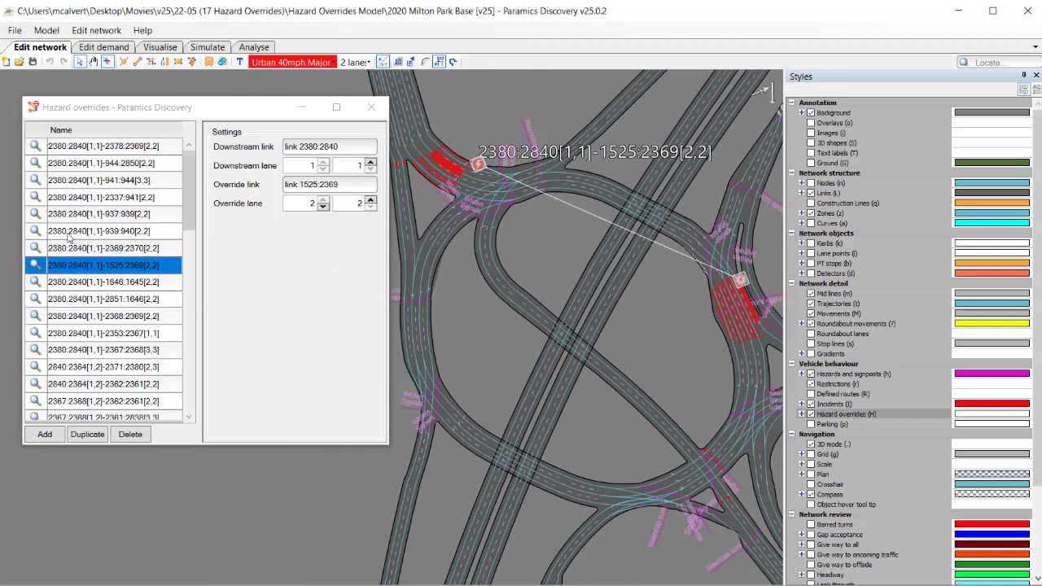
pyautogui.click(67, 215)
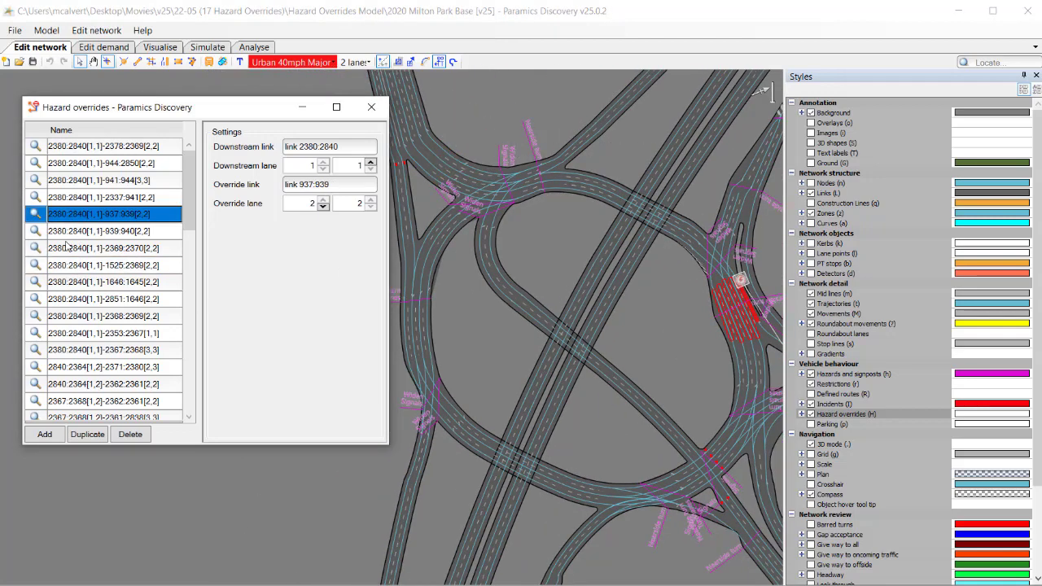
# Step: Inspect overrides 2380:2840[1,1]-939:940[2,2], 2380:2840[1,1]-941:944[3,3] and 2380:2840[1,1]-944:2850[2,2] in turn
pyautogui.click(70, 233)
pyautogui.click(72, 180)
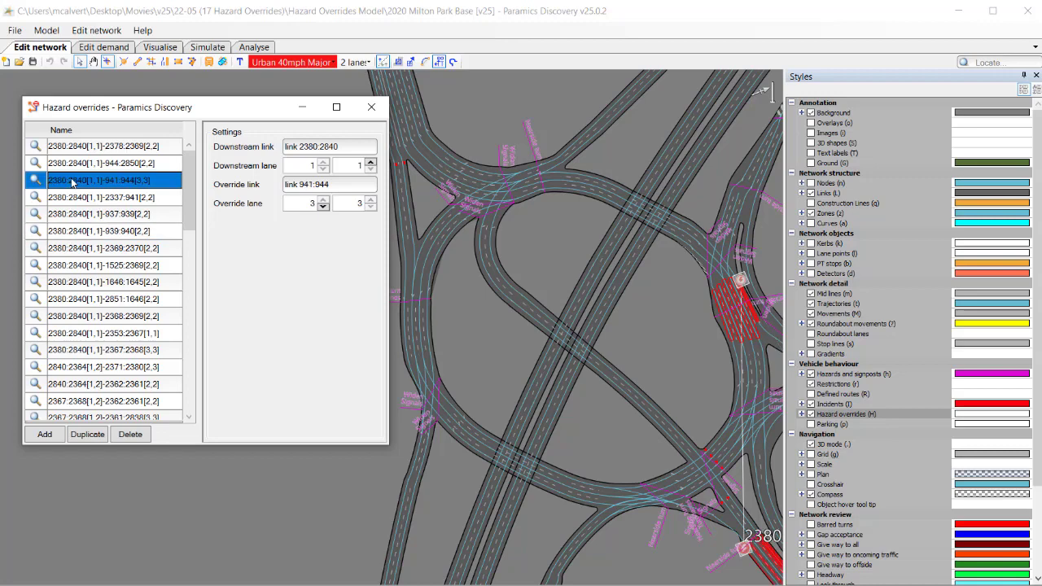
pyautogui.click(74, 165)
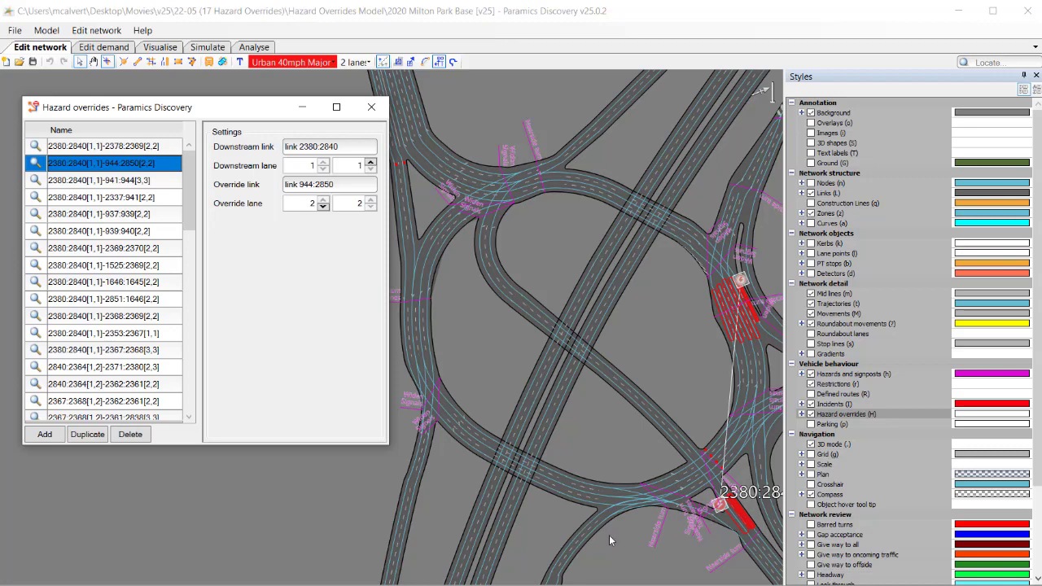
# Step: Examine the highlighted lane of override link 944:2850 where it approaches the roundabout, and look through the override list
pyautogui.moveTo(747, 572); pyautogui.dragTo(592, 453)
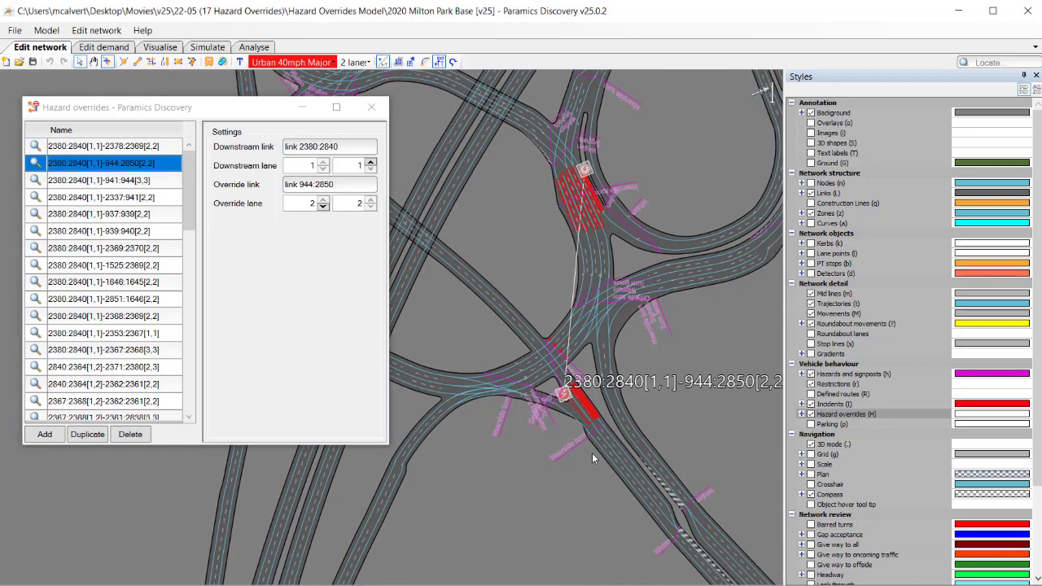
pyautogui.scroll(3, 591, 422)
pyautogui.scroll(2, 591, 423)
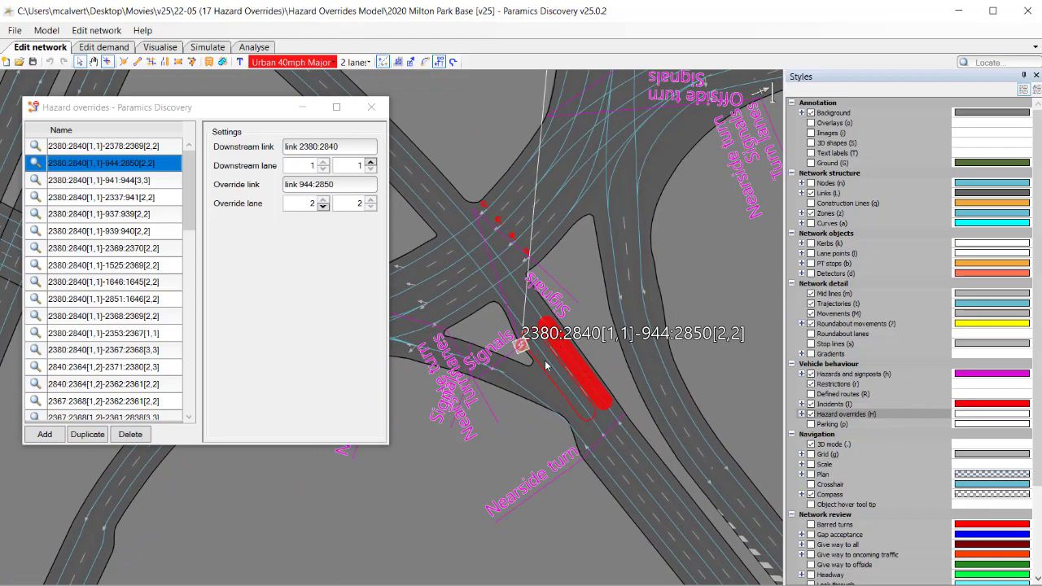
pyautogui.scroll(-5, 546, 364)
pyautogui.moveTo(487, 239); pyautogui.dragTo(649, 333)
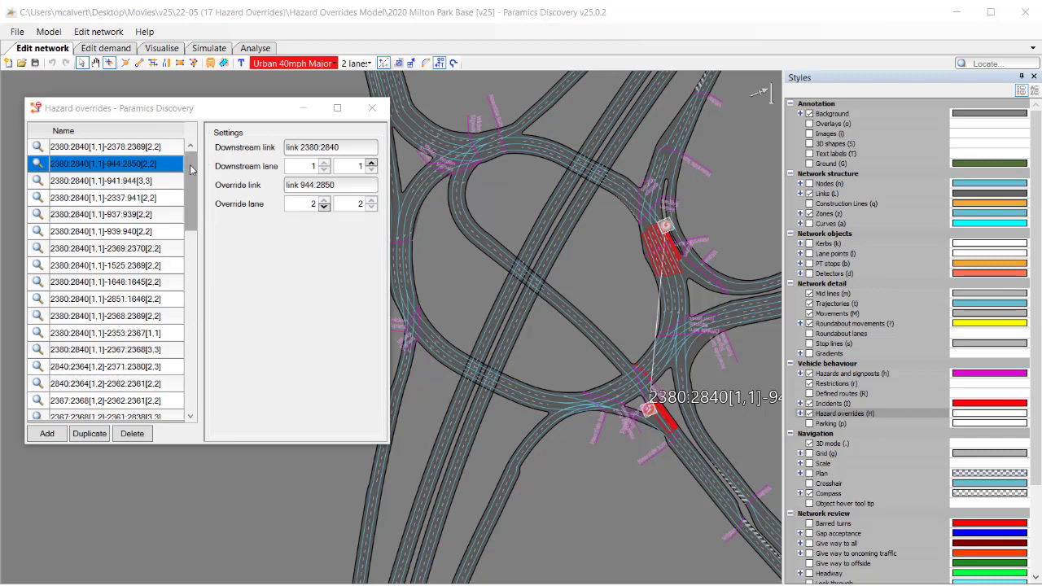
pyautogui.moveTo(190, 172); pyautogui.dragTo(190, 186)
pyautogui.scroll(1, 196, 204)
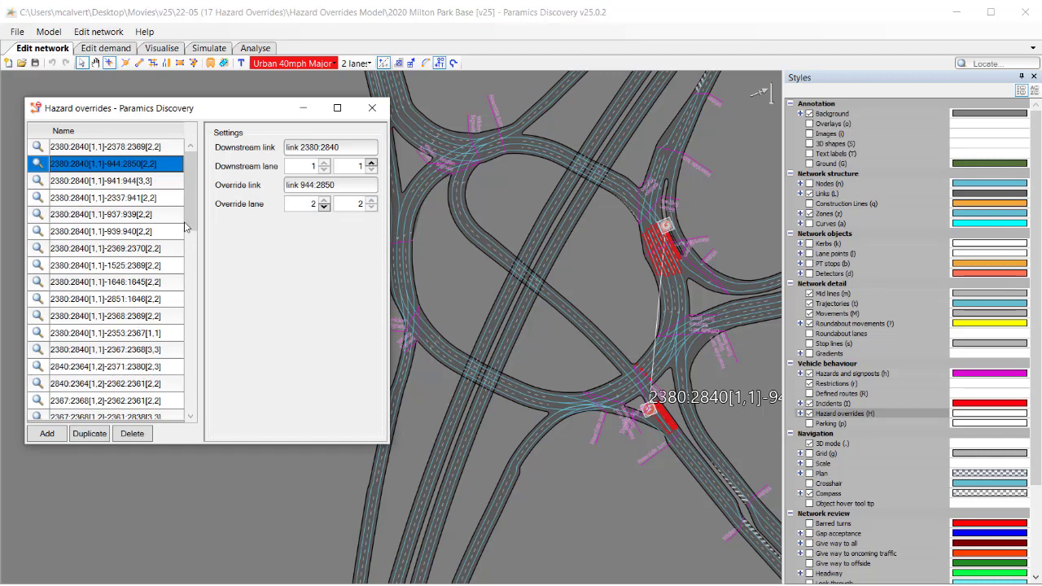
pyautogui.moveTo(187, 228); pyautogui.dragTo(193, 158)
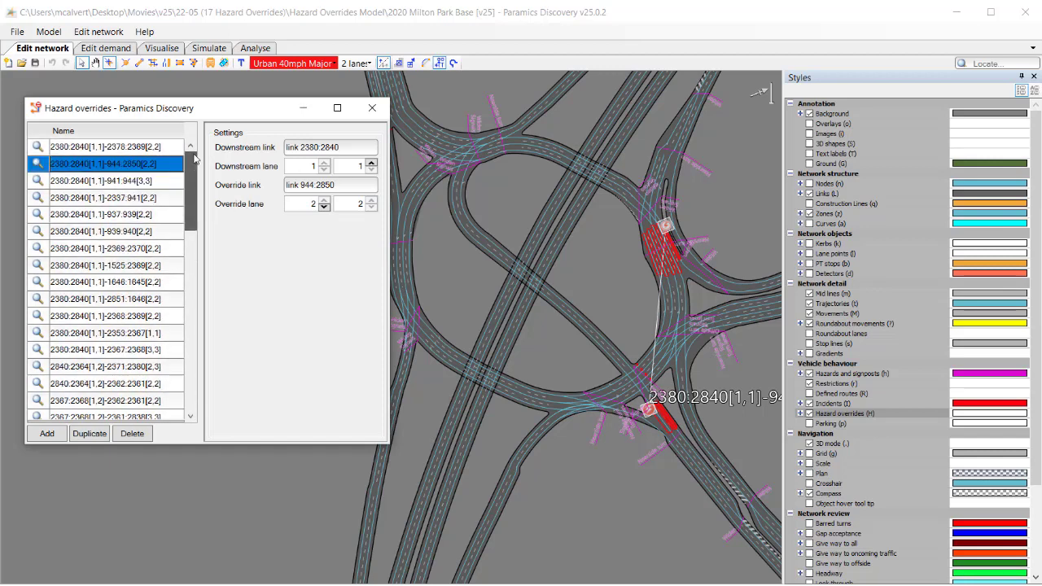
# Step: Export only the hazard overrides as CSV, excluding nodes, links, signal timings, pedestrian crossings, all PT features and journey paths
pyautogui.click(101, 36)
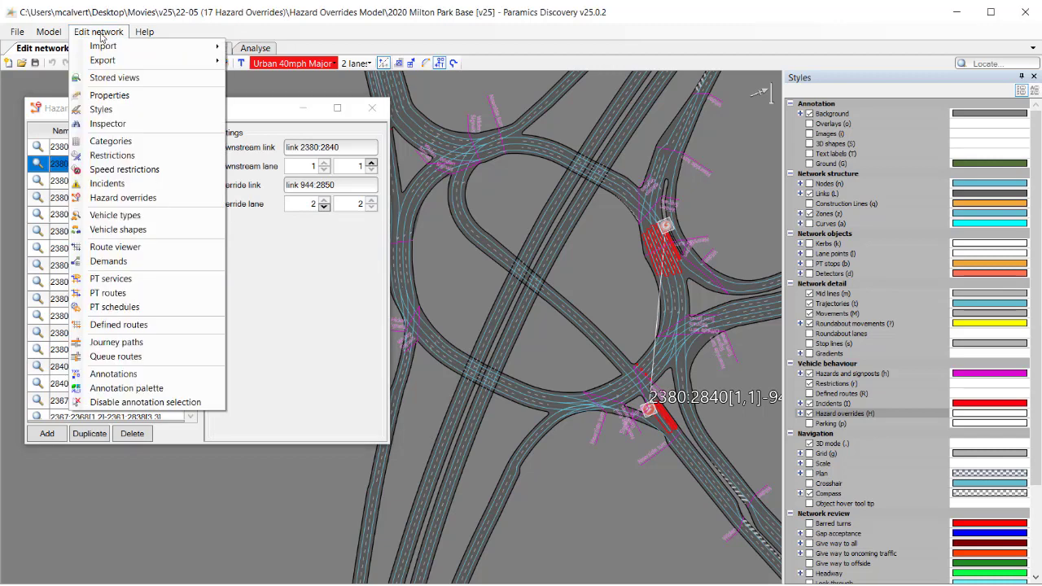
pyautogui.moveTo(114, 63)
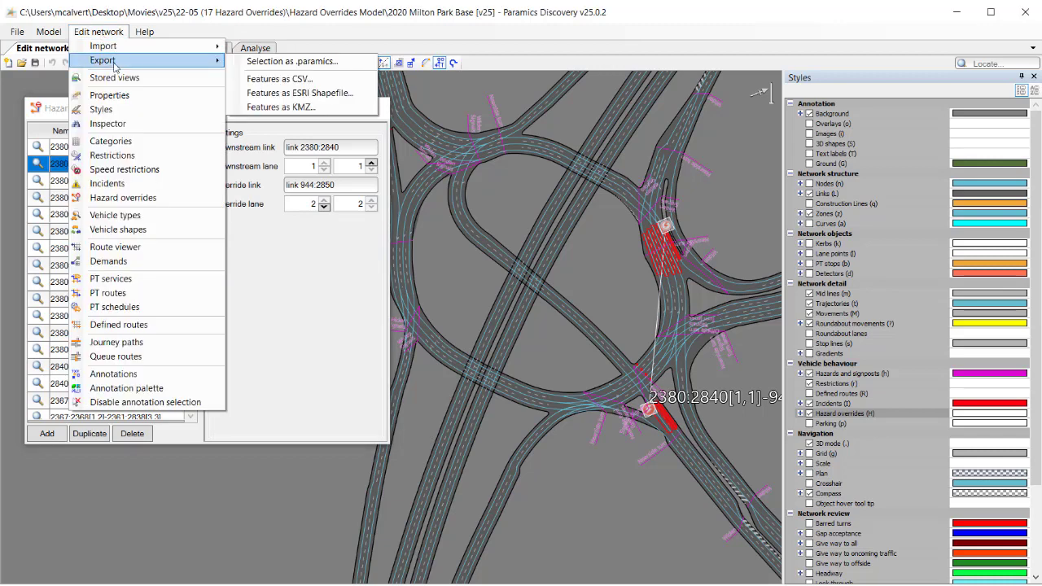
pyautogui.click(281, 79)
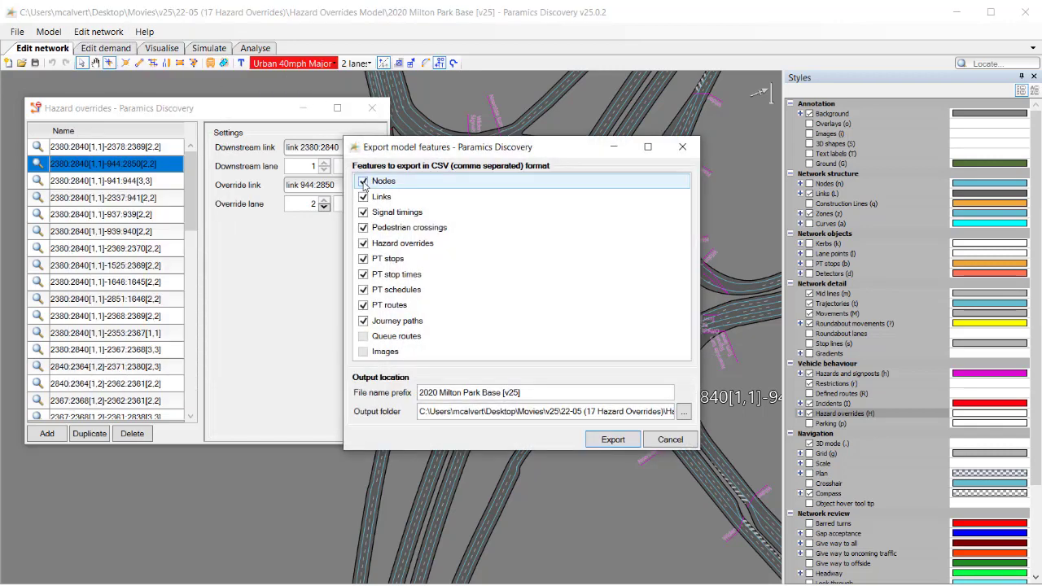
pyautogui.click(364, 182)
pyautogui.click(364, 197)
pyautogui.click(364, 213)
pyautogui.click(364, 228)
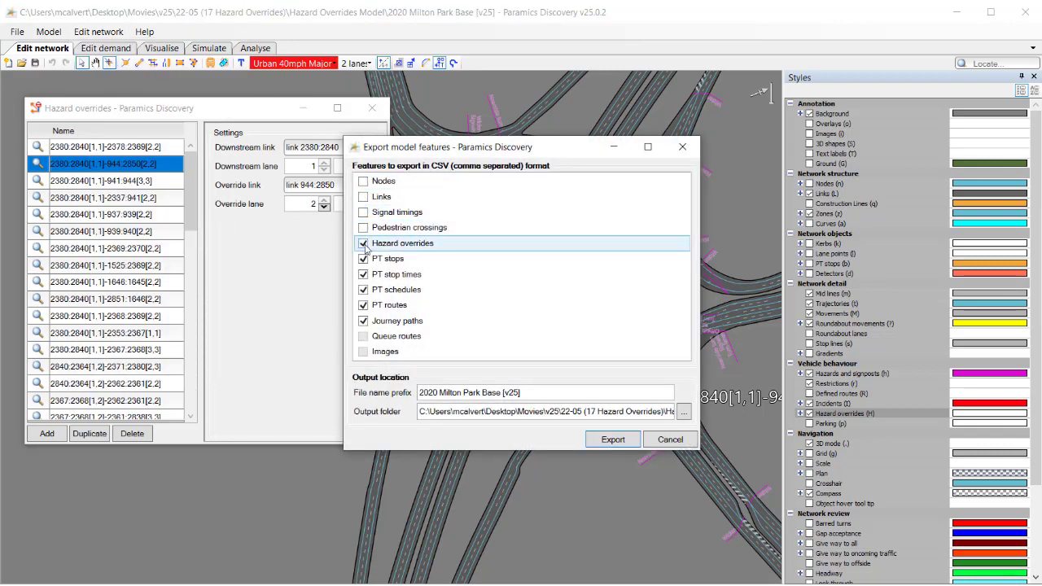
pyautogui.click(364, 259)
pyautogui.click(364, 274)
pyautogui.click(364, 290)
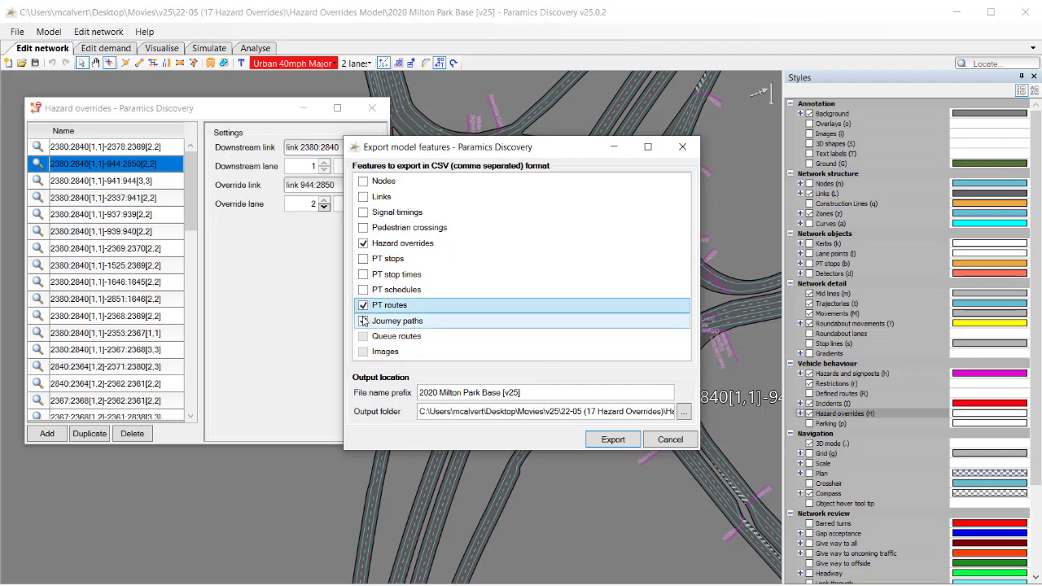
pyautogui.click(364, 306)
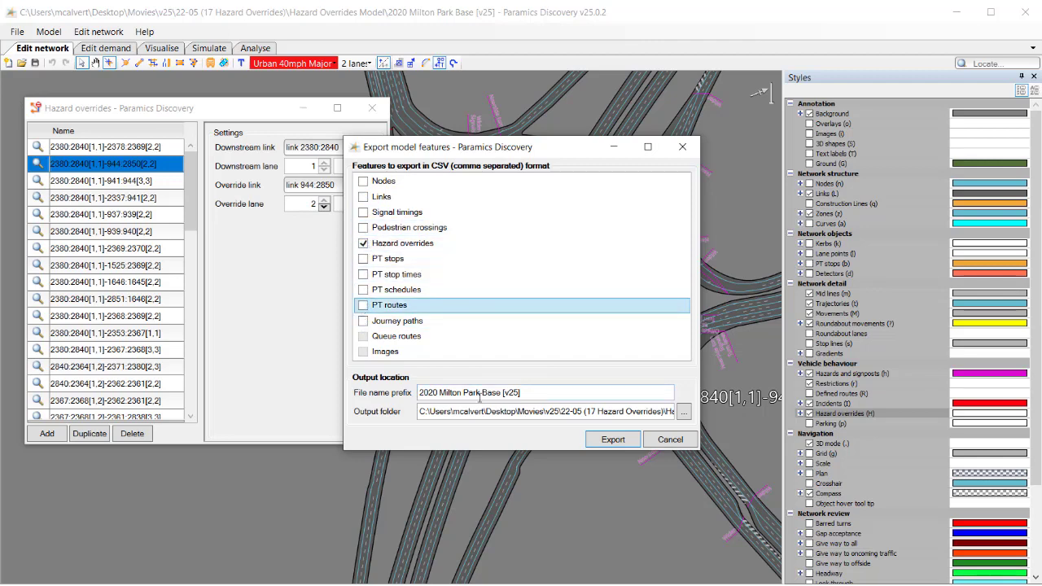
pyautogui.click(611, 441)
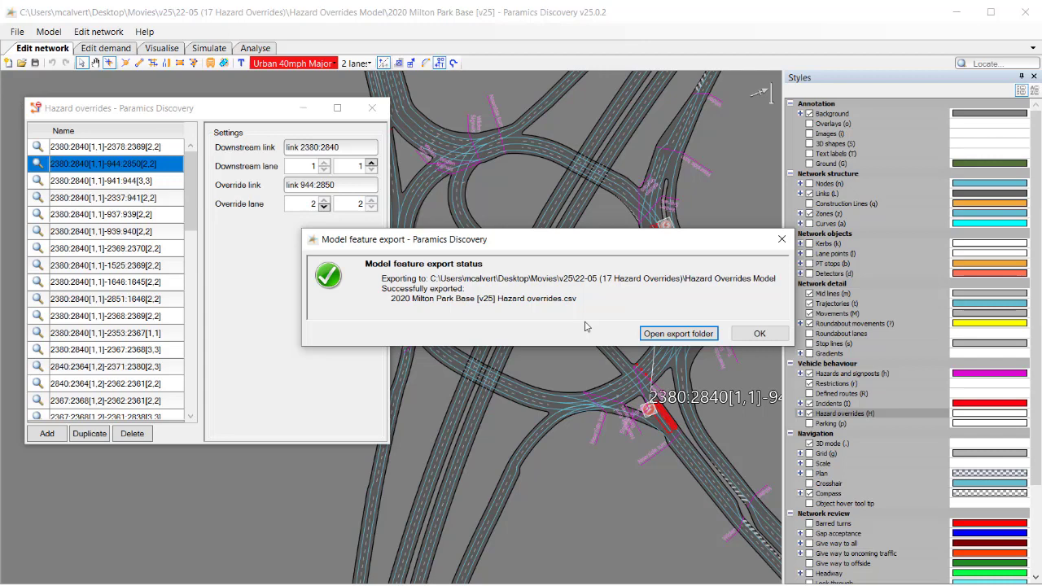
# Step: Show the export folder and open 2020 Milton Park Base [v25] Hazard overrides.csv in Excel
pyautogui.click(680, 334)
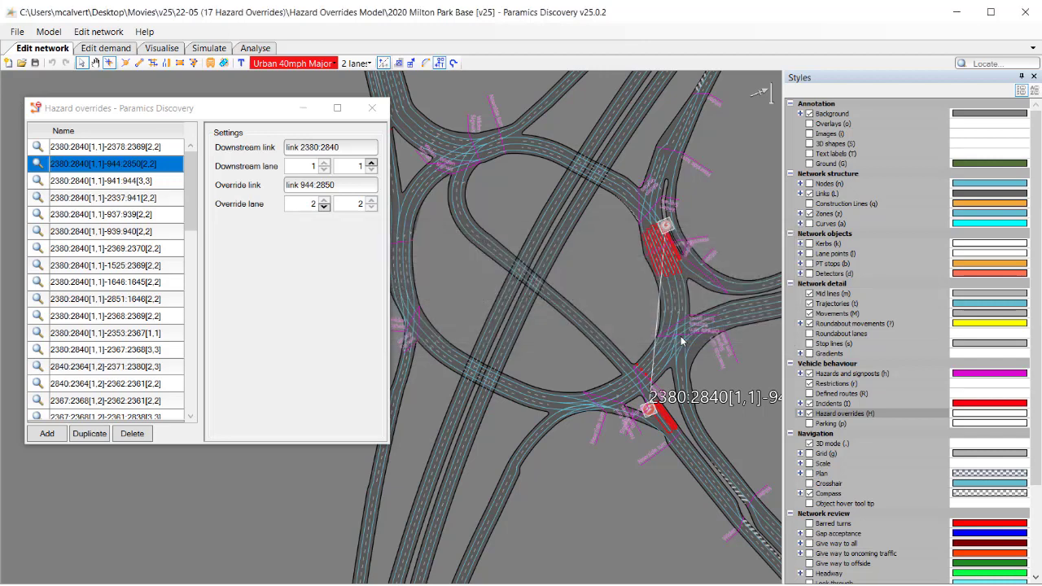
pyautogui.click(427, 583)
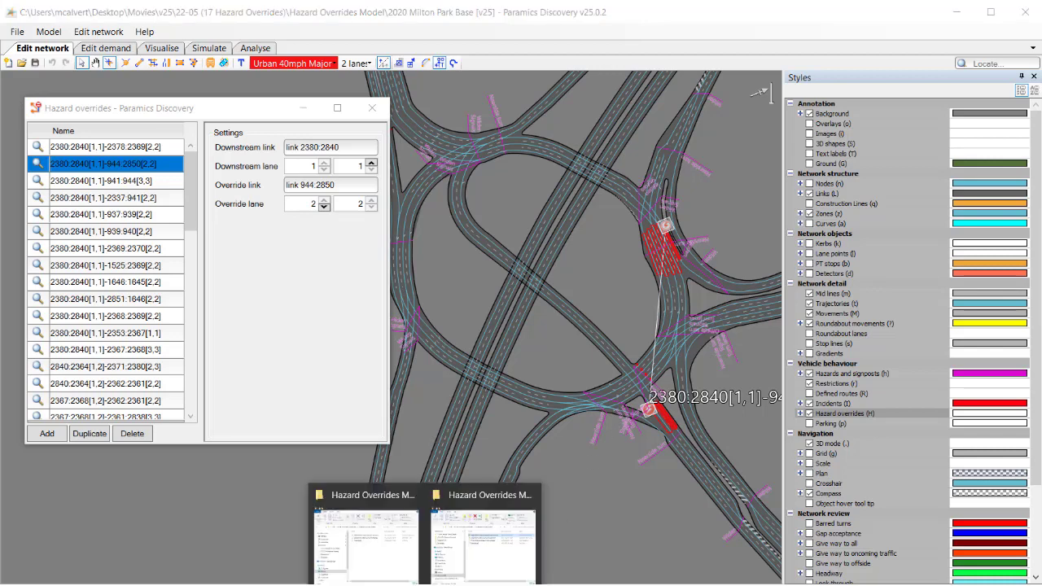
pyautogui.click(459, 569)
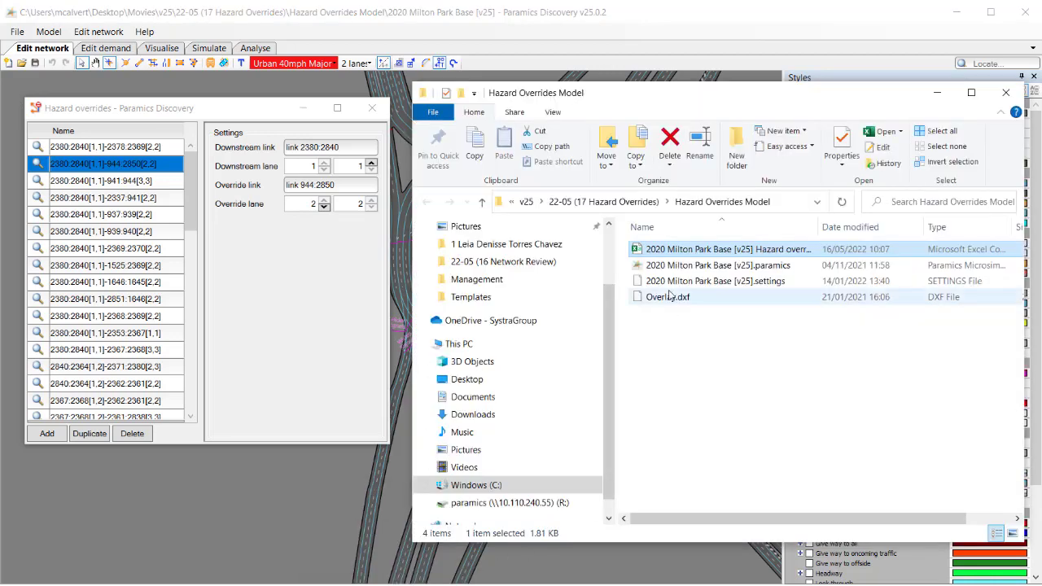
pyautogui.doubleClick(707, 250)
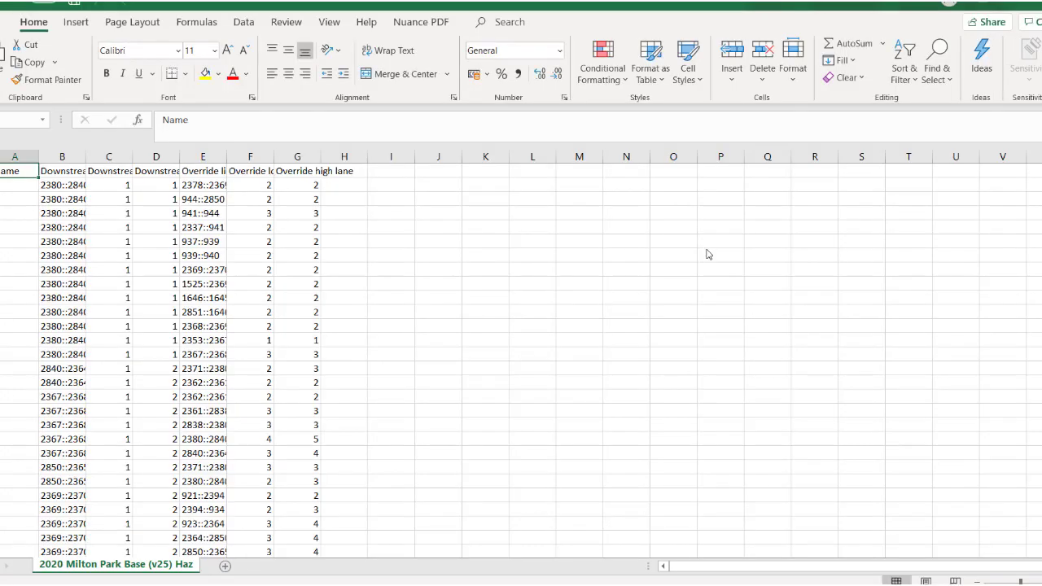
# Step: Reduce the spreadsheet window from full screen and fit the Downstream link and Override link columns to their contents
pyautogui.doubleClick(693, 11)
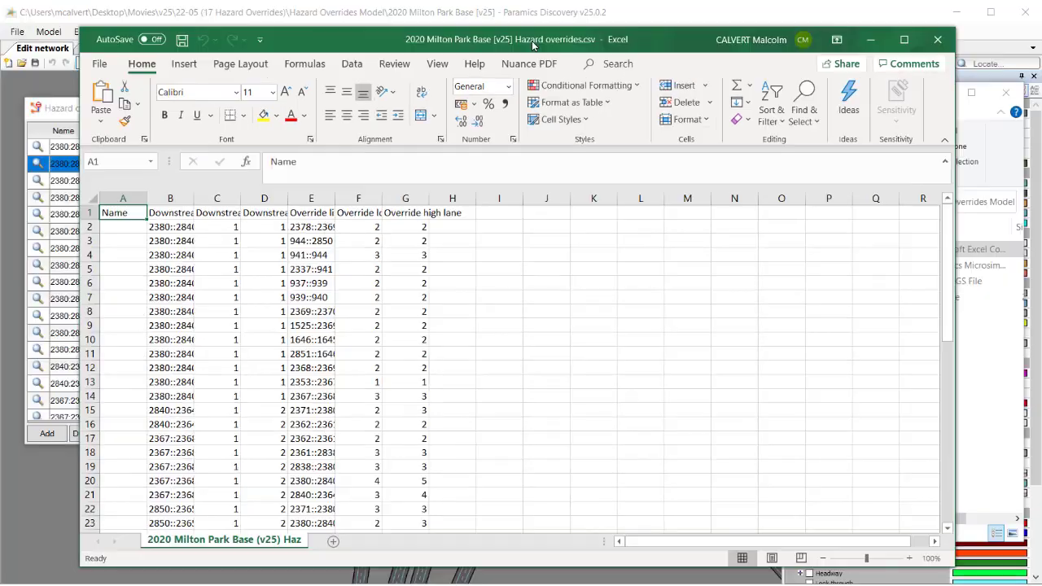
pyautogui.doubleClick(195, 198)
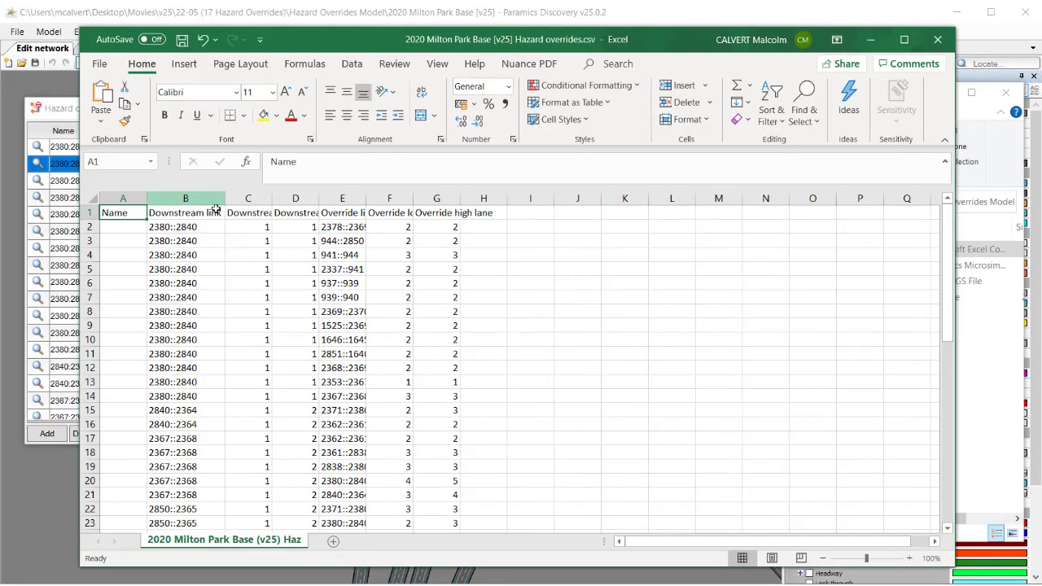
pyautogui.doubleClick(366, 199)
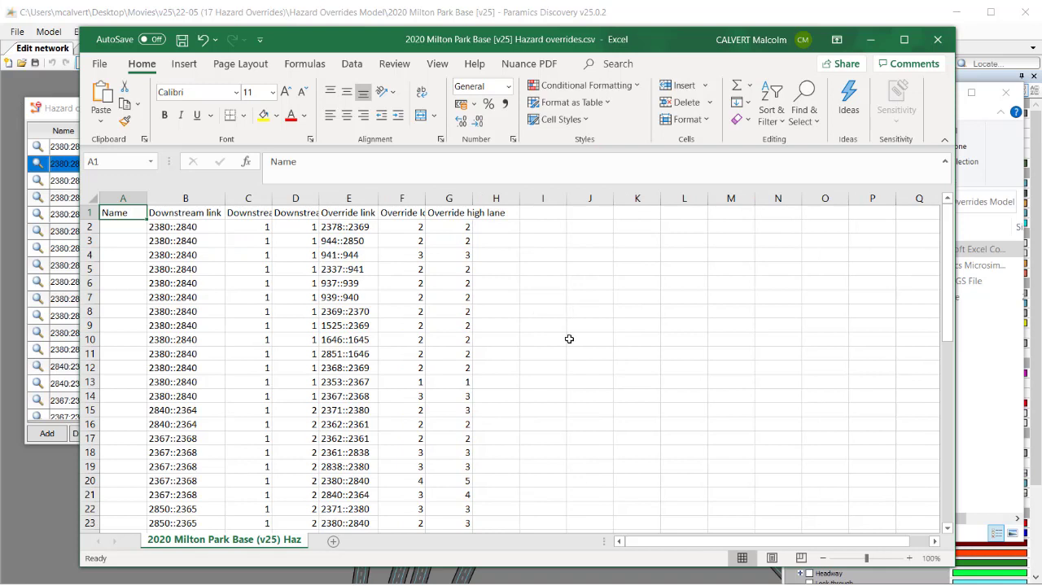
# Step: Review the first override's row, going through its downstream link and lanes, override link and override lanes
pyautogui.click(193, 227)
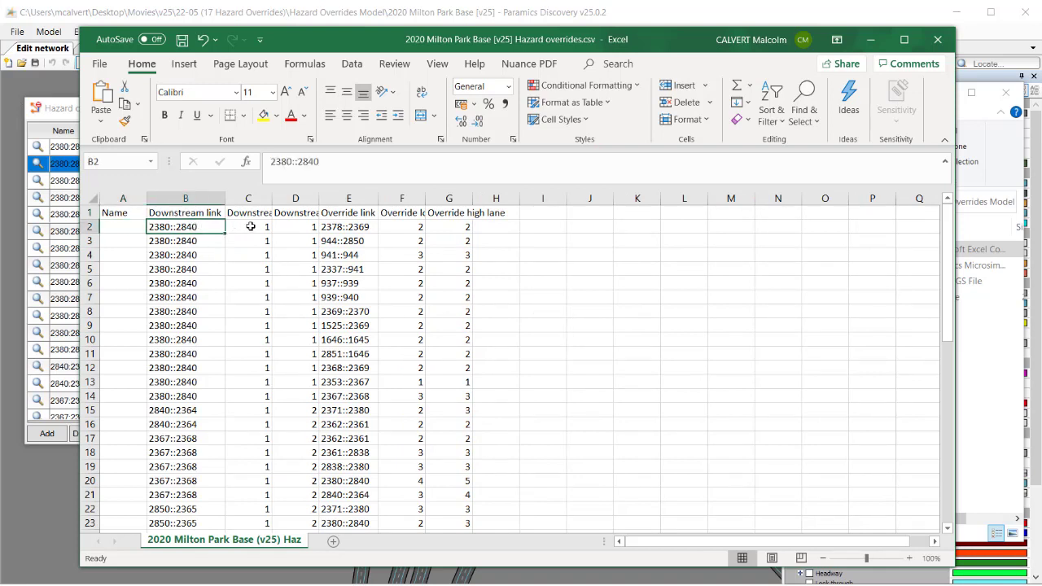
pyautogui.click(250, 227)
pyautogui.click(305, 226)
pyautogui.click(257, 226)
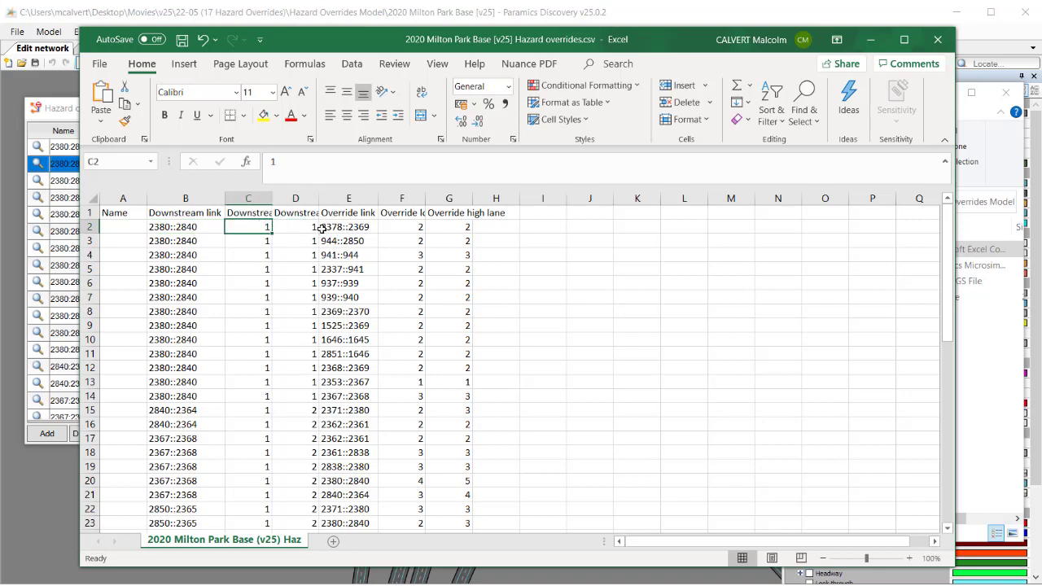
pyautogui.click(324, 228)
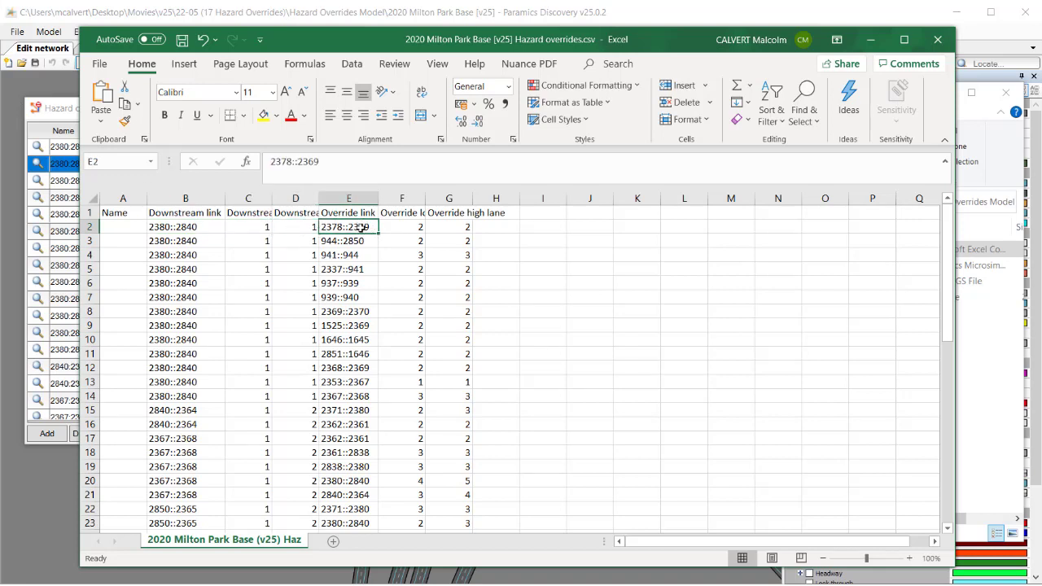
pyautogui.click(400, 228)
pyautogui.click(436, 227)
pyautogui.click(408, 226)
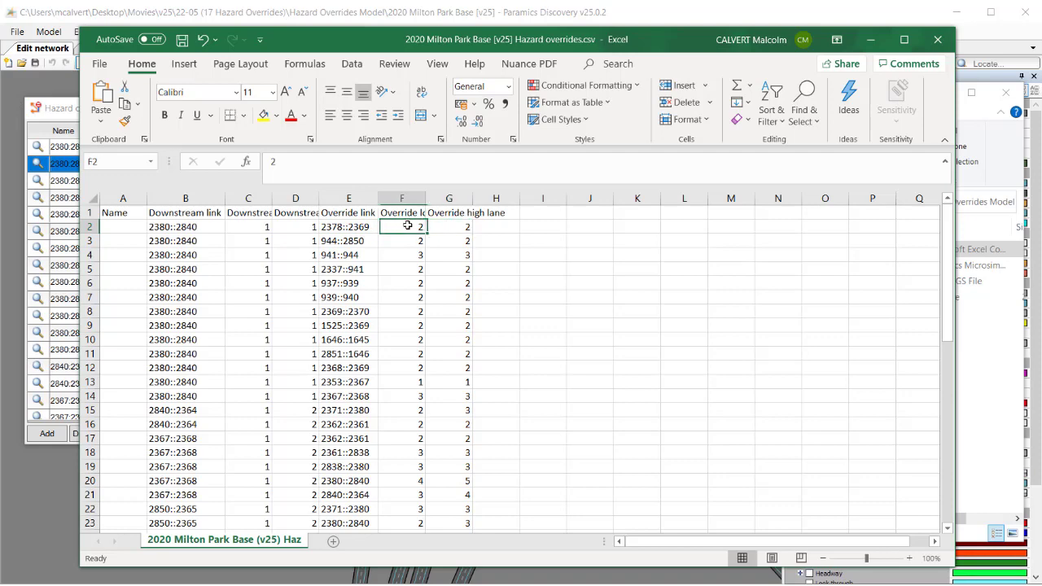
# Step: Examine the Name column from row 2 to 18 and look through the rest of the exported override rows
pyautogui.moveTo(133, 228); pyautogui.dragTo(132, 448)
pyautogui.scroll(-15, 133, 449)
pyautogui.scroll(15, 132, 449)
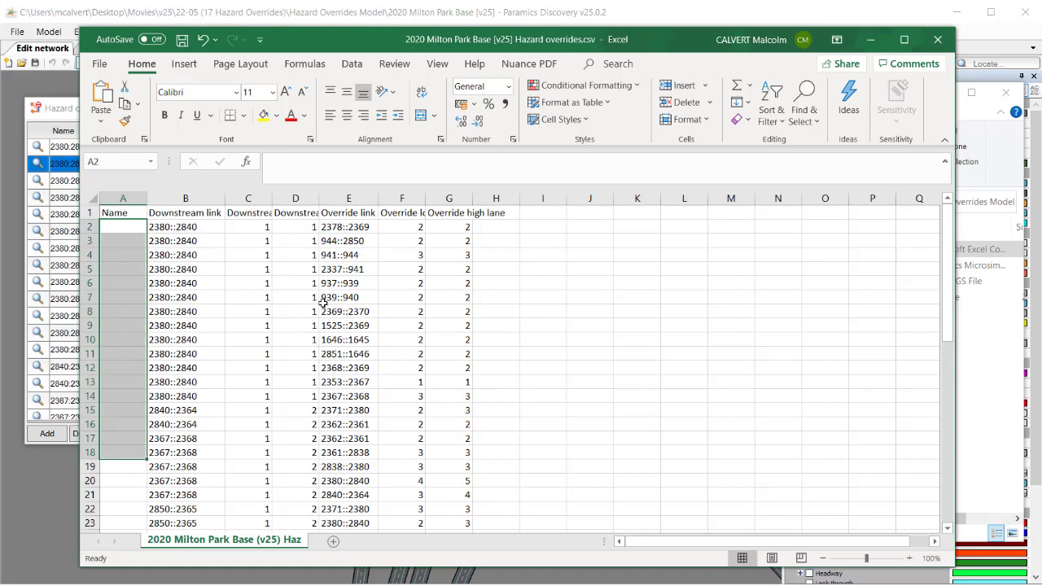
pyautogui.click(555, 370)
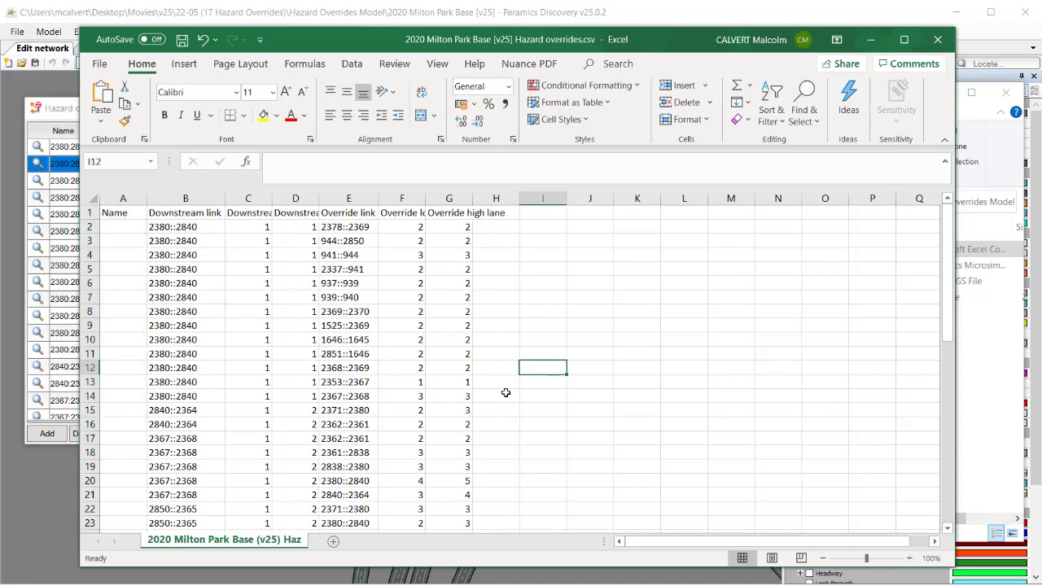
# Step: Set both downstream lane values to 2 for the override 2380::2840 to 2378::2369 in row 2
pyautogui.click(174, 229)
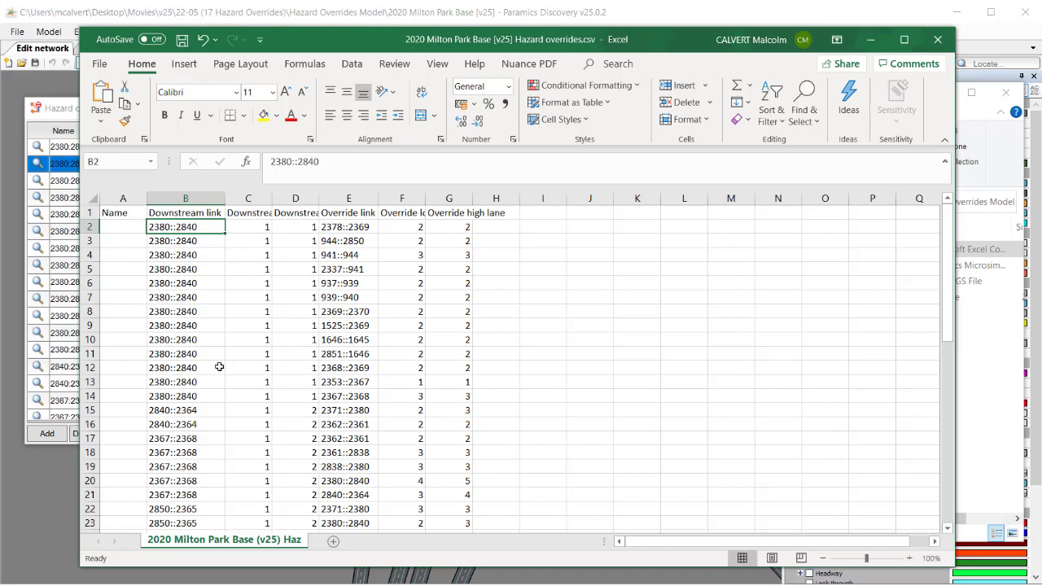
pyautogui.click(256, 227)
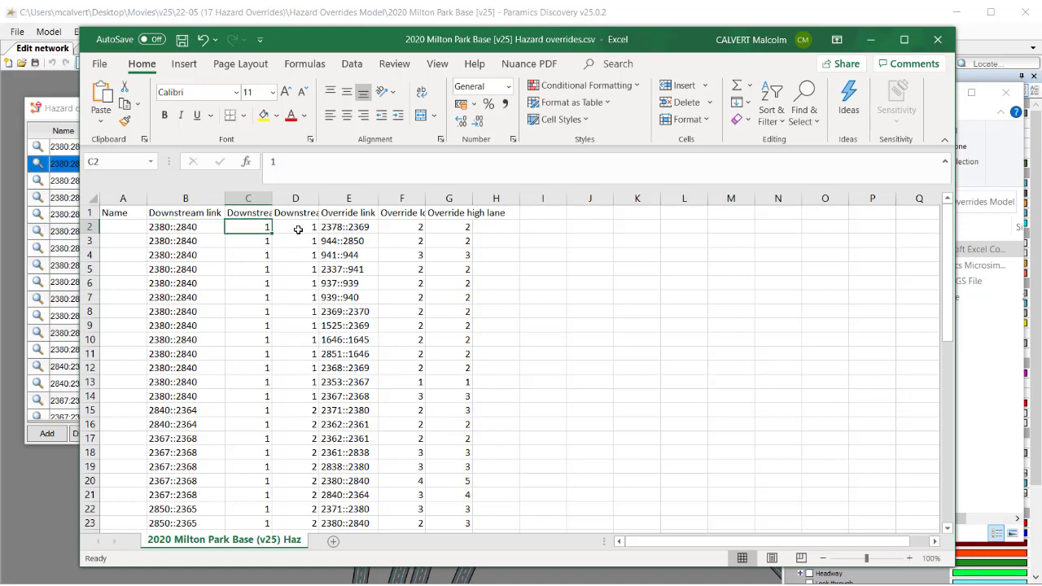
pyautogui.write('2')
pyautogui.press('Tab')
pyautogui.write('2')
pyautogui.click(568, 287)
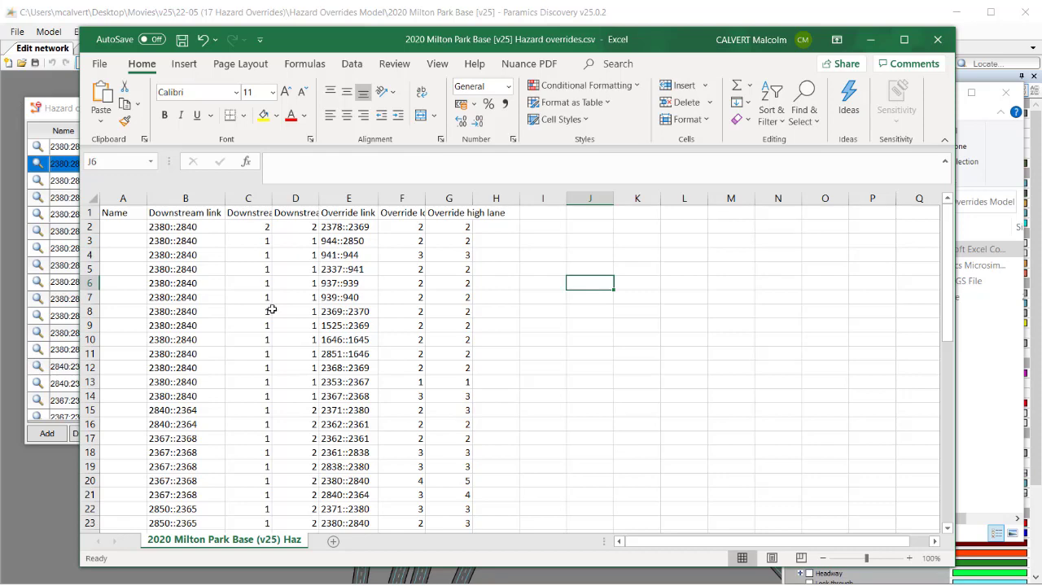
# Step: Save the edited hazard overrides CSV file and close the spreadsheet
pyautogui.click(99, 65)
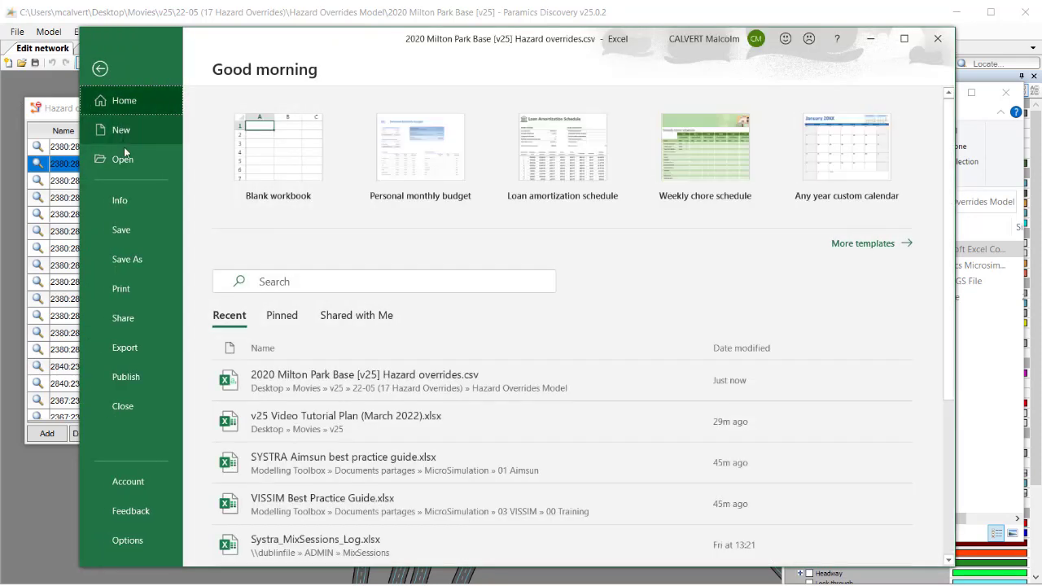
pyautogui.click(136, 229)
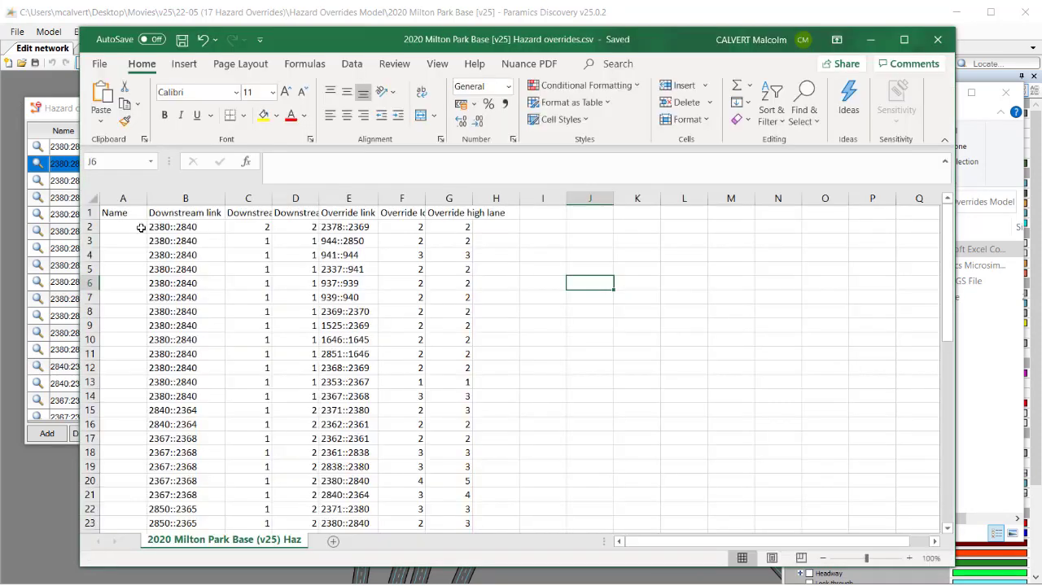
pyautogui.click(937, 38)
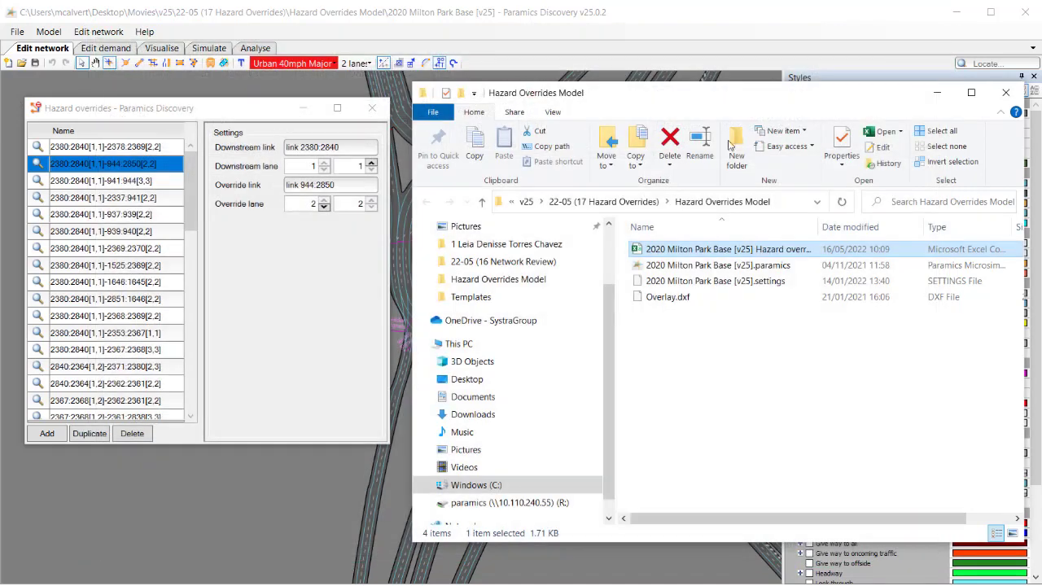
# Step: Import the edited hazard overrides CSV file into the network, replacing the existing overrides
pyautogui.click(100, 37)
pyautogui.click(98, 35)
pyautogui.moveTo(118, 47)
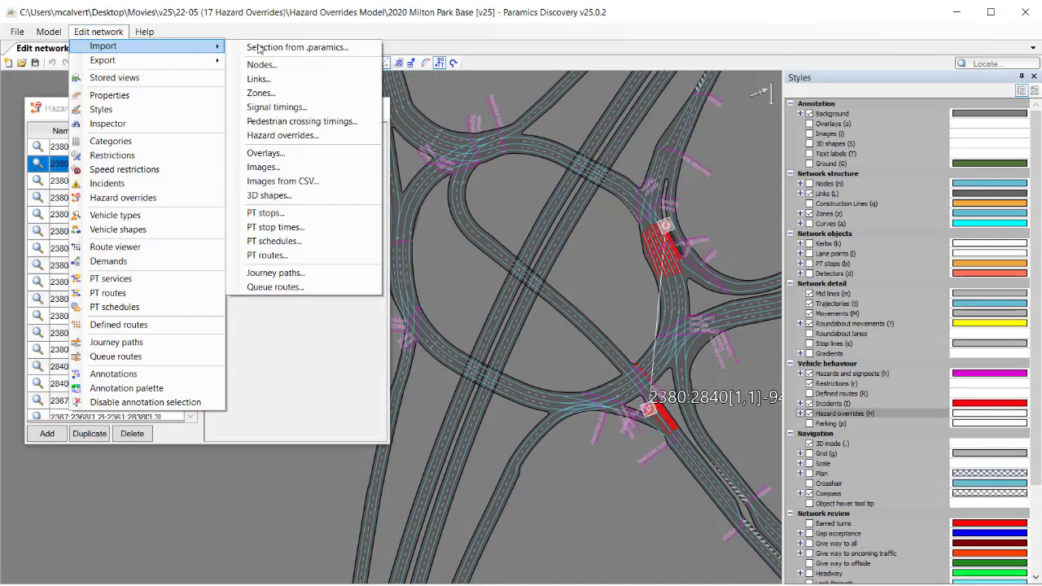
pyautogui.click(280, 135)
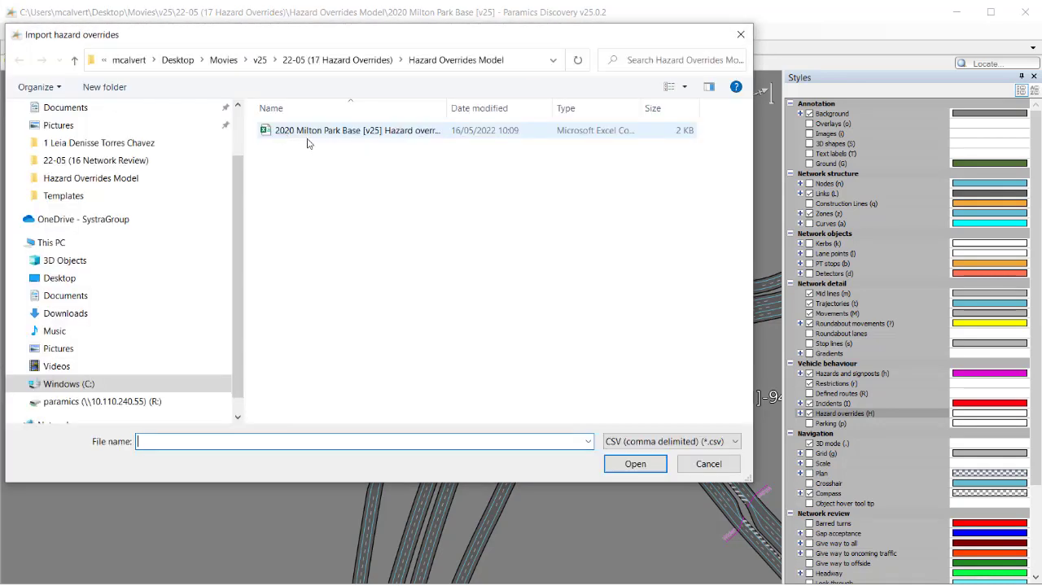
pyautogui.doubleClick(329, 133)
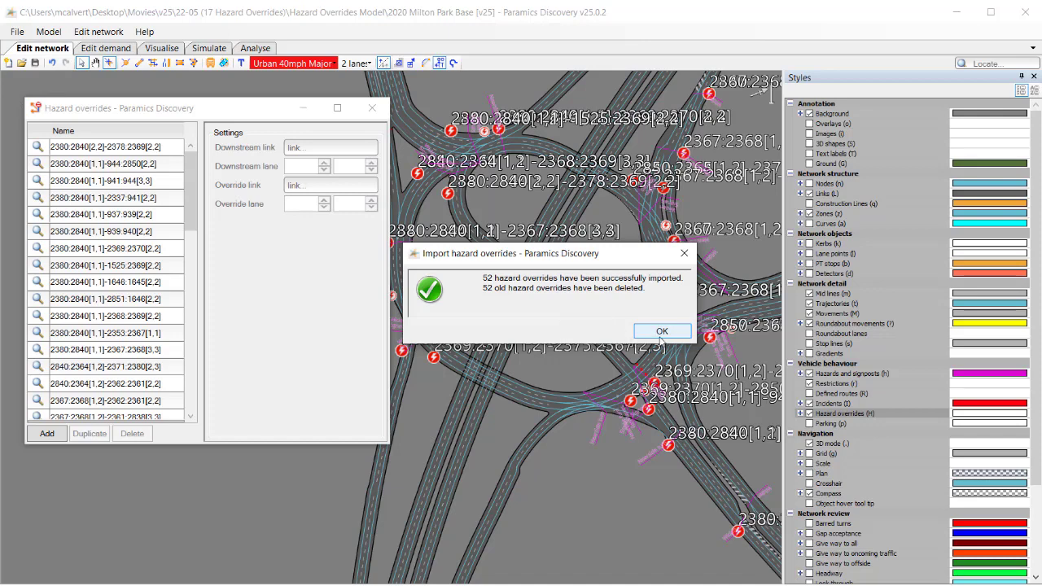
pyautogui.click(662, 332)
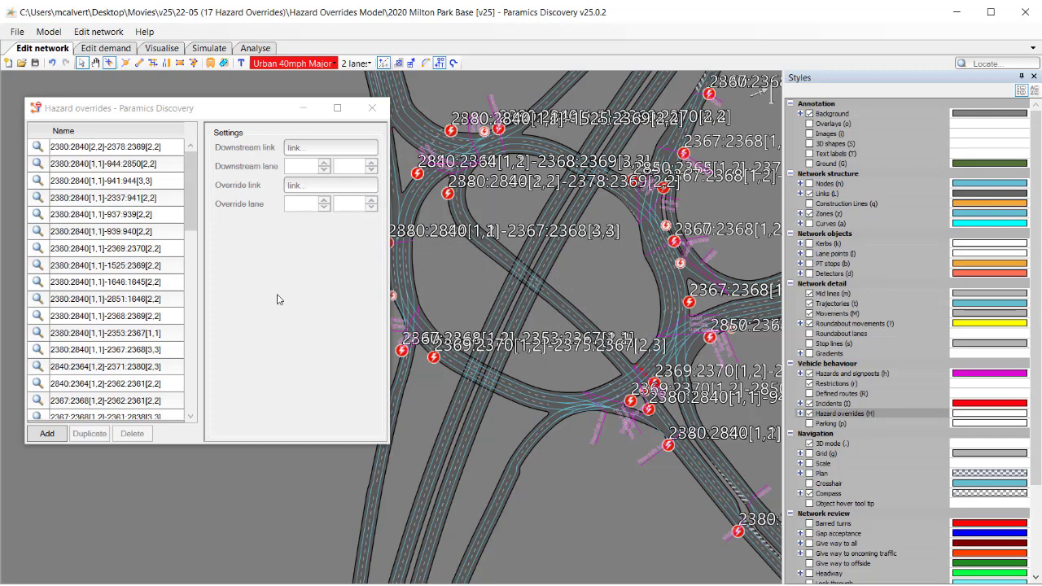
# Step: Set both downstream lane values to 1 for the hazard override from link 2380:2840 to link 2378:2369
pyautogui.click(150, 147)
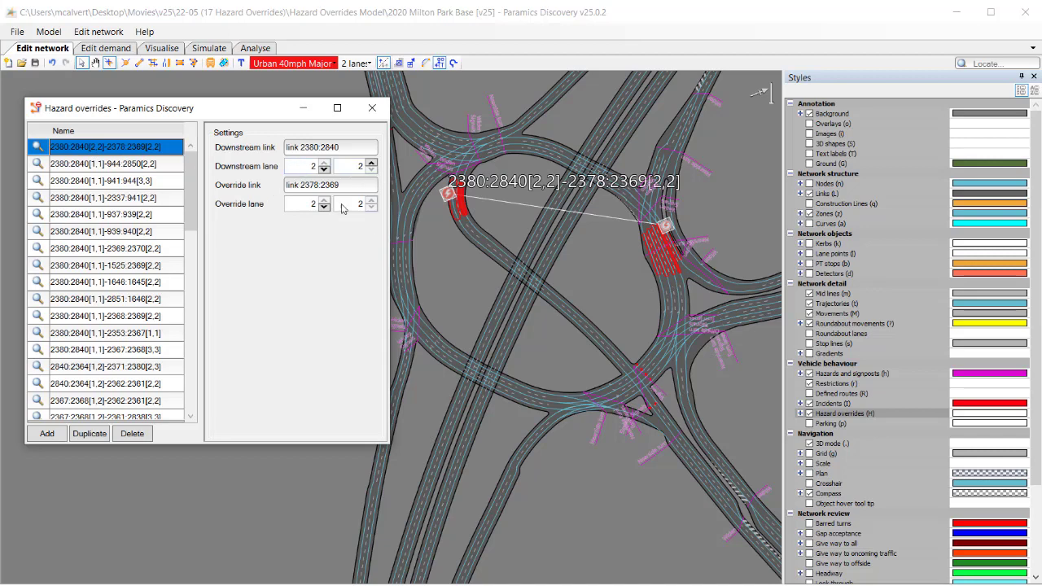
pyautogui.scroll(6, 634, 283)
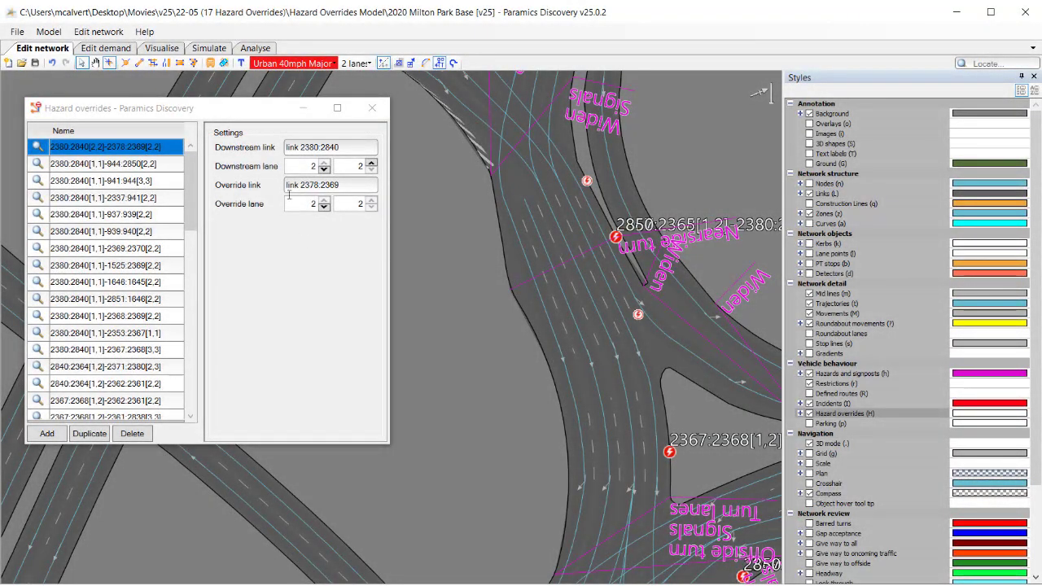
pyautogui.click(324, 171)
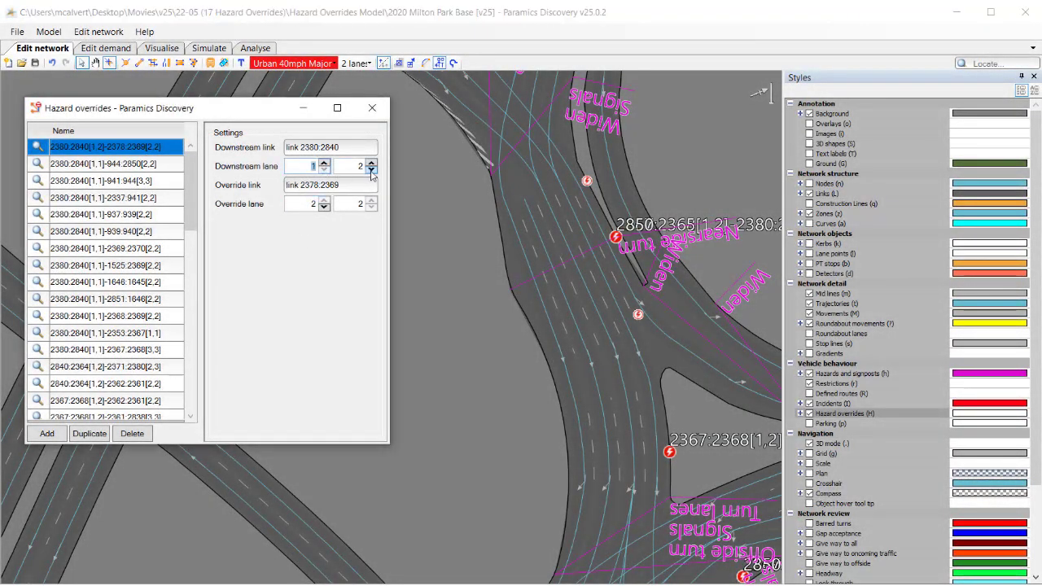
pyautogui.click(371, 169)
pyautogui.click(458, 299)
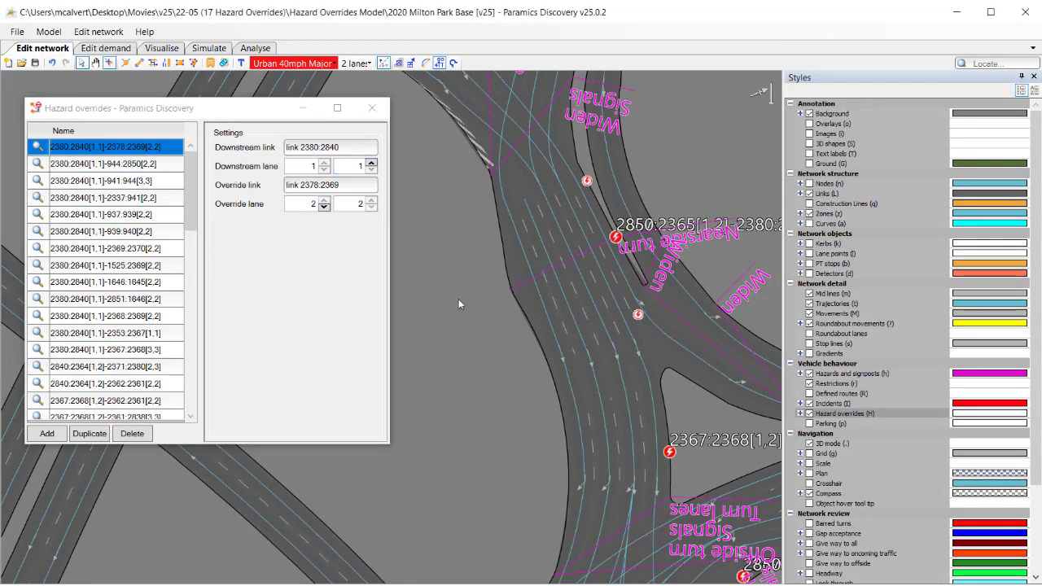
# Step: Check the edited first override at its hazard on the network, and close the hazard overrides window
pyautogui.click(615, 237)
pyautogui.click(149, 147)
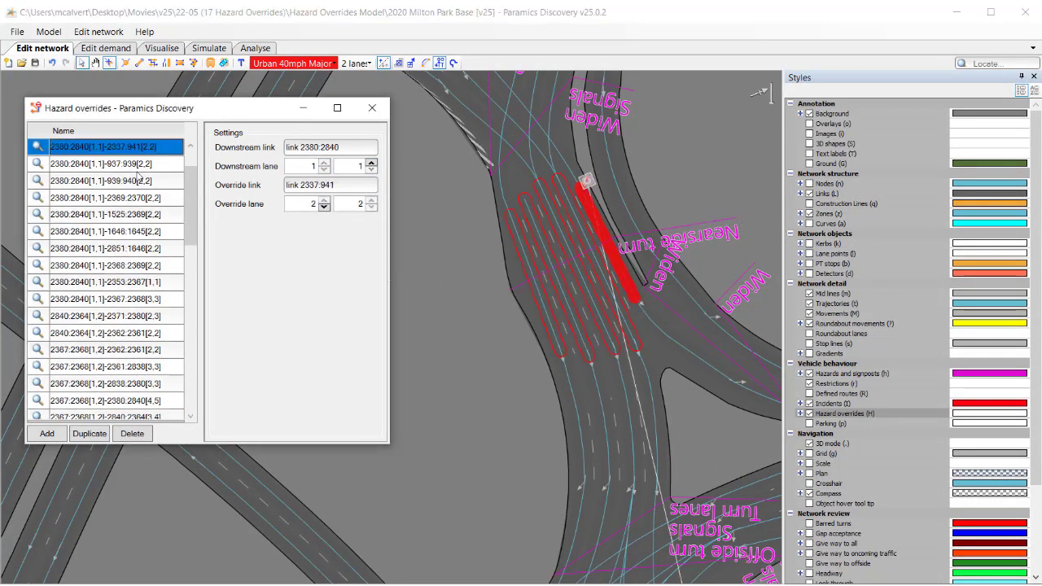
pyautogui.click(154, 148)
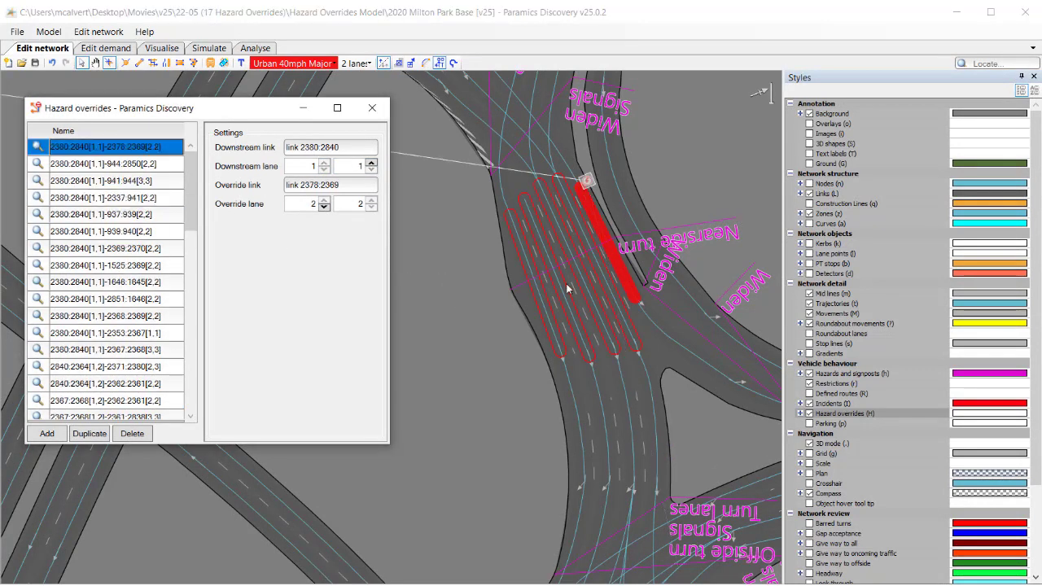
pyautogui.click(373, 109)
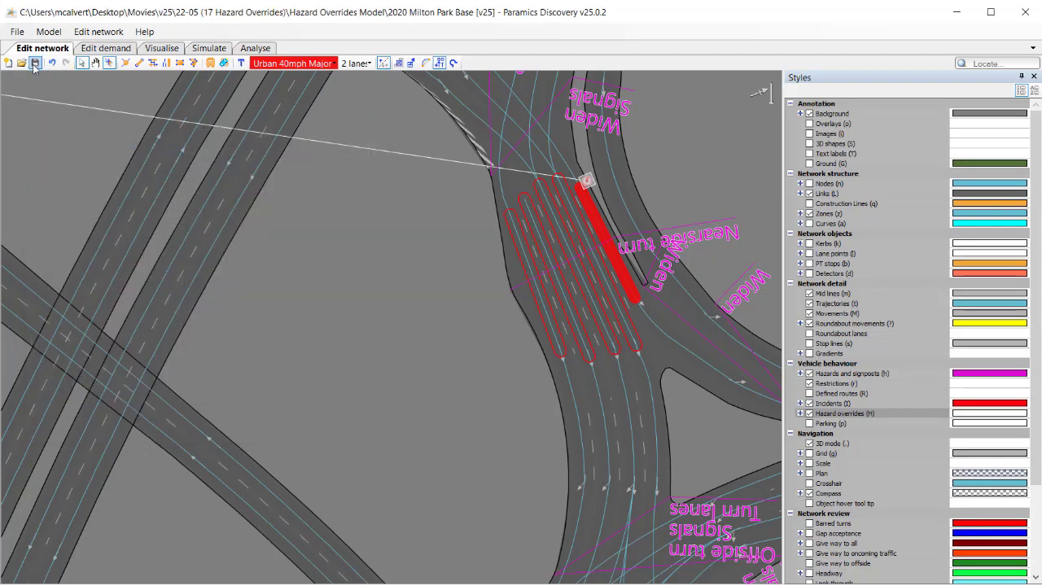
# Step: Refresh the simulation for visualisation and close the stored views list to show the whole roundabout
pyautogui.click(160, 48)
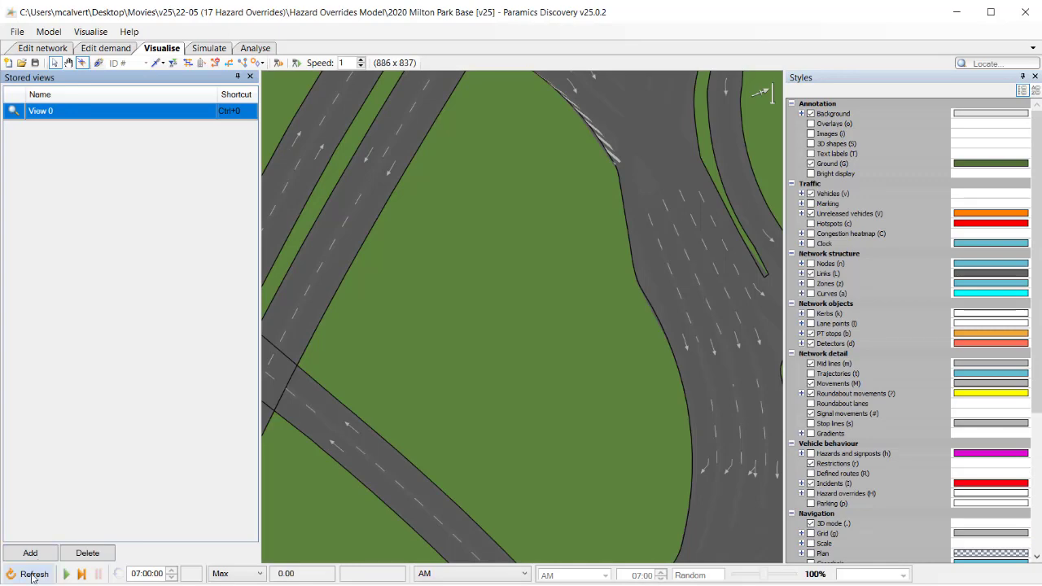
pyautogui.click(33, 575)
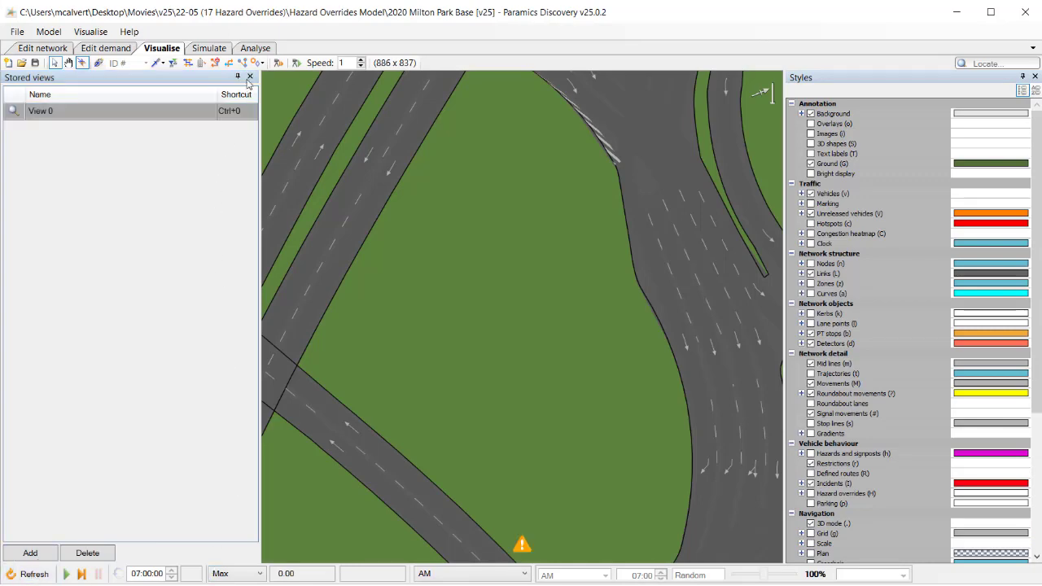
pyautogui.click(250, 77)
pyautogui.scroll(-10, 524, 403)
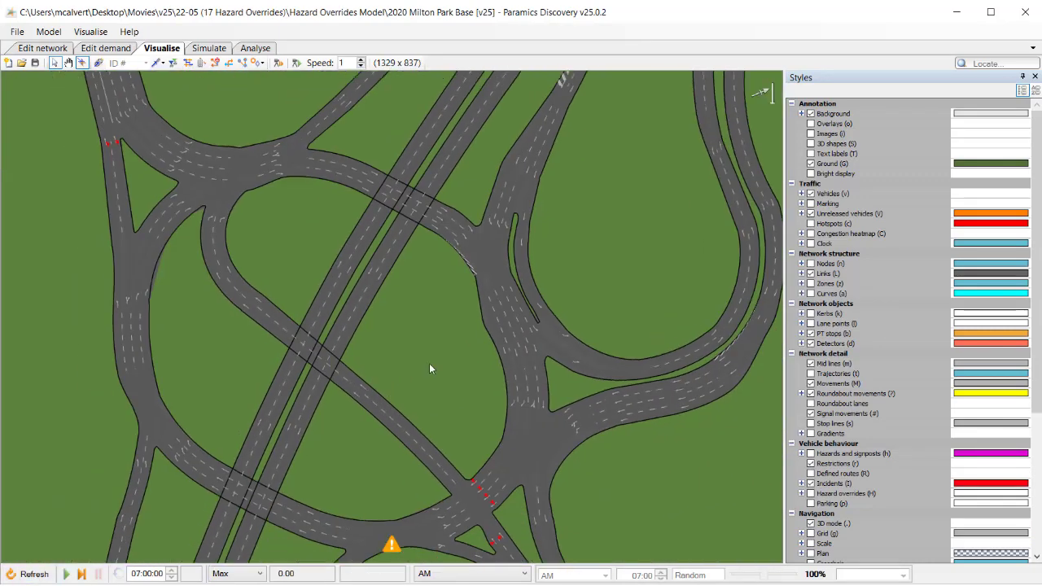
# Step: Run the AM simulation while watching traffic around the roundabout, and pause it at about 07:08
pyautogui.press('space')
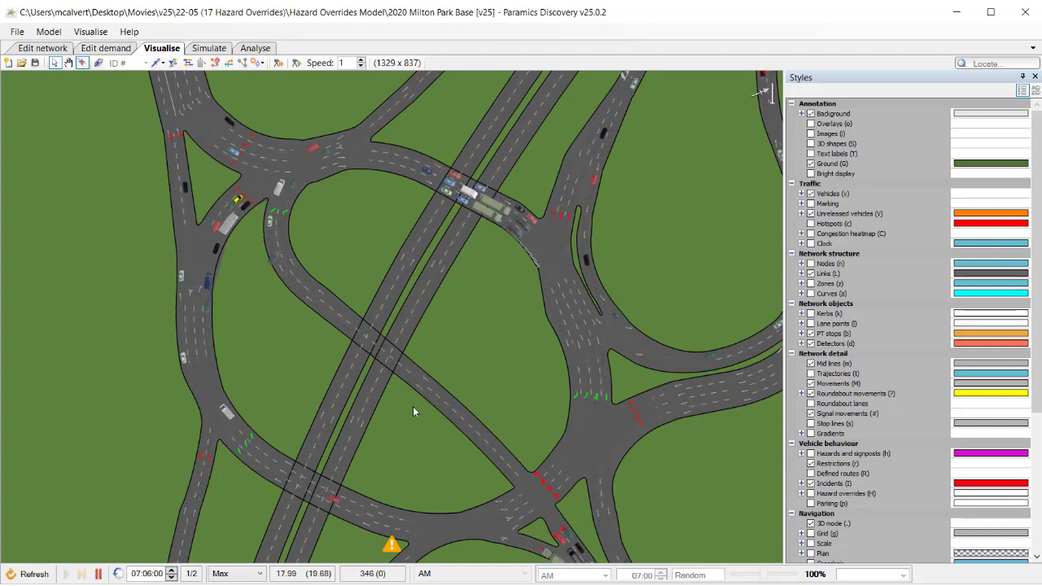
pyautogui.moveTo(476, 376); pyautogui.dragTo(460, 370)
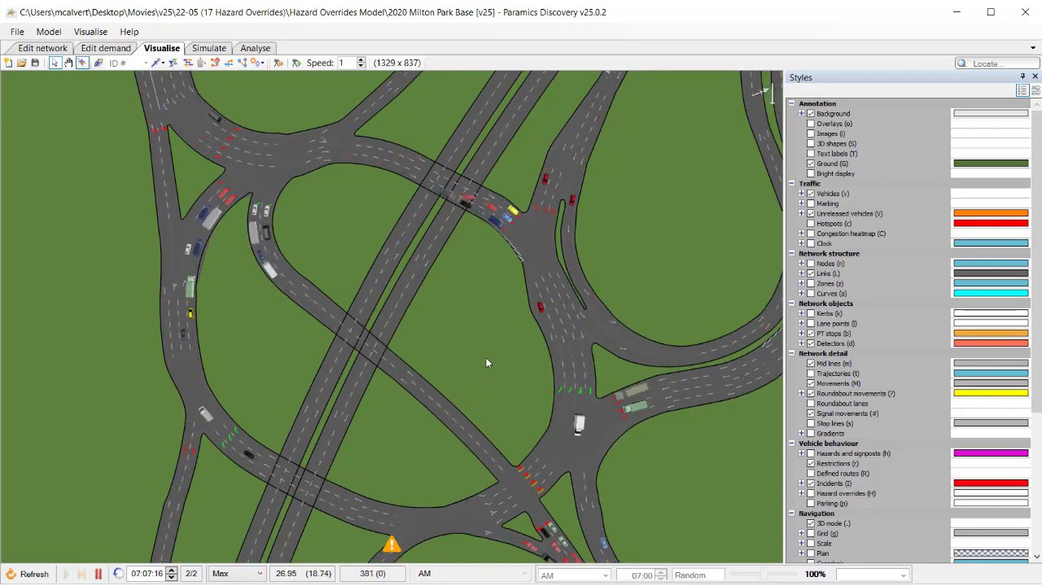
pyautogui.moveTo(577, 385); pyautogui.dragTo(488, 351)
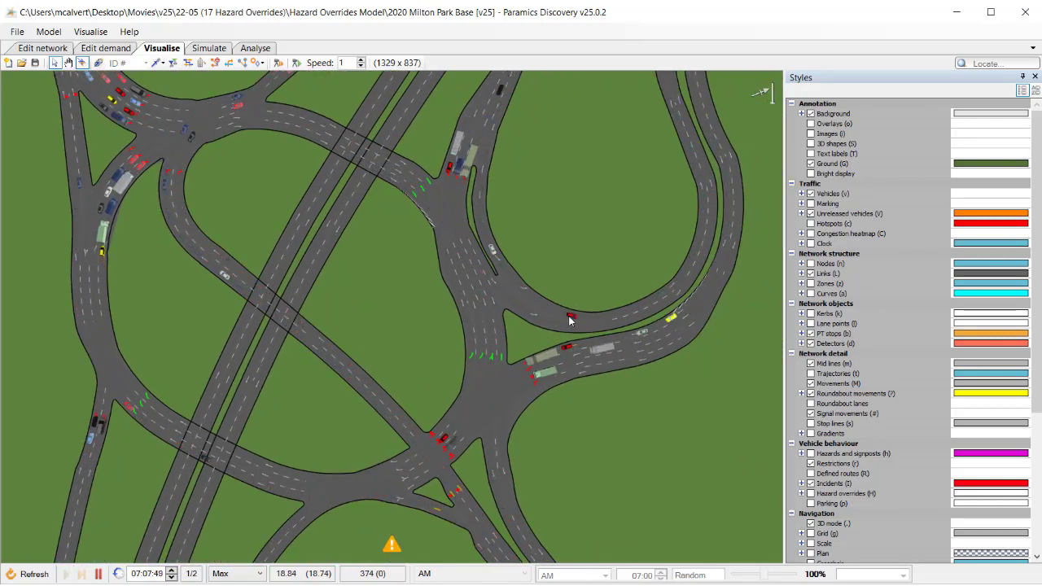
pyautogui.press('space')
pyautogui.moveTo(568, 291); pyautogui.dragTo(589, 285)
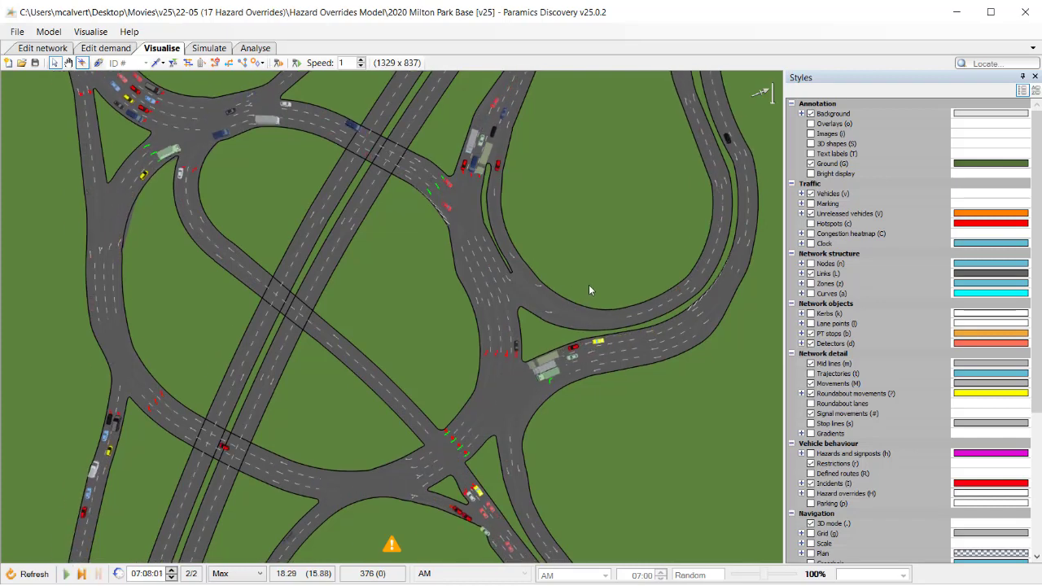
# Step: Display the node labels on the network and add a new blue vehicle marking
pyautogui.press('n')
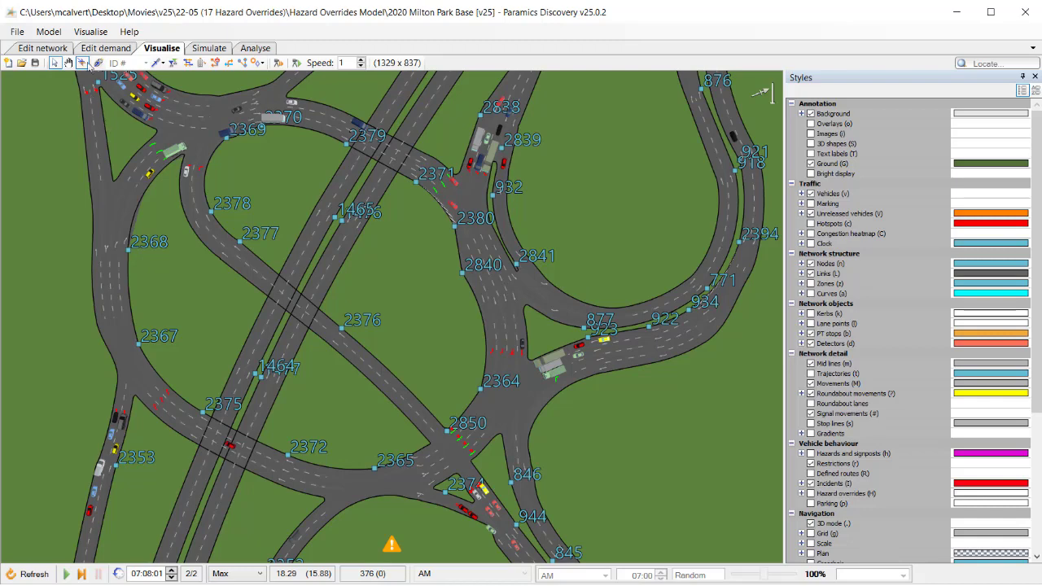
pyautogui.click(91, 32)
pyautogui.click(115, 123)
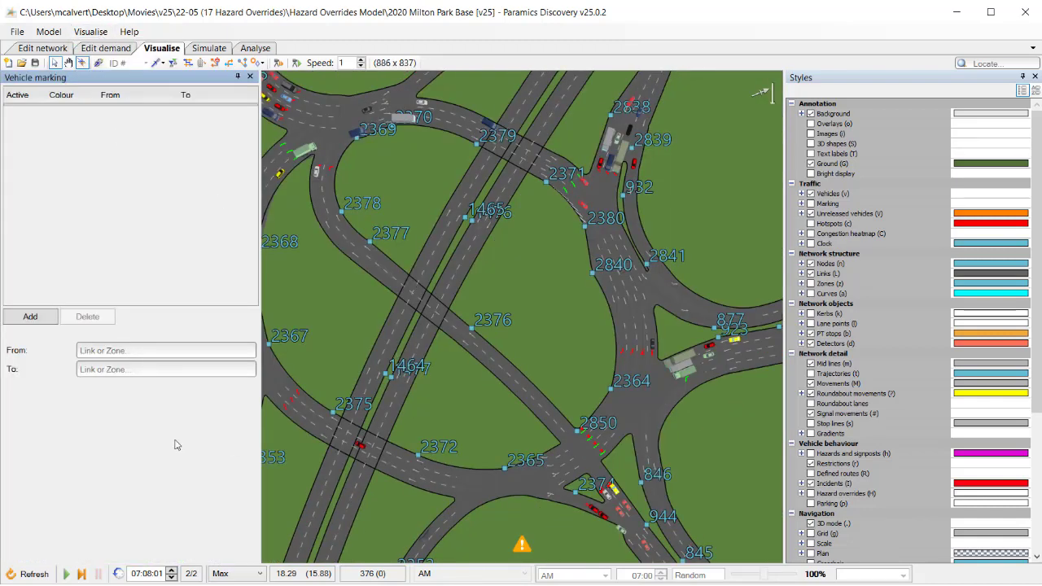
pyautogui.click(34, 319)
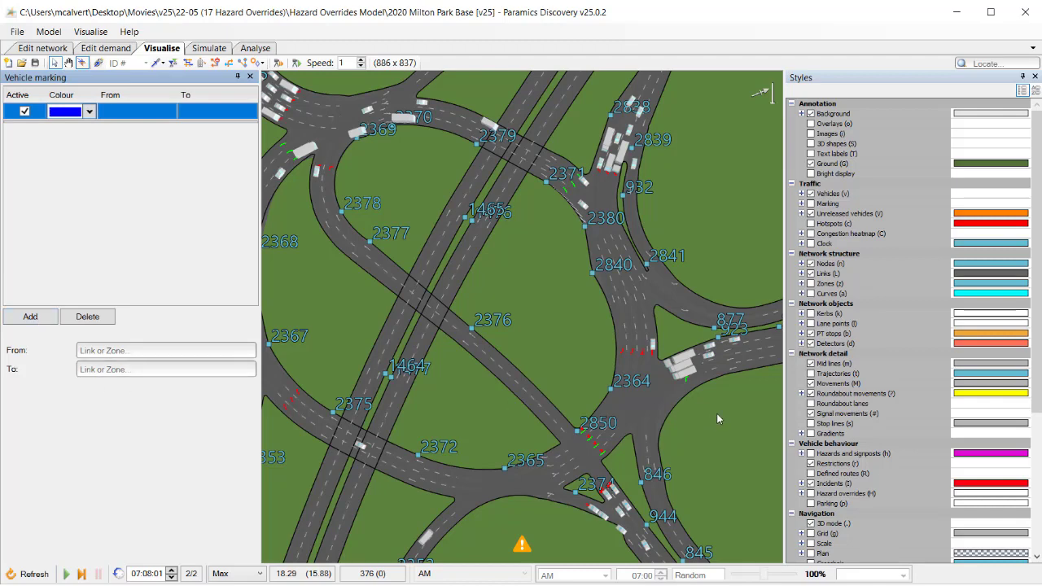
# Step: Set the vehicle marking's destination to link 2840:877, leaving its origin blank
pyautogui.click(134, 363)
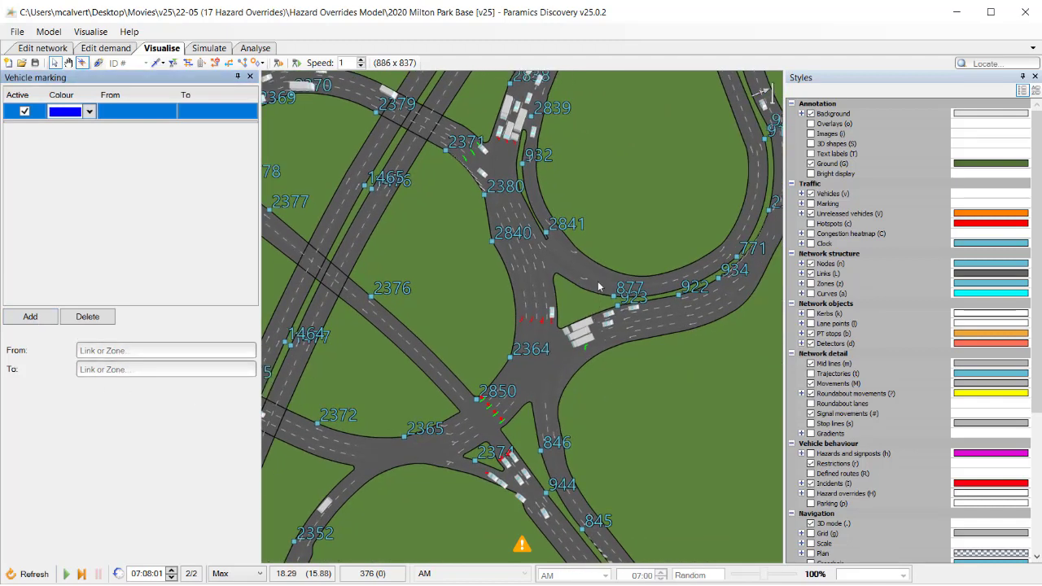
pyautogui.scroll(3, 577, 271)
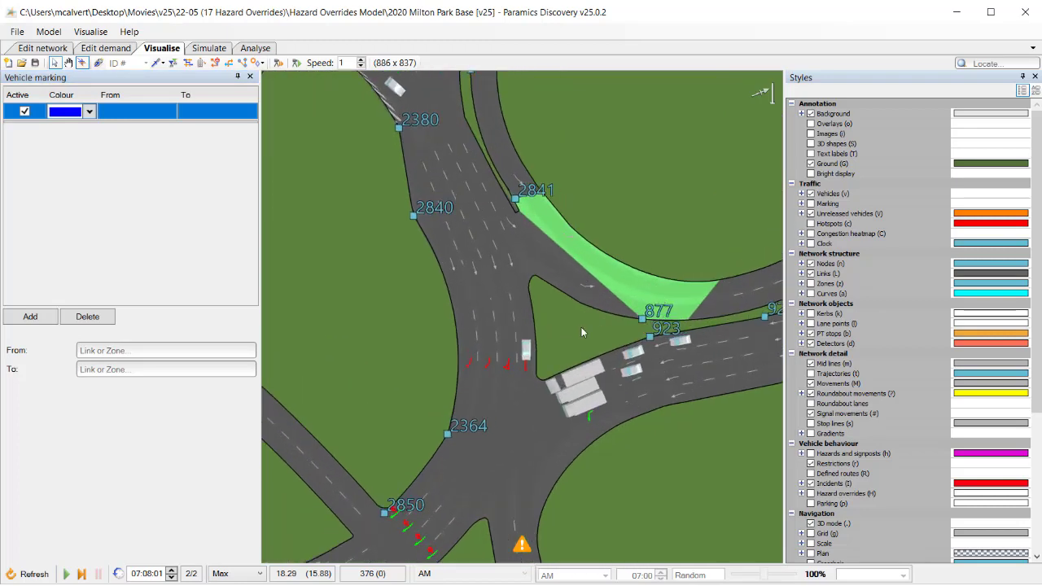
pyautogui.moveTo(564, 327); pyautogui.dragTo(490, 300)
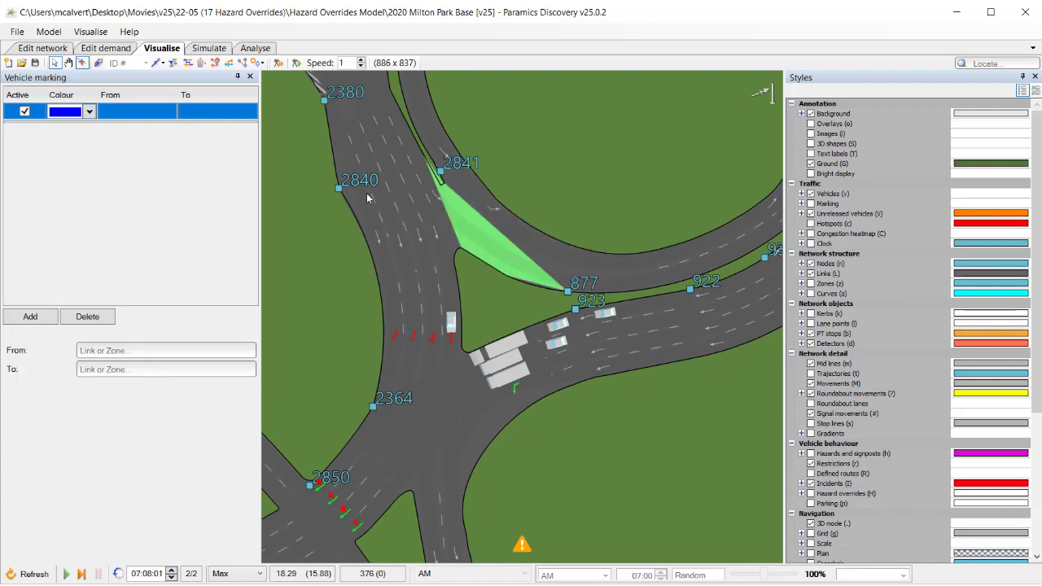
pyautogui.click(112, 370)
pyautogui.write('2840')
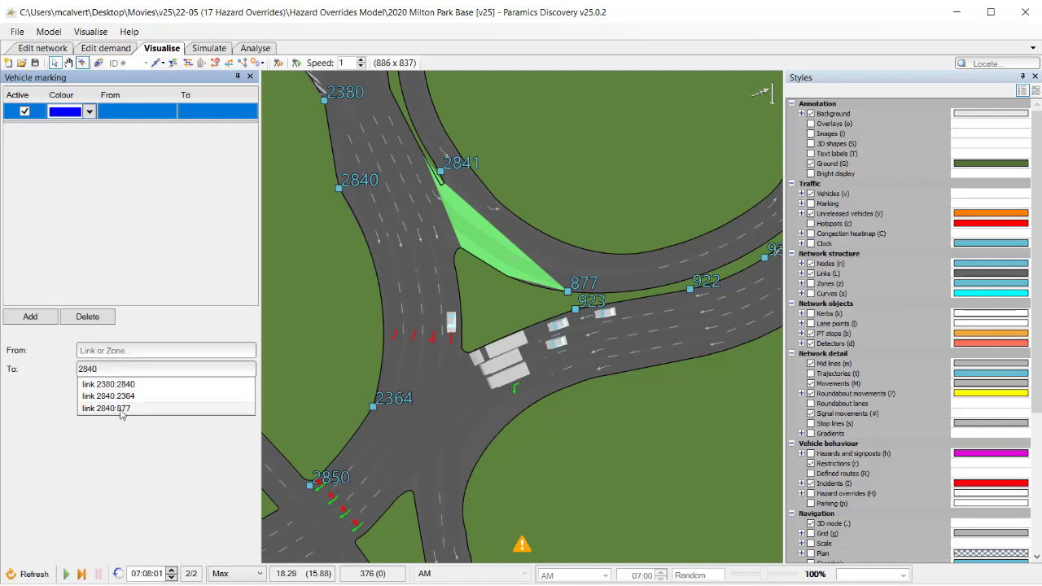
pyautogui.click(122, 408)
pyautogui.scroll(-5, 531, 463)
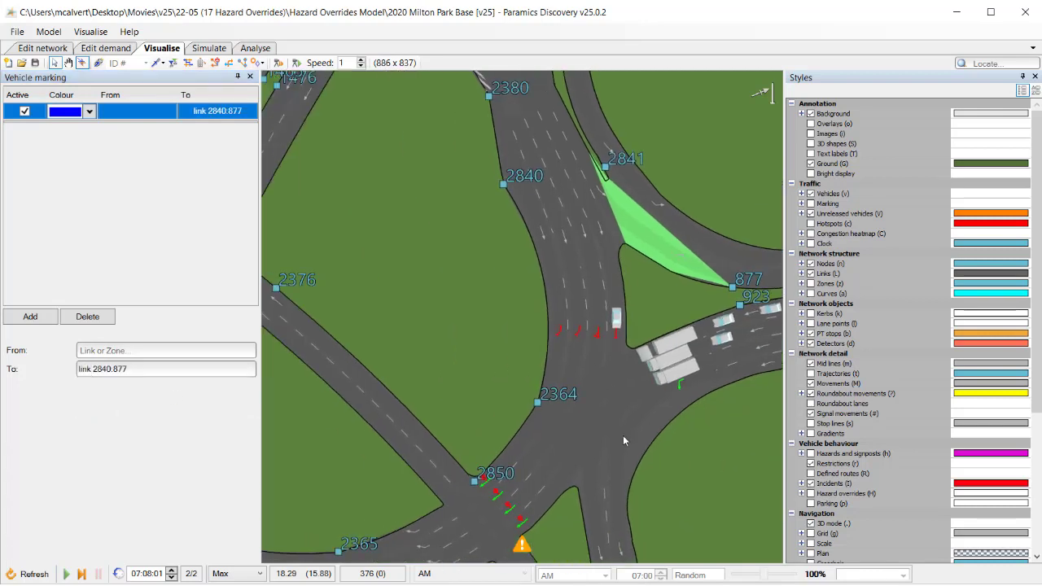
# Step: Resume the simulation with the marked vehicles in view around the roundabout and set its speed to 20x
pyautogui.moveTo(628, 345); pyautogui.dragTo(605, 314)
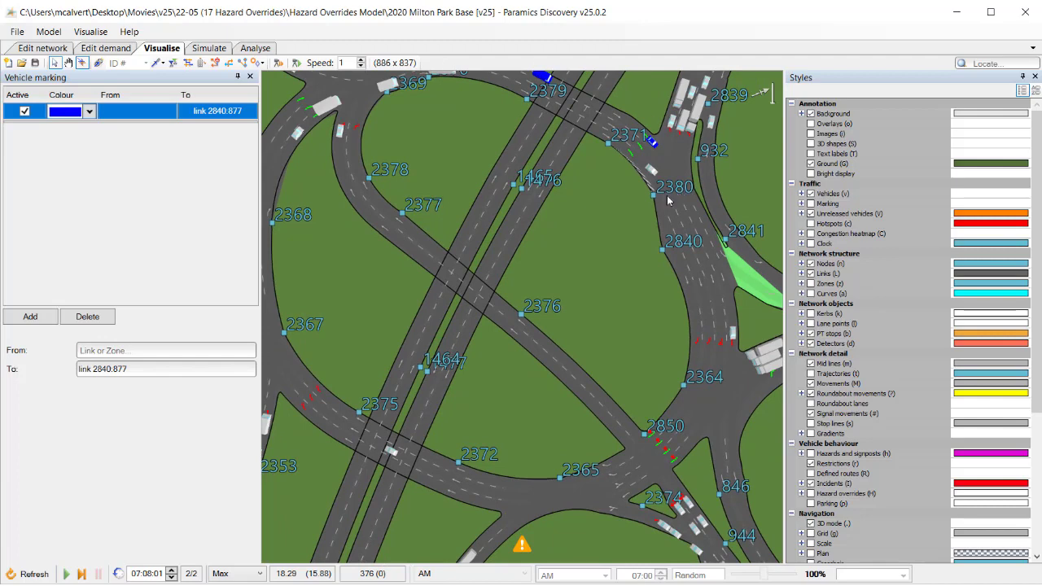
pyautogui.press('Up')
pyautogui.press('Right')
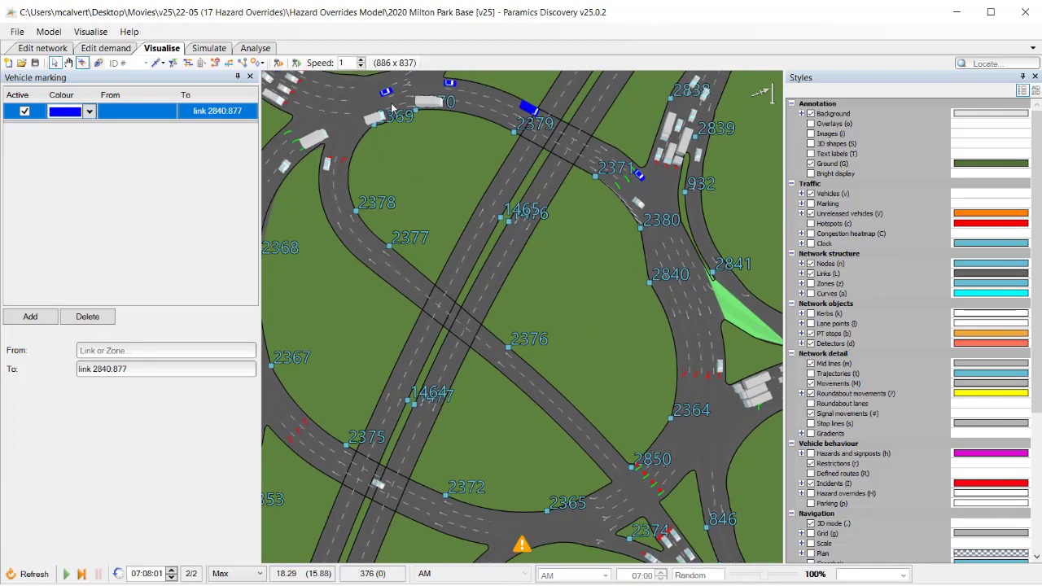
pyautogui.press('Right')
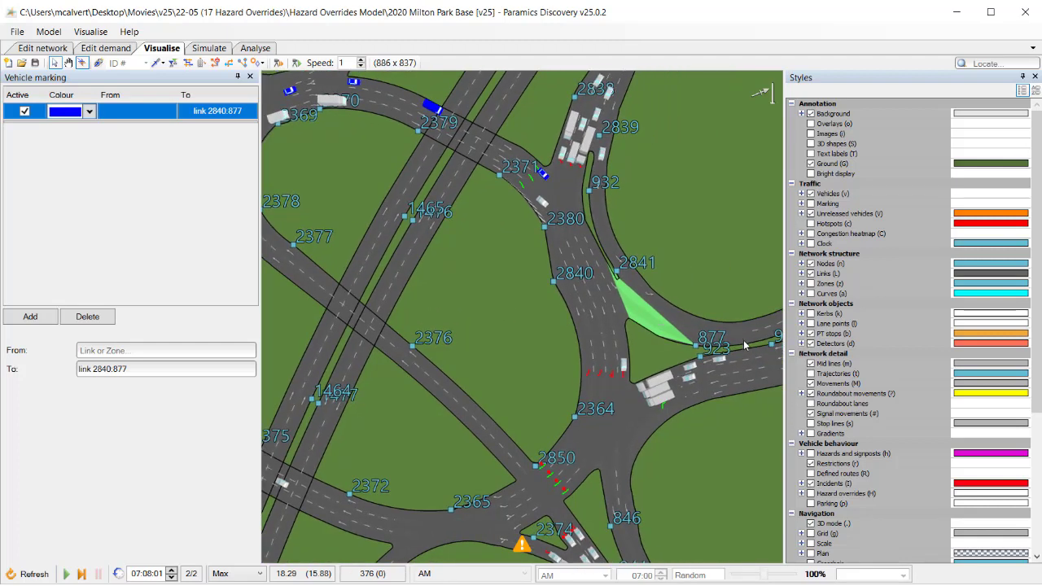
pyautogui.moveTo(488, 336); pyautogui.dragTo(565, 334)
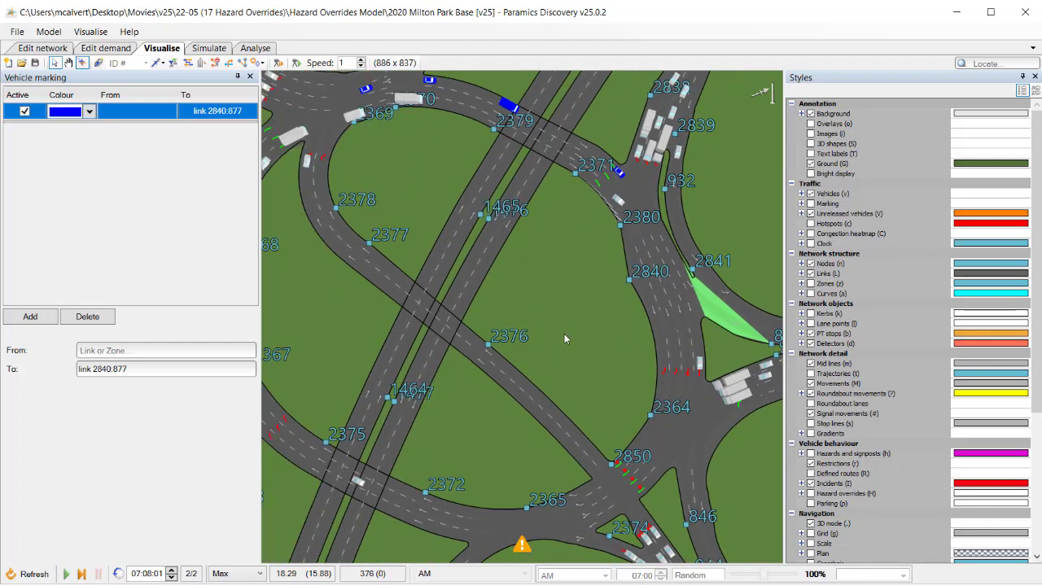
pyautogui.press('space')
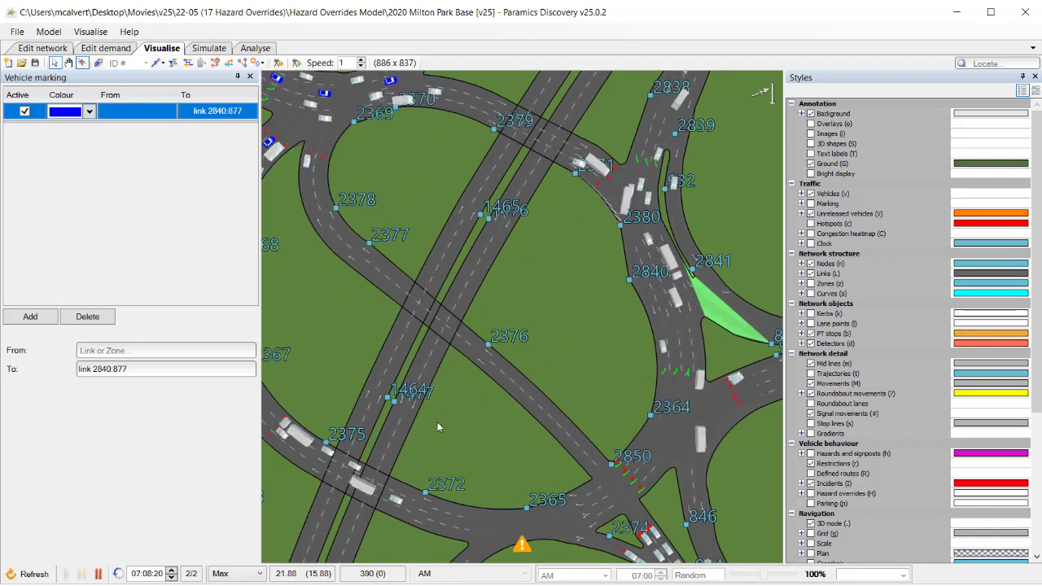
pyautogui.click(236, 573)
pyautogui.click(227, 527)
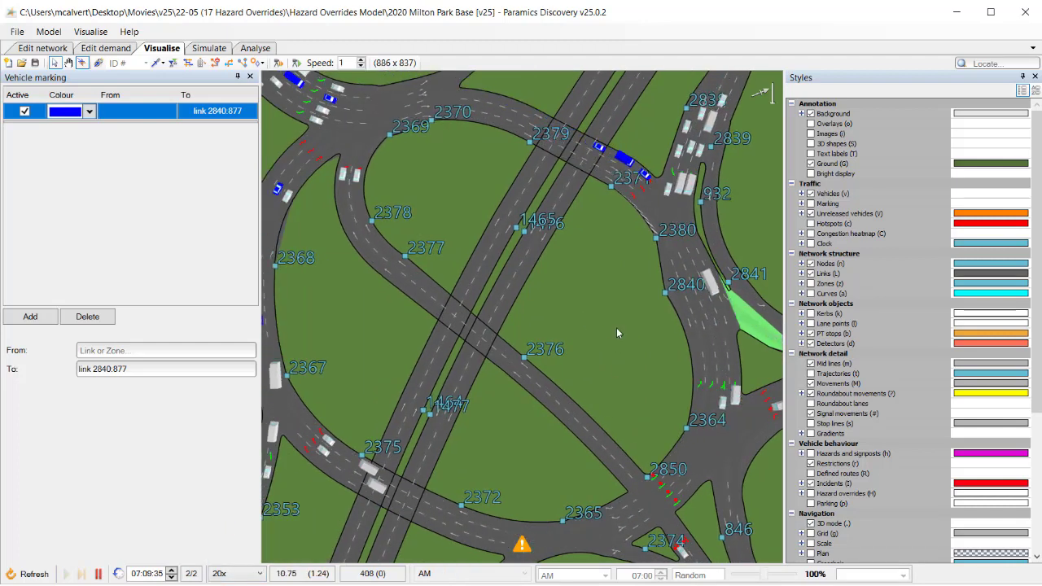
# Step: Follow the blue marked vehicles on their approach to link 2840:877, pausing and resuming the simulation
pyautogui.moveTo(596, 352); pyautogui.dragTo(570, 279)
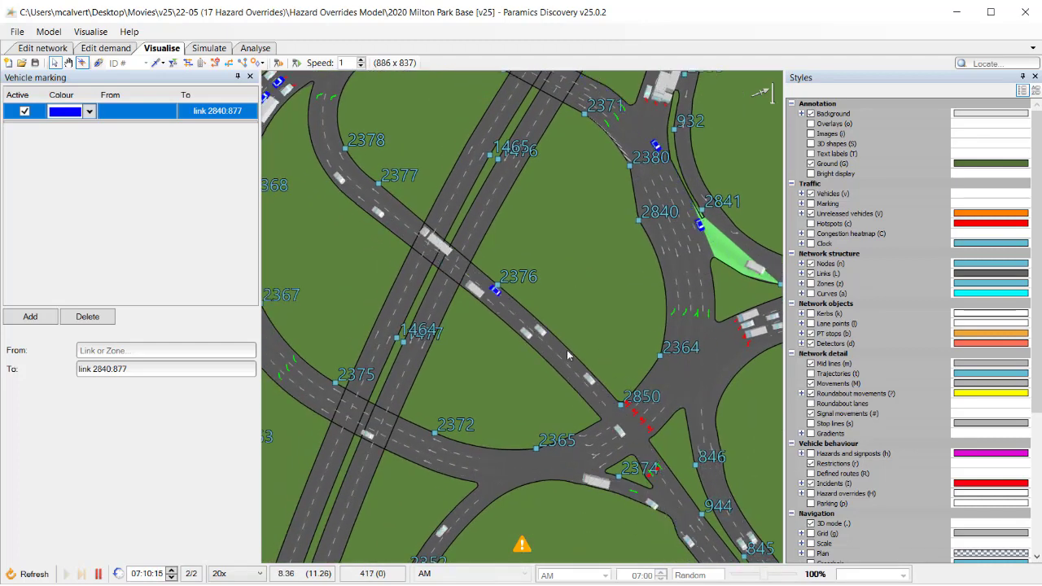
pyautogui.press('space')
pyautogui.moveTo(736, 462); pyautogui.dragTo(650, 370)
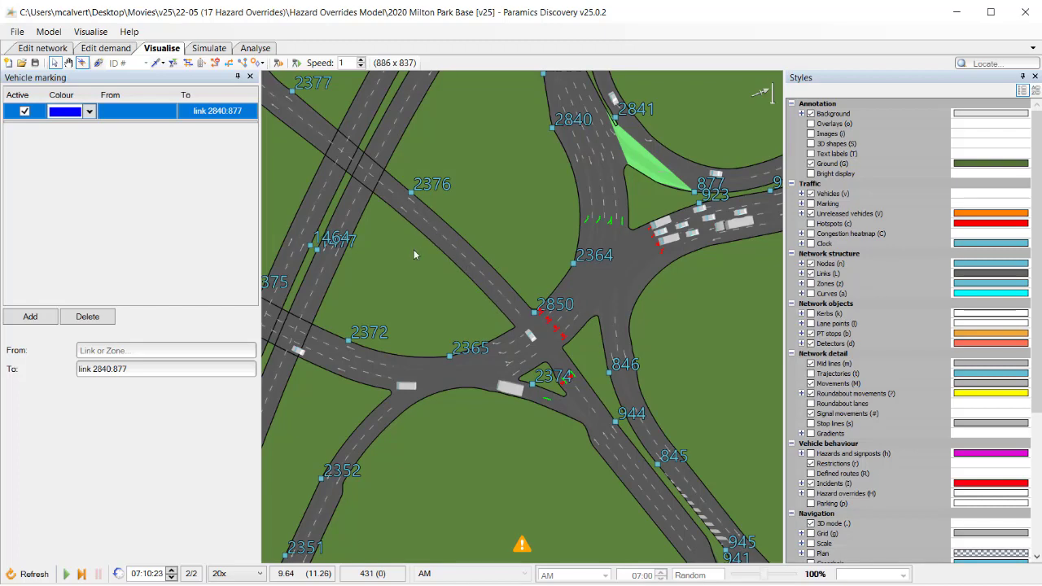
pyautogui.moveTo(414, 255); pyautogui.dragTo(564, 421)
pyautogui.press('space')
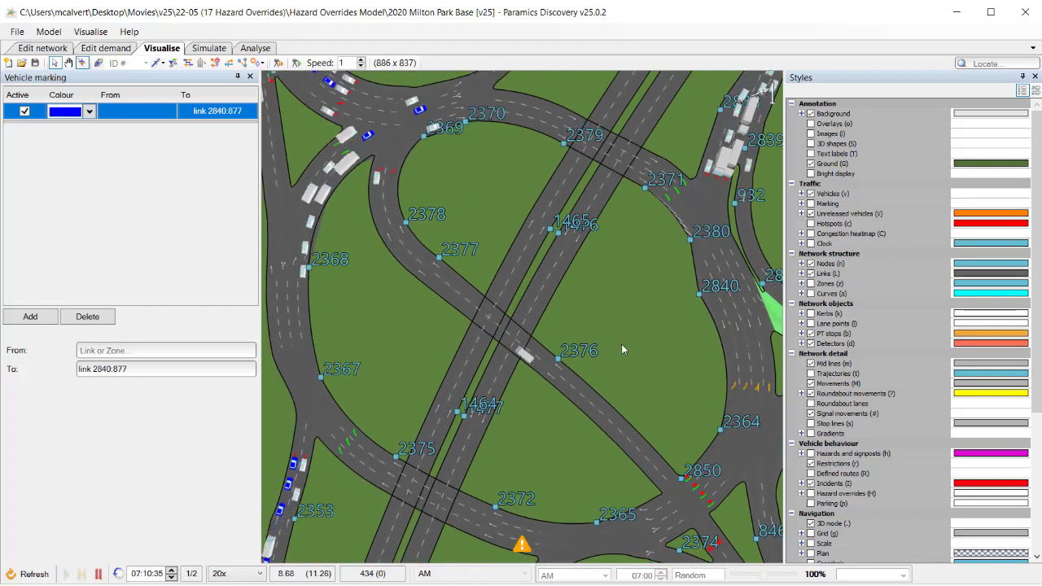
# Step: Watch the blue marked vehicles circulate and pause the simulation with several of them between nodes 2850 and 2376
pyautogui.moveTo(627, 348); pyautogui.dragTo(602, 350)
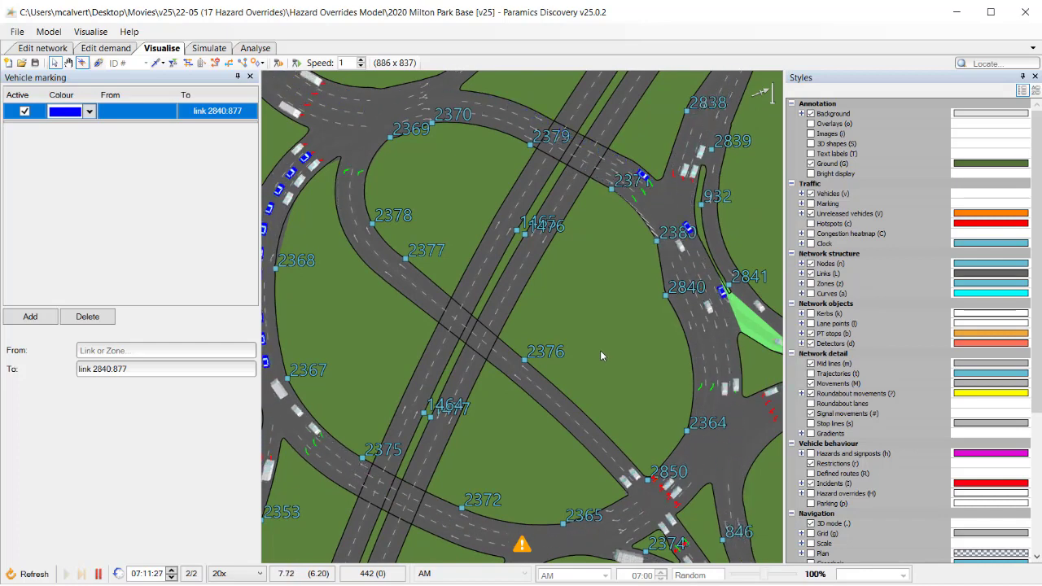
pyautogui.moveTo(578, 480); pyautogui.dragTo(536, 456)
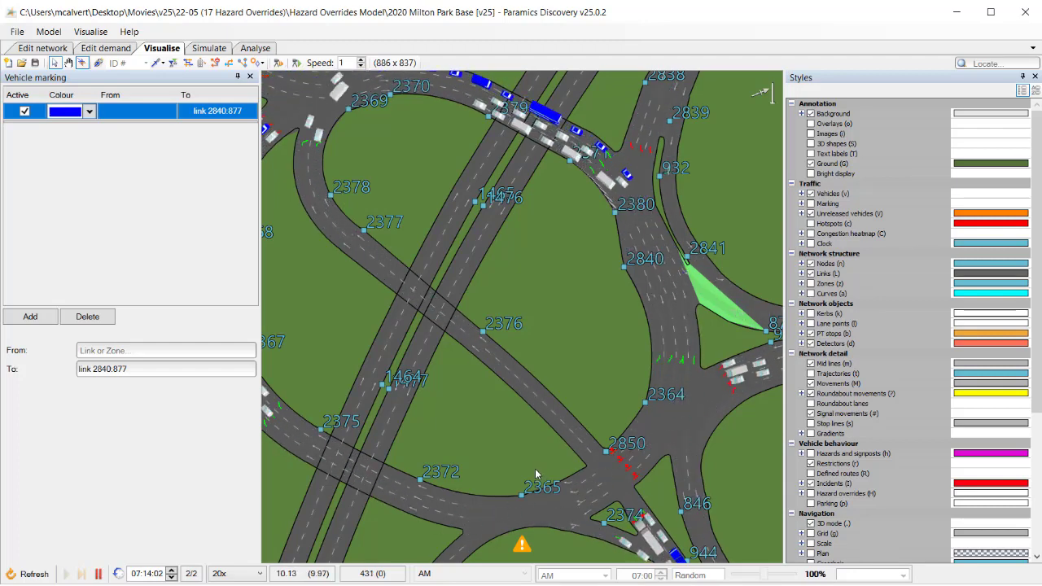
pyautogui.press('space')
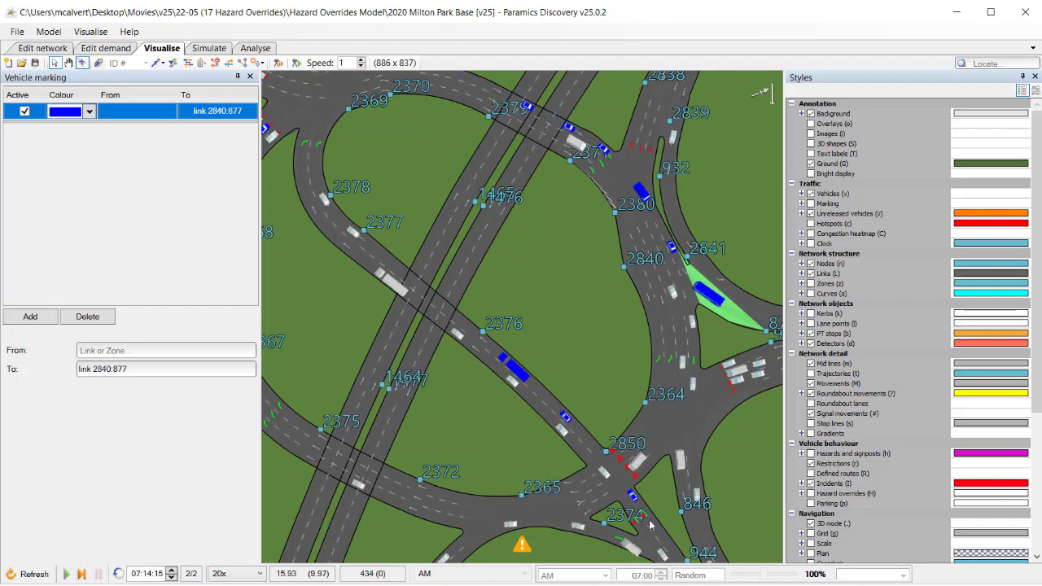
pyautogui.scroll(2, 528, 380)
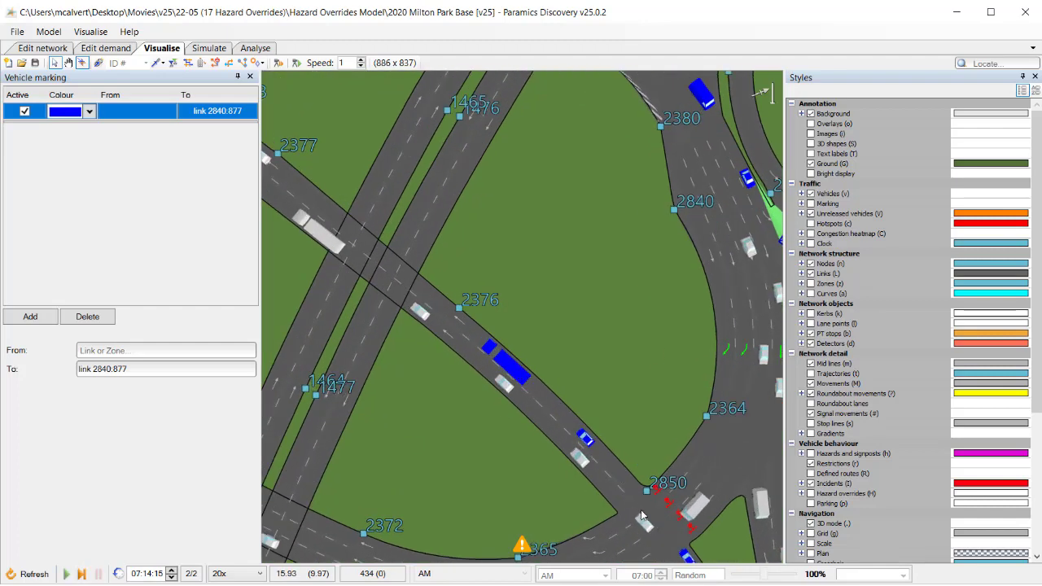
pyautogui.scroll(-2, 575, 383)
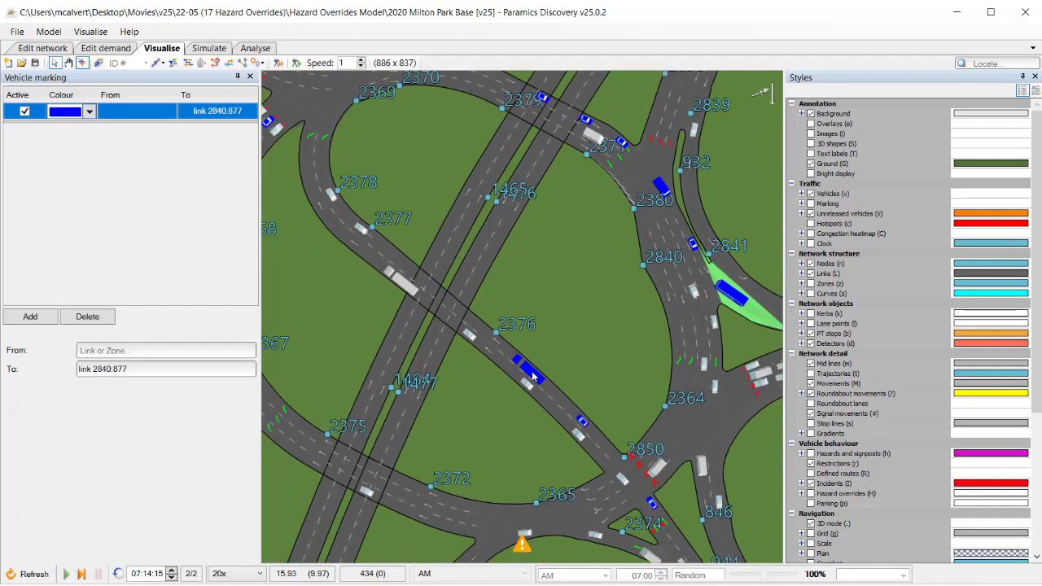
# Step: Show the vehicle information labels for the blue heavy goods vehicle and two blue cars between nodes 2377 and 2850
pyautogui.click(531, 371)
pyautogui.click(172, 63)
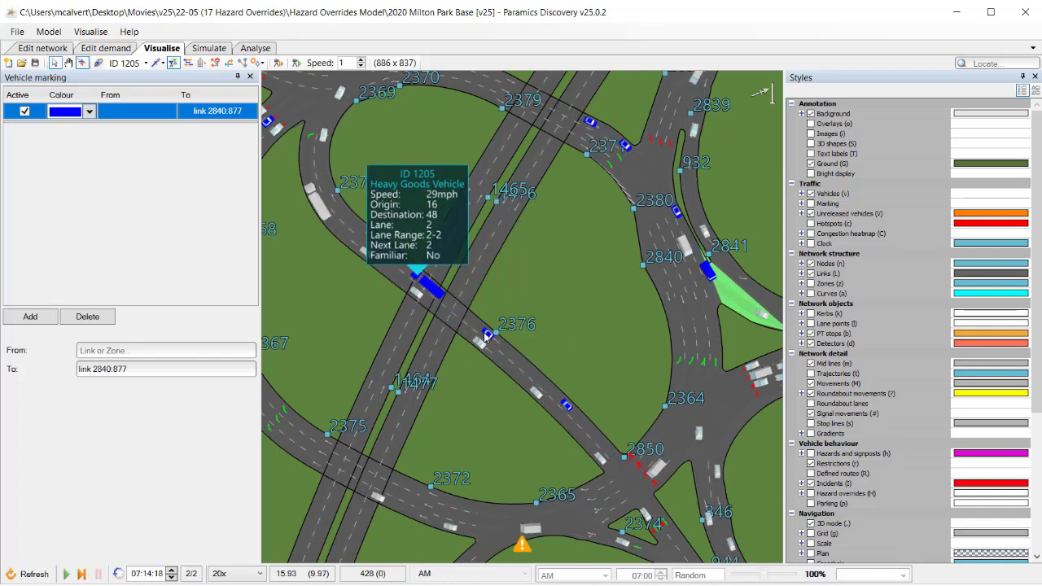
pyautogui.click(487, 334)
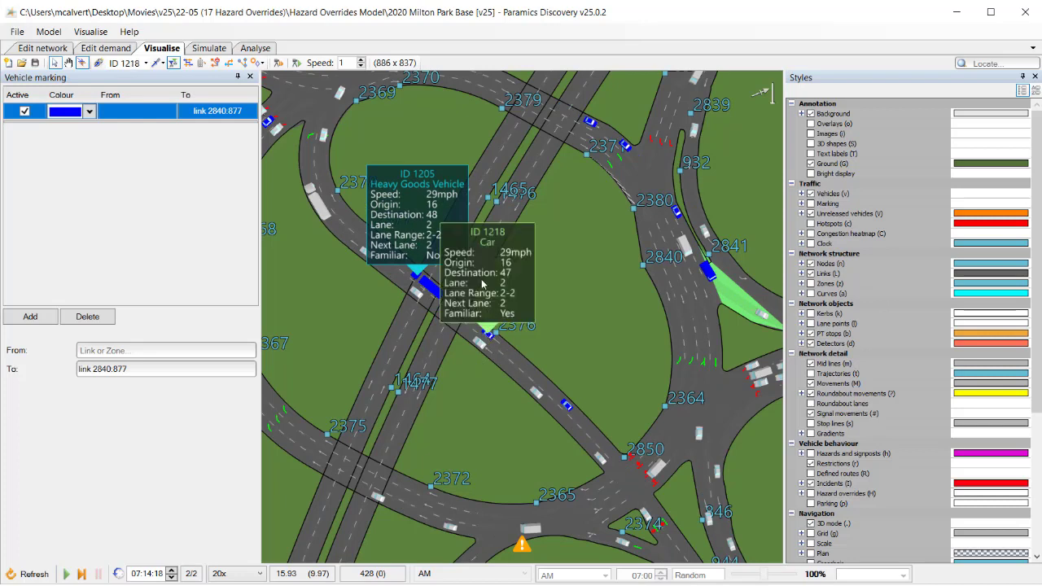
pyautogui.click(568, 405)
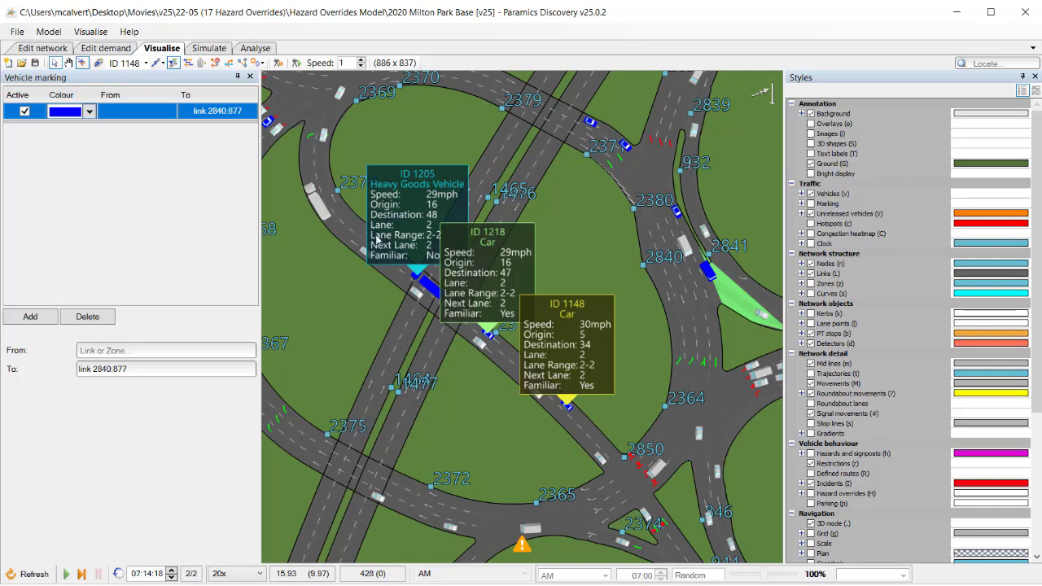
# Step: Advance the paused simulation in small increments and follow the labelled vehicles past nodes 2378 and 2370 towards link 2840:877
pyautogui.moveTo(385, 162); pyautogui.dragTo(398, 241)
pyautogui.press('Return')
pyautogui.press('Return')
pyautogui.press('Return')
pyautogui.press('Return')
pyautogui.press('Return')
pyautogui.press('space')
pyautogui.press('space')
pyautogui.press('space')
pyautogui.press('space')
pyautogui.press('space')
pyautogui.press('space')
pyautogui.press('space')
pyautogui.press('space')
pyautogui.press('space')
pyautogui.press('space')
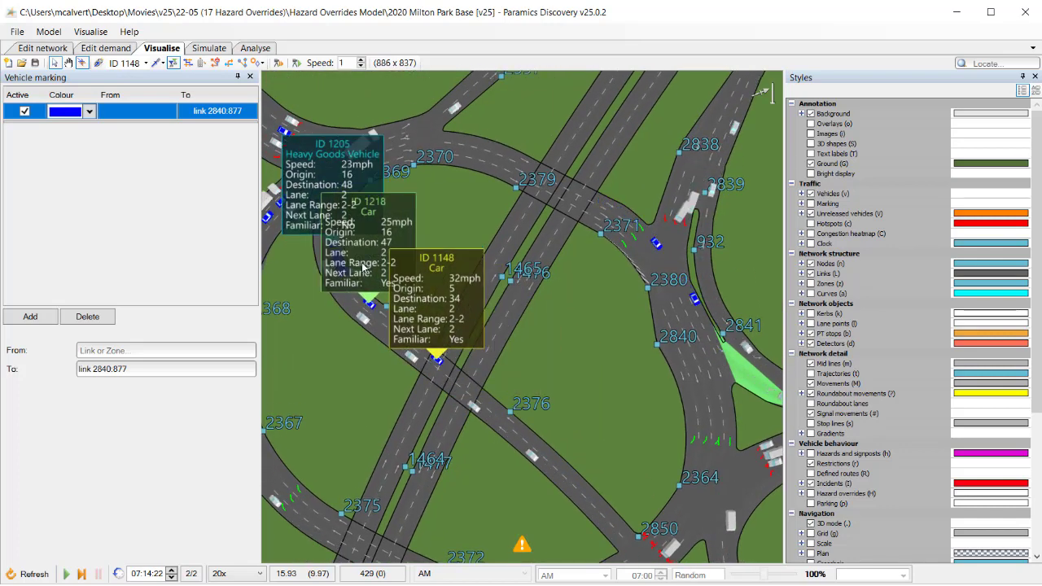
pyautogui.moveTo(405, 178); pyautogui.dragTo(438, 235)
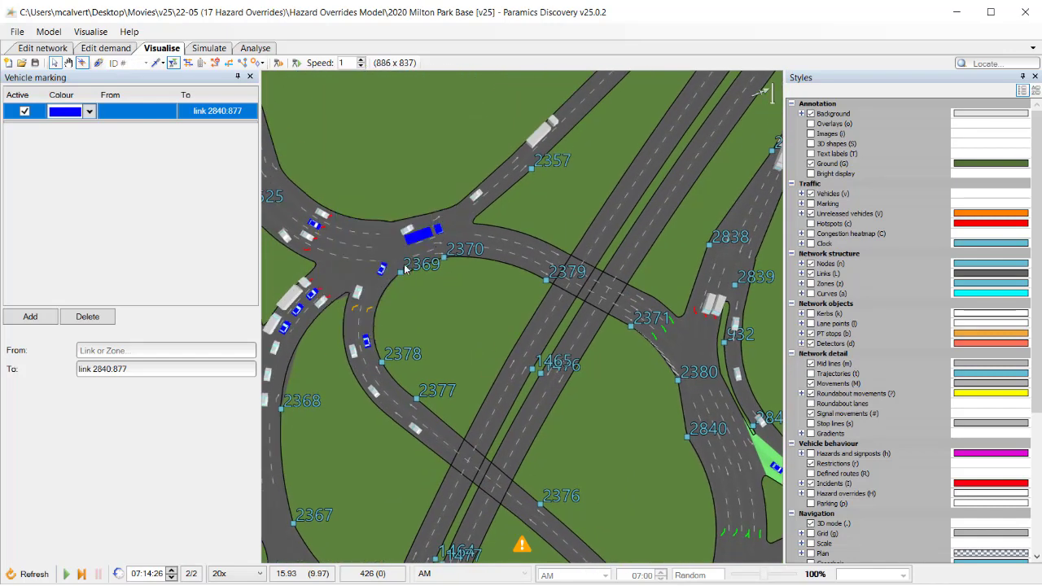
pyautogui.scroll(1, 461, 313)
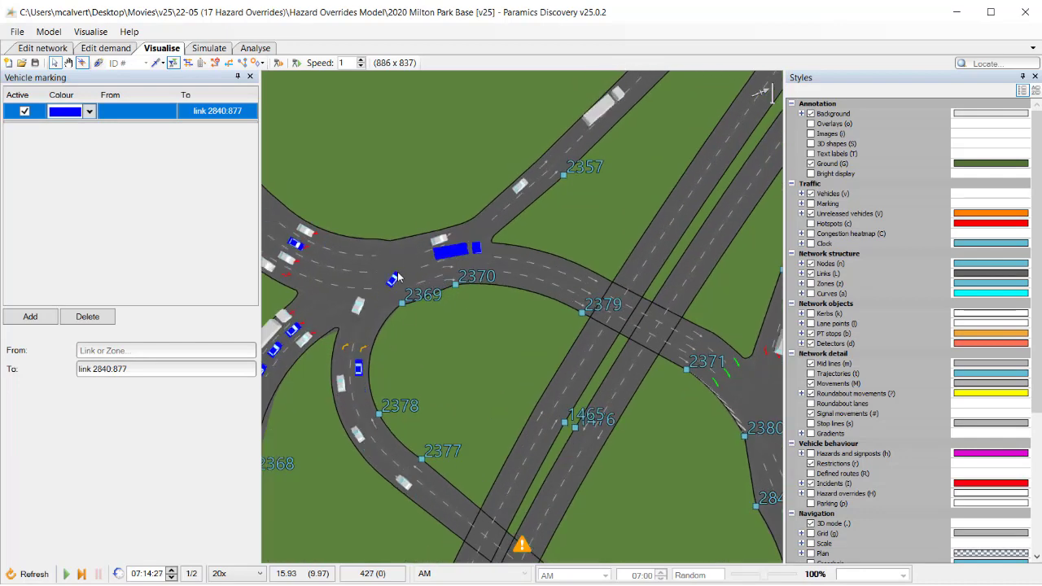
pyautogui.moveTo(681, 420); pyautogui.dragTo(541, 270)
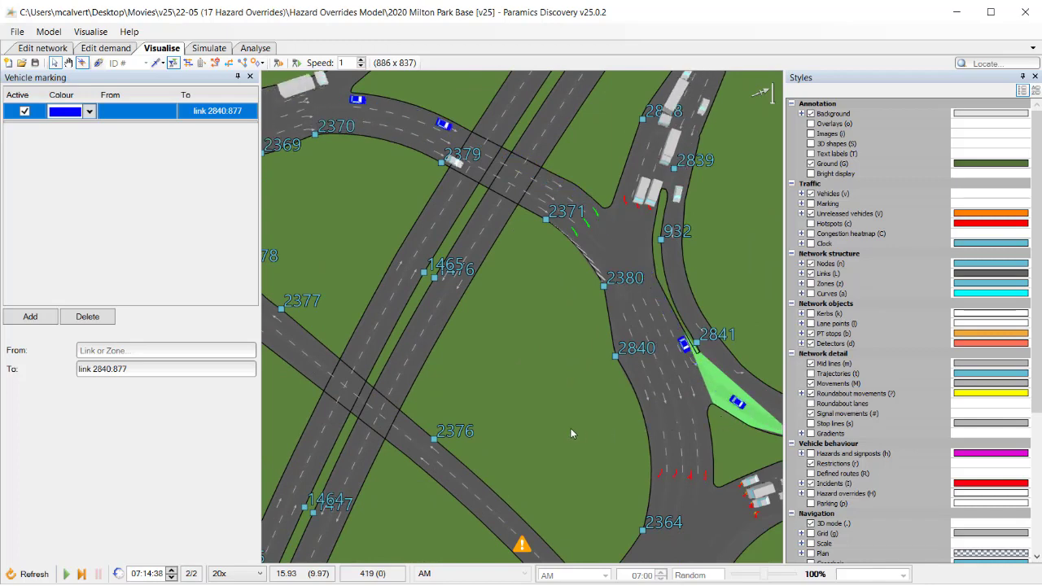
pyautogui.moveTo(557, 400); pyautogui.dragTo(561, 339)
# Step: Resume the simulation with the whole roundabout in view and pause it with marked cars on the link between nodes 2850 and 2377
pyautogui.scroll(-4, 524, 305)
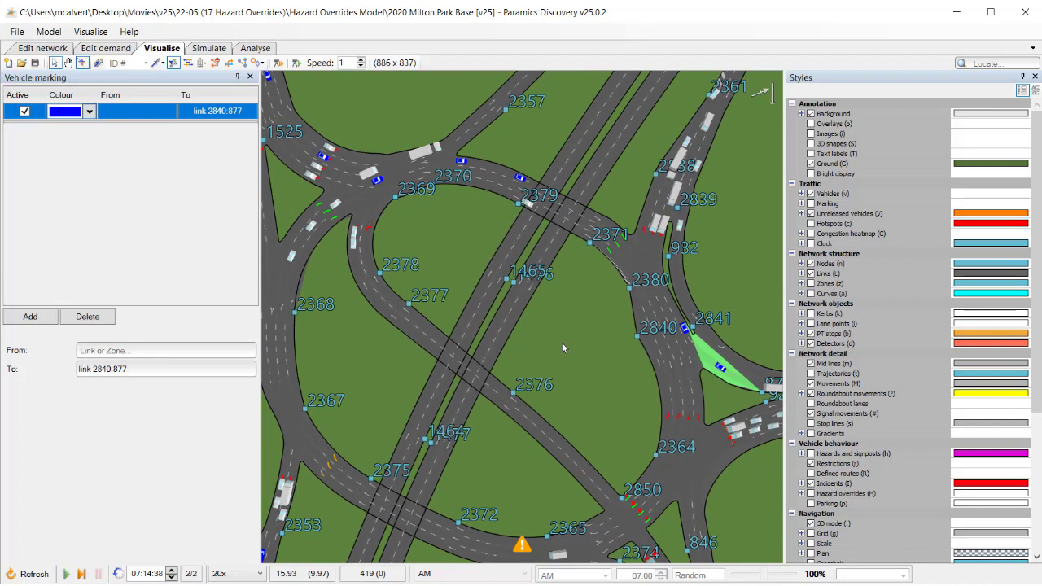
pyautogui.press('space')
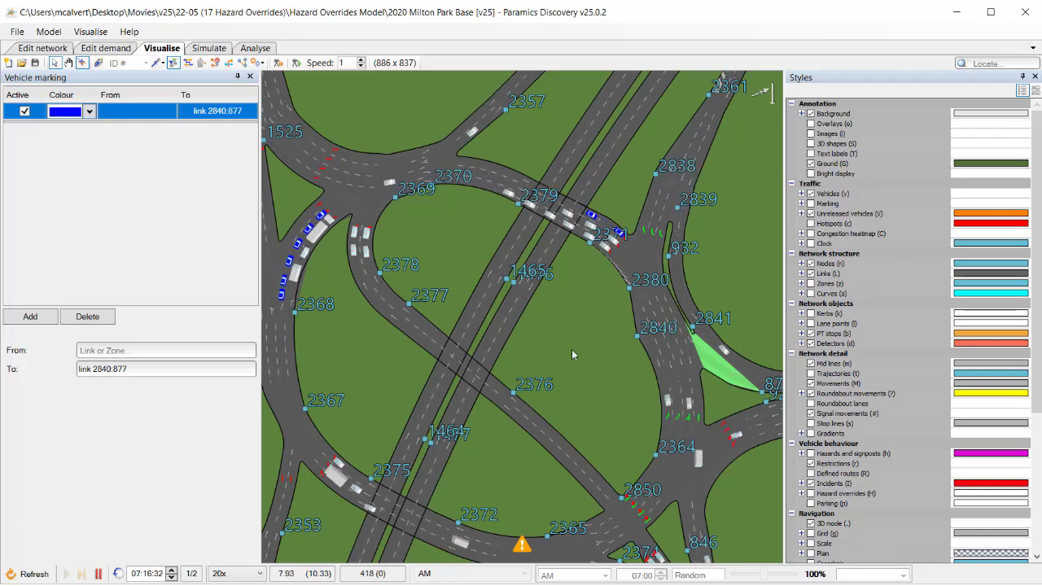
pyautogui.moveTo(619, 408); pyautogui.dragTo(588, 320)
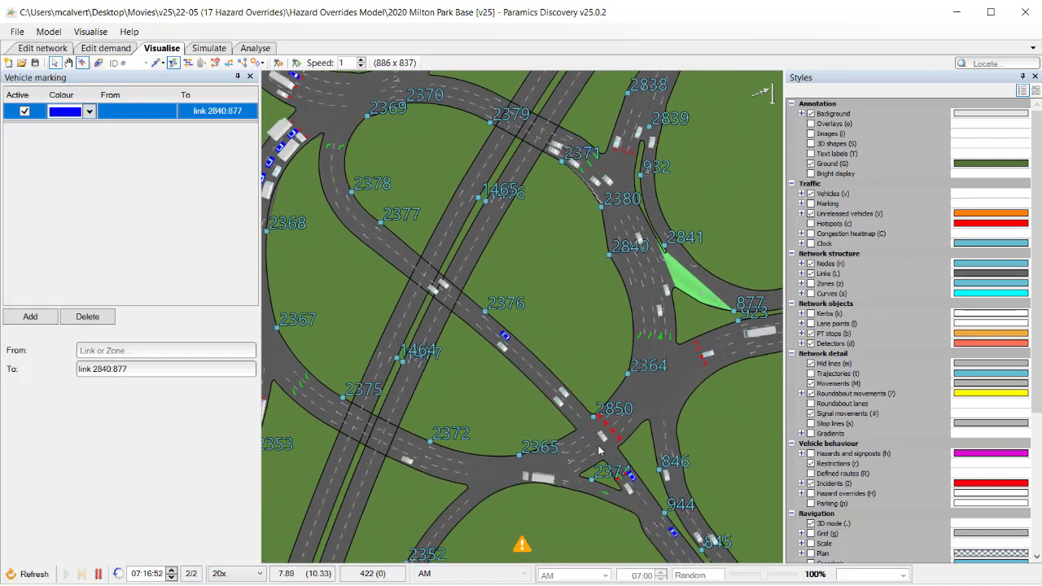
pyautogui.press('space')
pyautogui.scroll(1, 421, 244)
pyautogui.moveTo(441, 233); pyautogui.dragTo(482, 307)
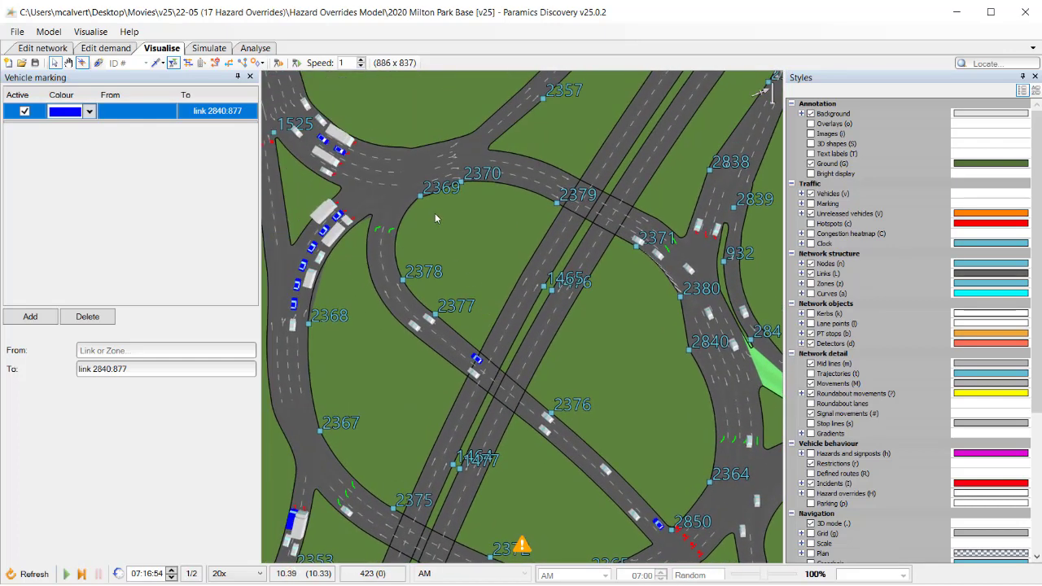
# Step: Turn on the lane range display for selected vehicles and select the blue car approaching node 2377
pyautogui.click(215, 67)
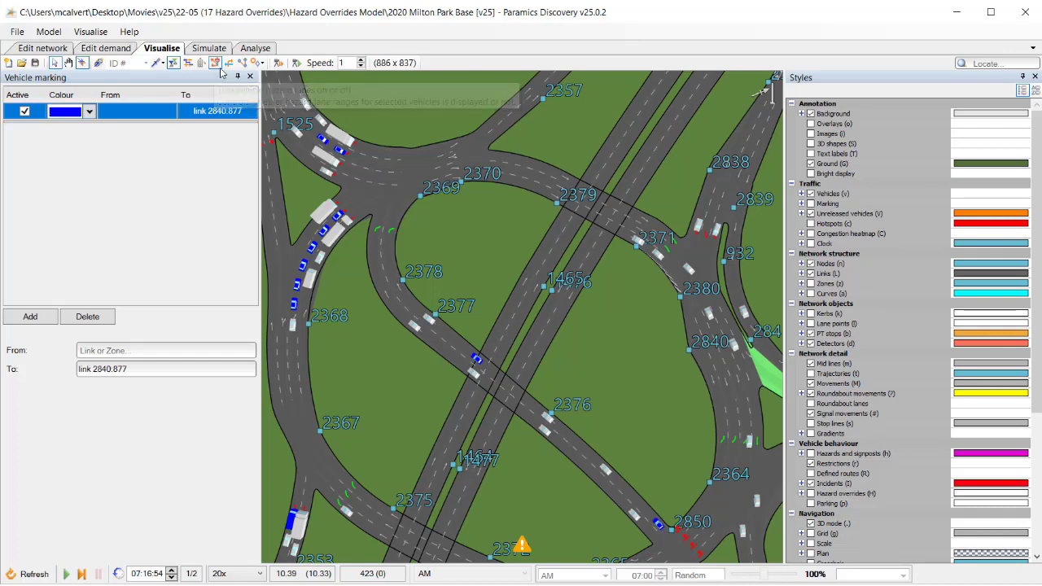
pyautogui.moveTo(489, 328); pyautogui.dragTo(493, 310)
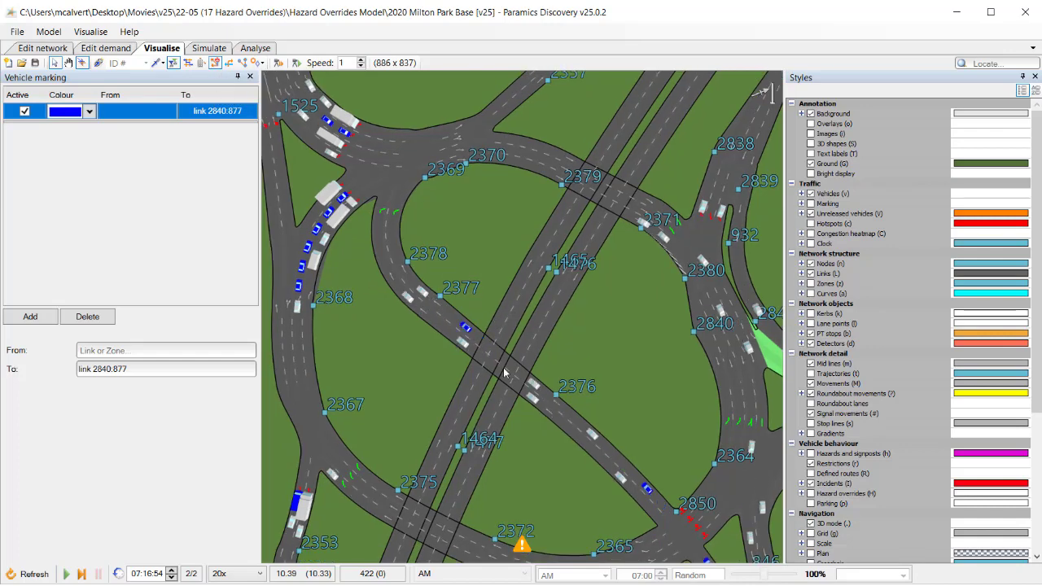
pyautogui.moveTo(456, 322)
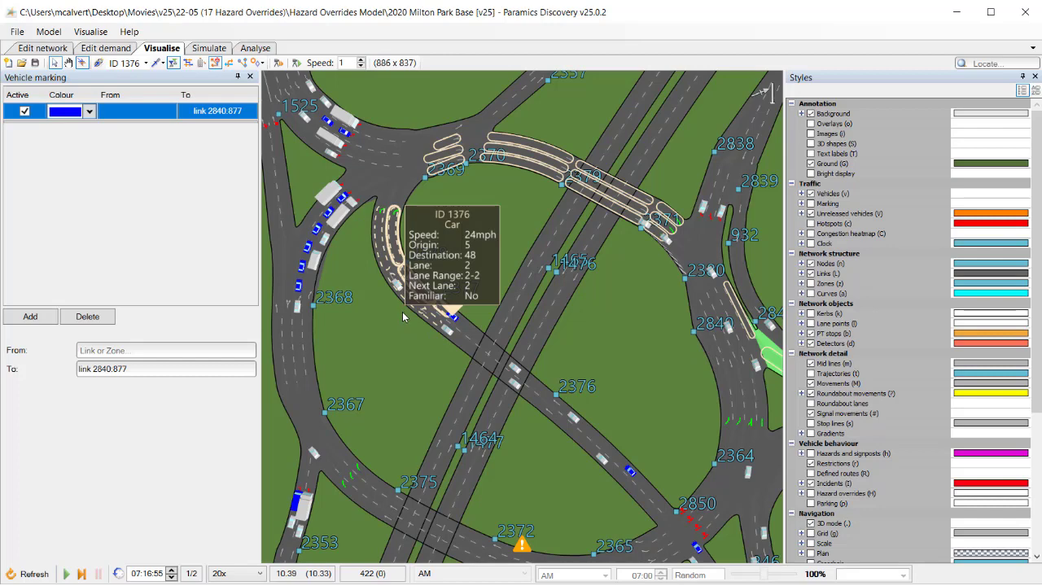
# Step: Examine the selected car's lane ranges from node 2377 around to node 2371 and follow it onto the far side of the roundabout
pyautogui.scroll(2, 385, 290)
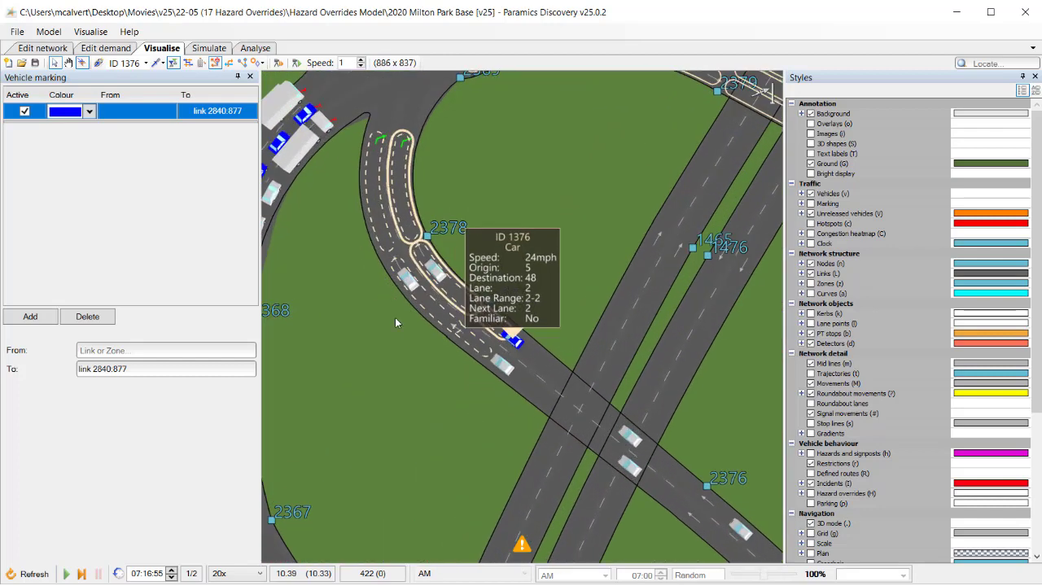
pyautogui.scroll(1, 447, 293)
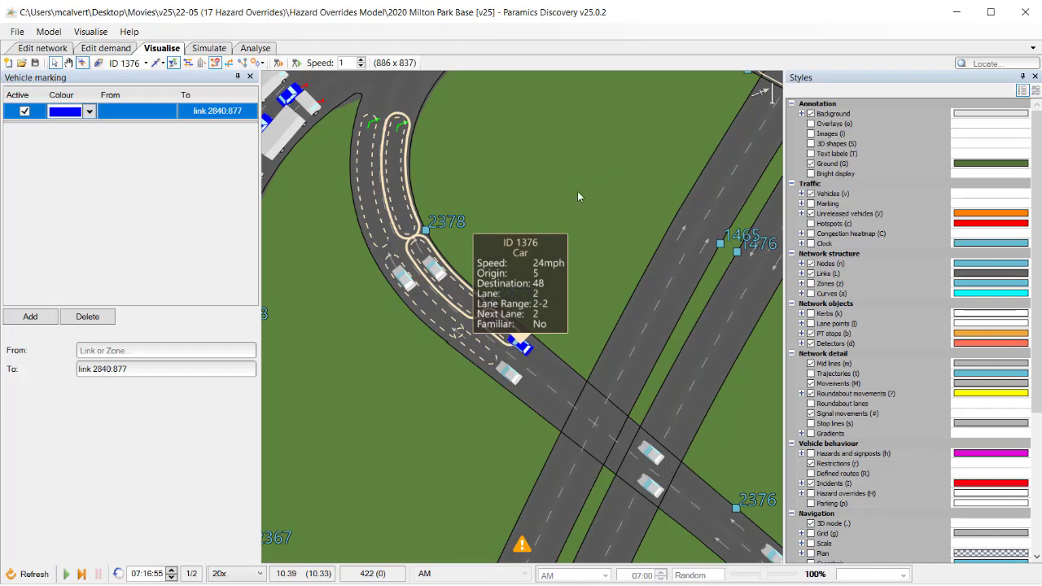
pyautogui.moveTo(622, 135); pyautogui.dragTo(551, 208)
pyautogui.scroll(-4, 545, 210)
pyautogui.moveTo(488, 105); pyautogui.dragTo(438, 148)
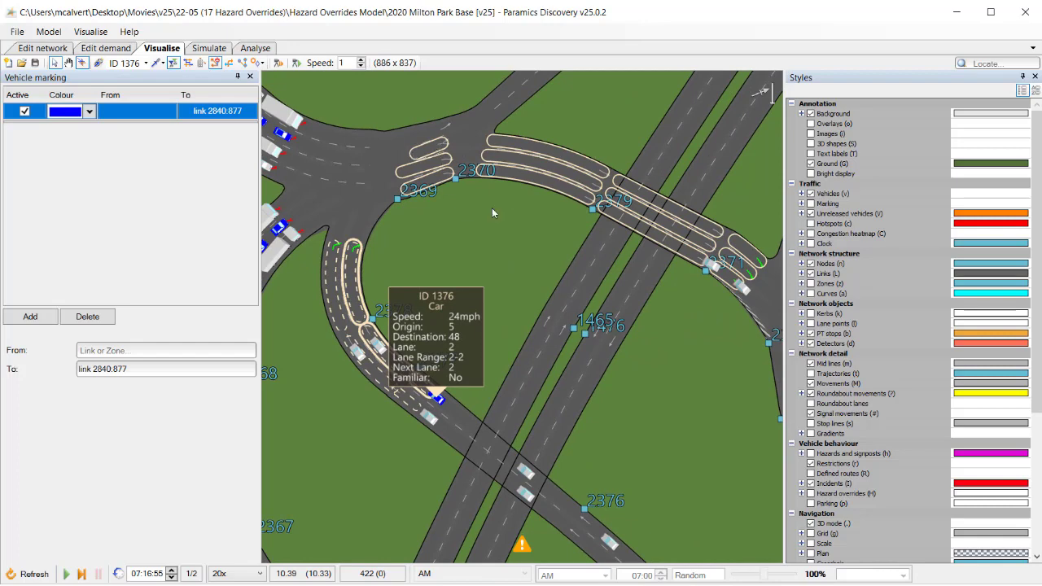
pyautogui.moveTo(492, 208); pyautogui.dragTo(469, 259)
pyautogui.moveTo(523, 300); pyautogui.dragTo(473, 304)
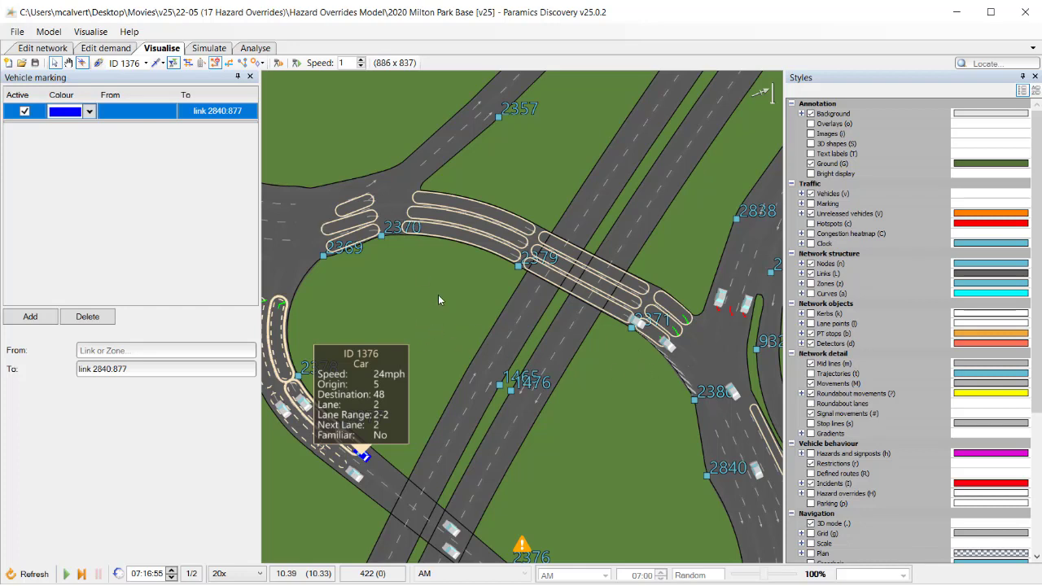
pyautogui.moveTo(438, 295); pyautogui.dragTo(460, 291)
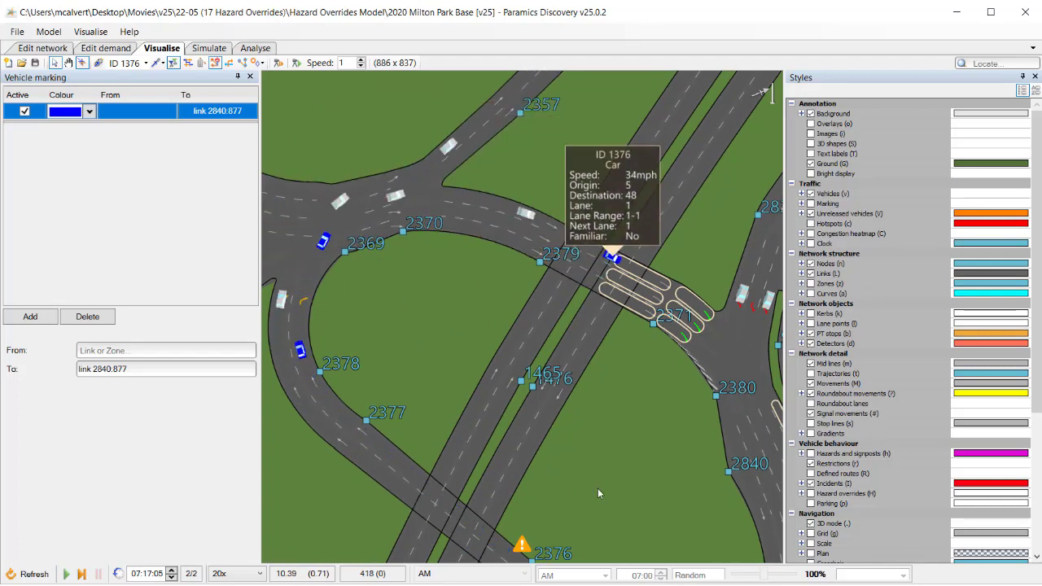
# Step: Run the simulation on, pause it with marked cars queuing near node 944, and select the leading blue car
pyautogui.moveTo(598, 488); pyautogui.dragTo(555, 280)
pyautogui.scroll(-2, 554, 281)
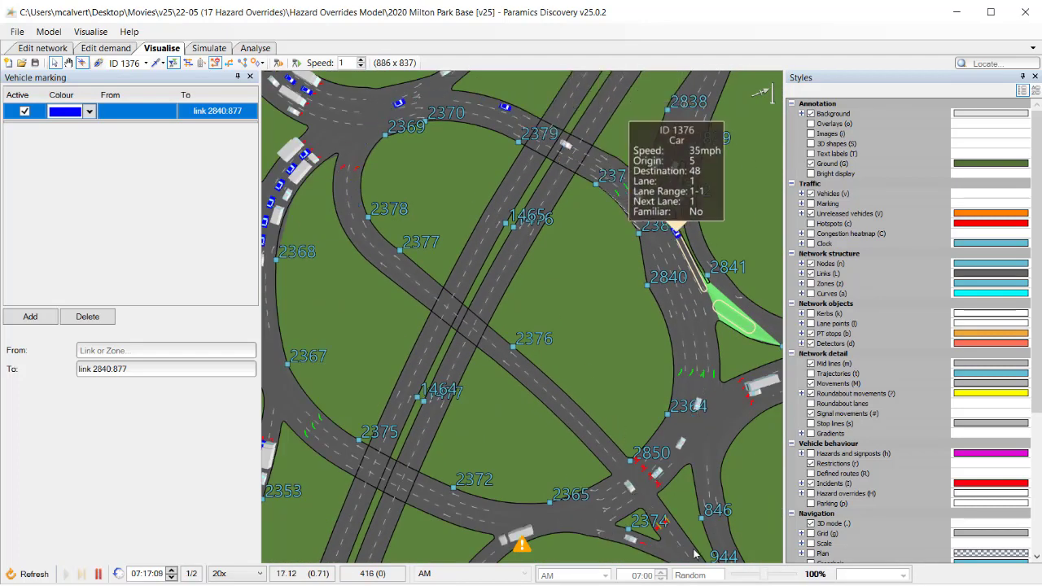
pyautogui.moveTo(557, 339); pyautogui.dragTo(485, 300)
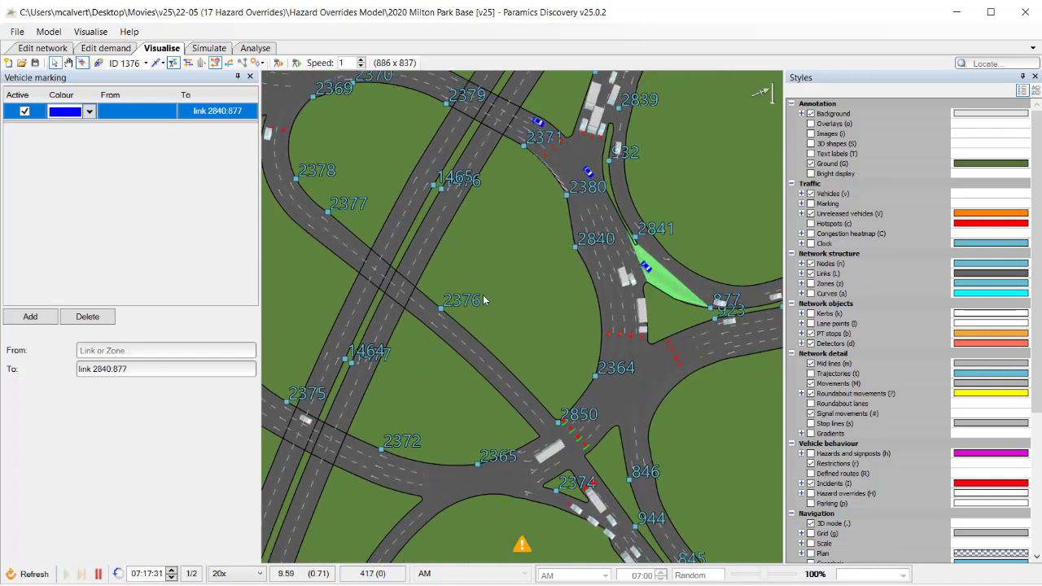
pyautogui.press('space')
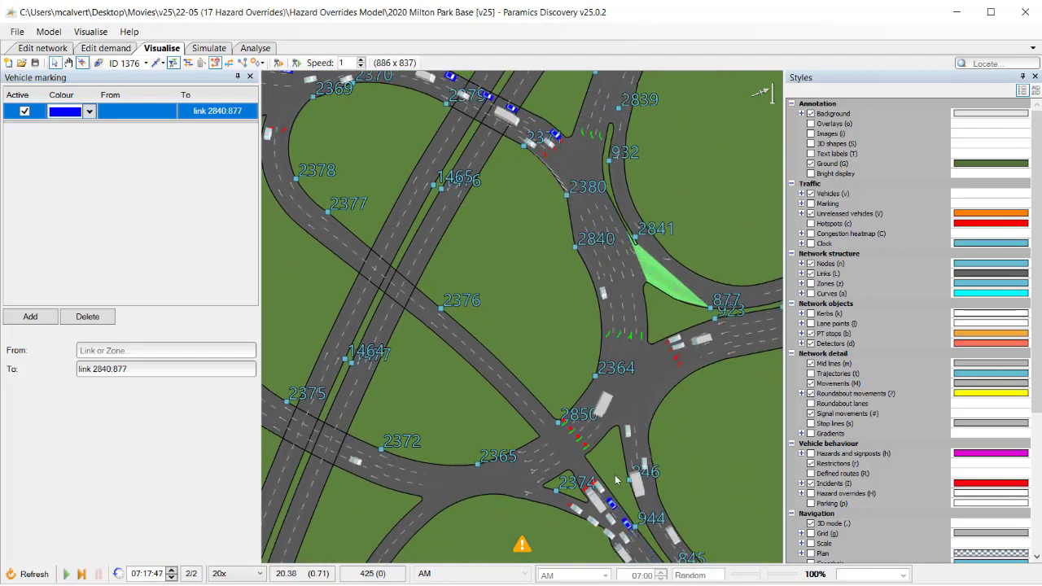
pyautogui.click(615, 504)
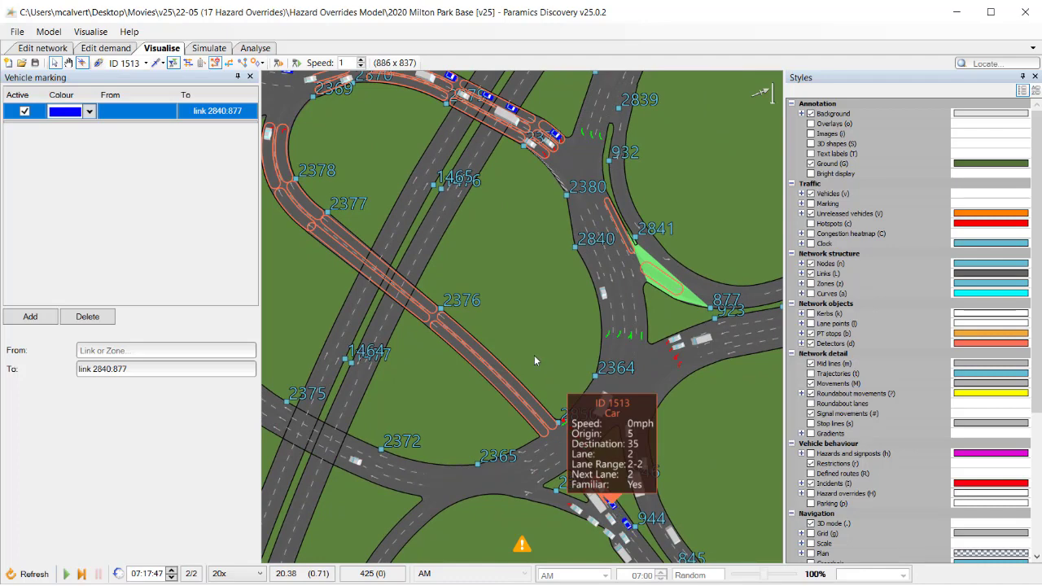
# Step: Advance the simulation until the selected car passes node 2850 and examine its lane ranges along nodes 2376, 2377 and 2378
pyautogui.moveTo(535, 361); pyautogui.dragTo(504, 310)
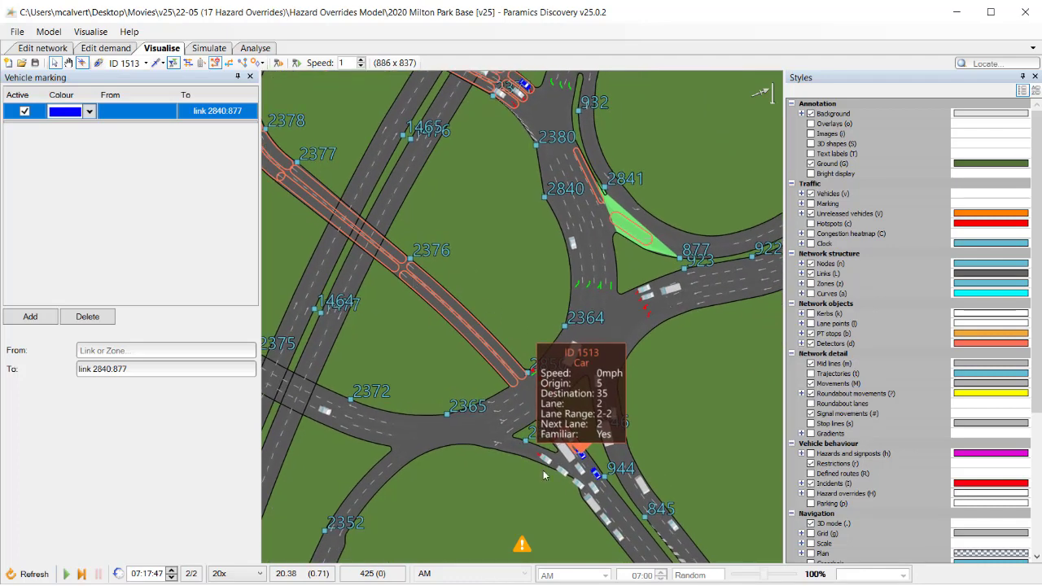
pyautogui.press('space')
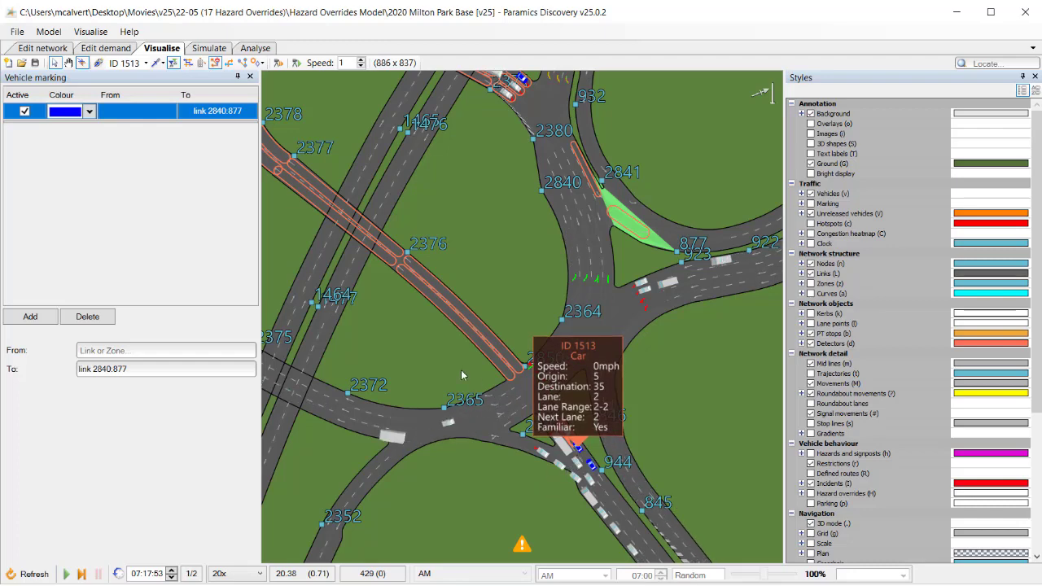
pyautogui.moveTo(402, 336); pyautogui.dragTo(508, 409)
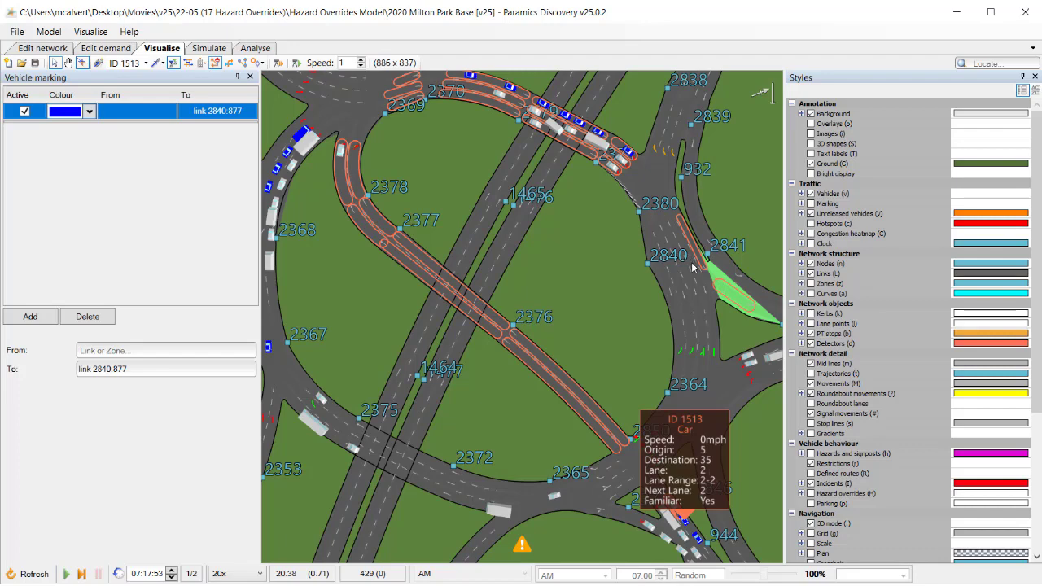
pyautogui.moveTo(543, 317); pyautogui.dragTo(499, 278)
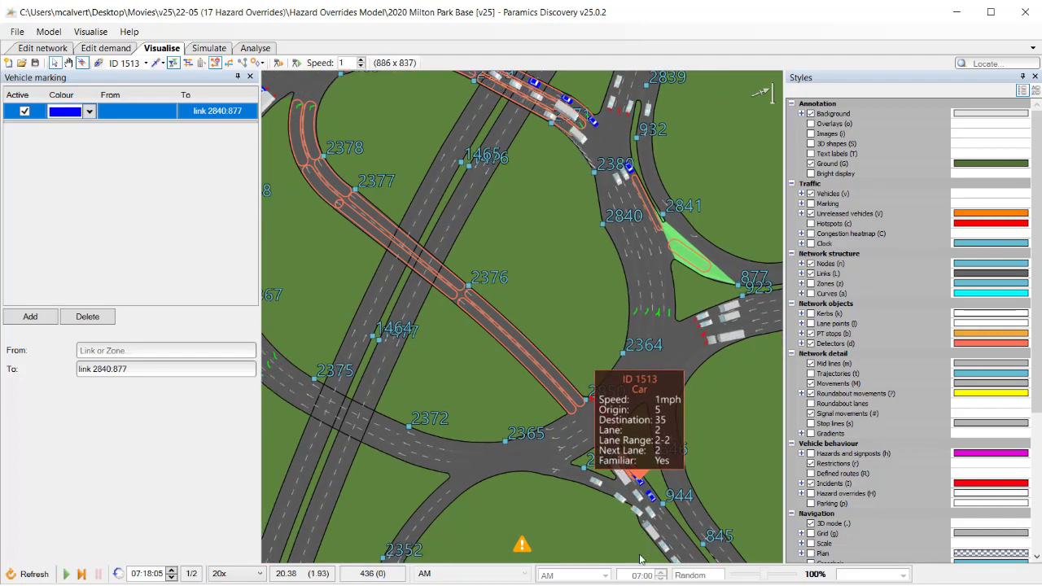
pyautogui.scroll(2, 580, 404)
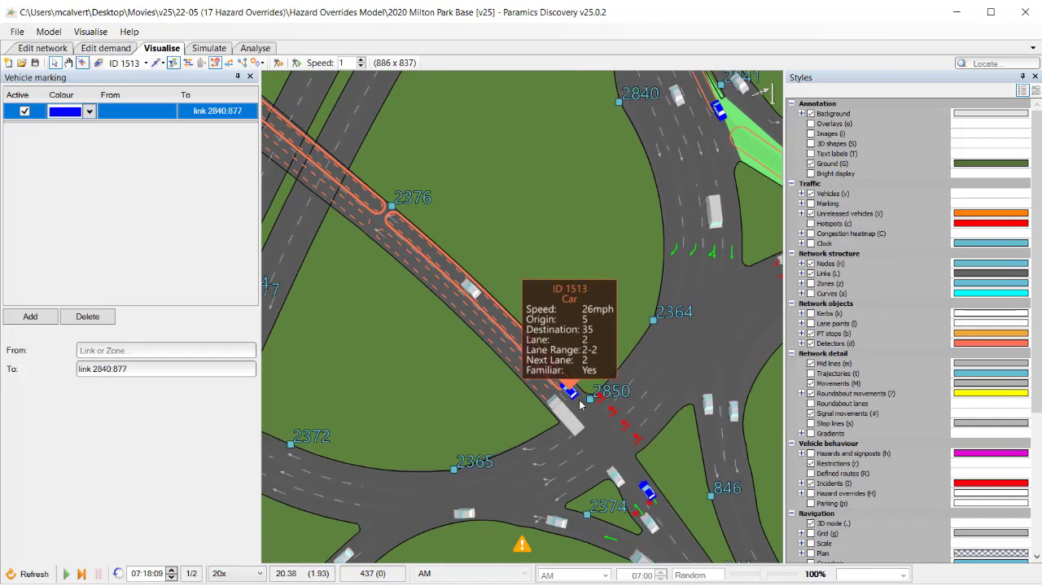
pyautogui.moveTo(494, 311); pyautogui.dragTo(577, 374)
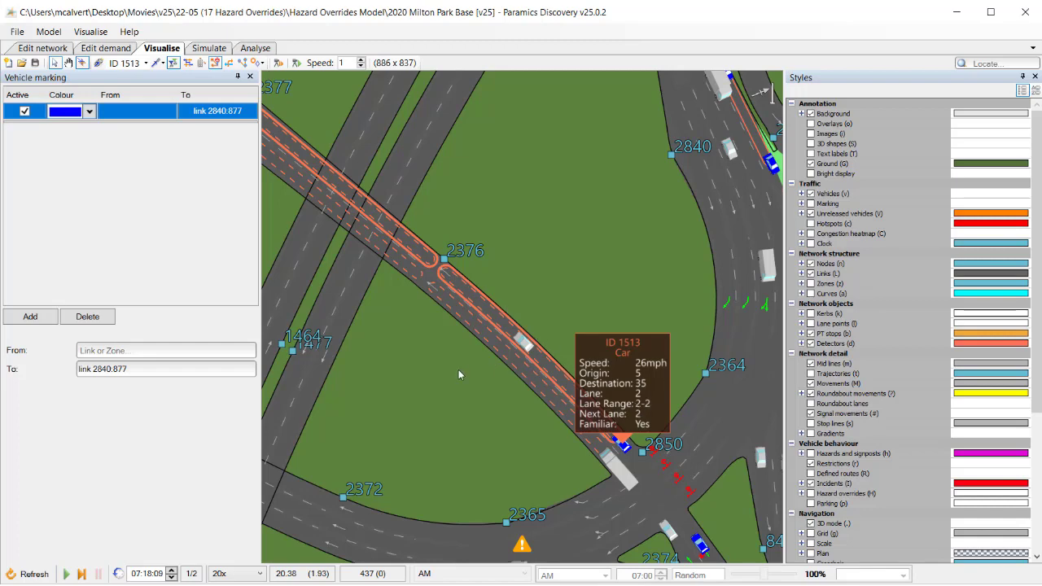
pyautogui.moveTo(459, 370); pyautogui.dragTo(583, 482)
pyautogui.moveTo(437, 354); pyautogui.dragTo(456, 386)
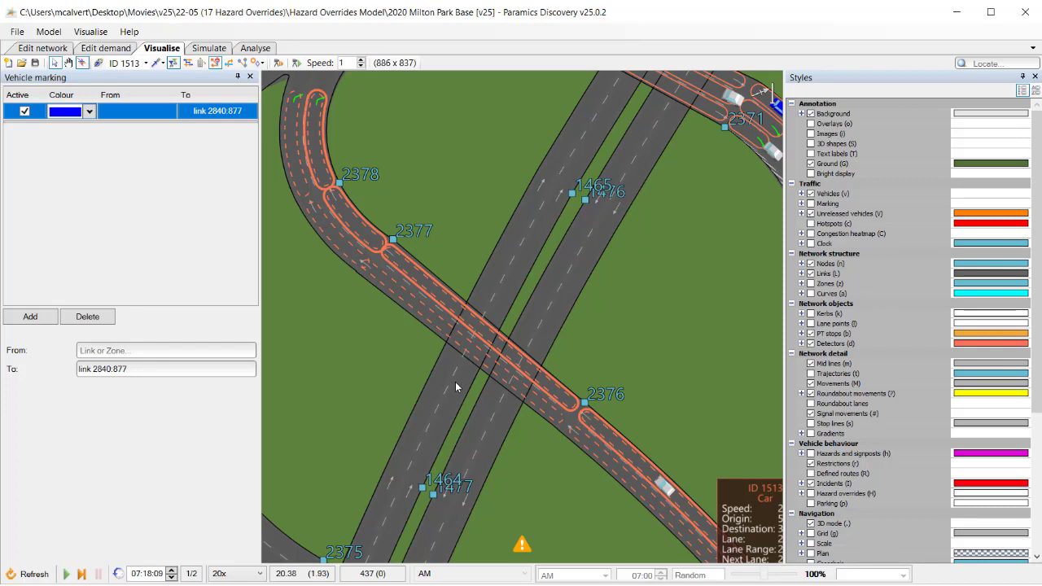
# Step: Examine the selected car's lane ranges across the whole roundabout, from node 2850 past node 2378 and around to node 2371
pyautogui.scroll(-1, 565, 470)
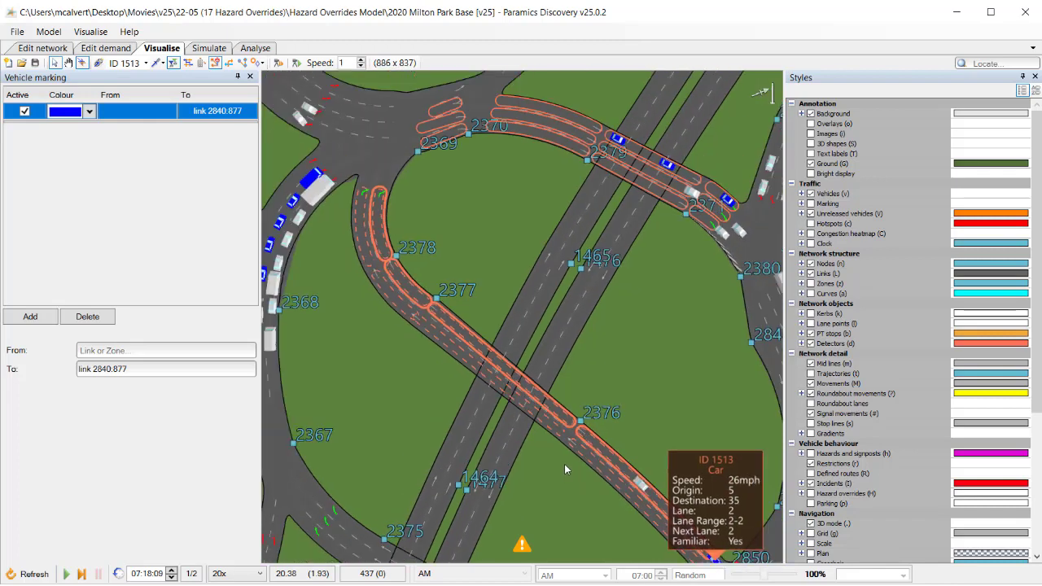
pyautogui.scroll(-1, 567, 469)
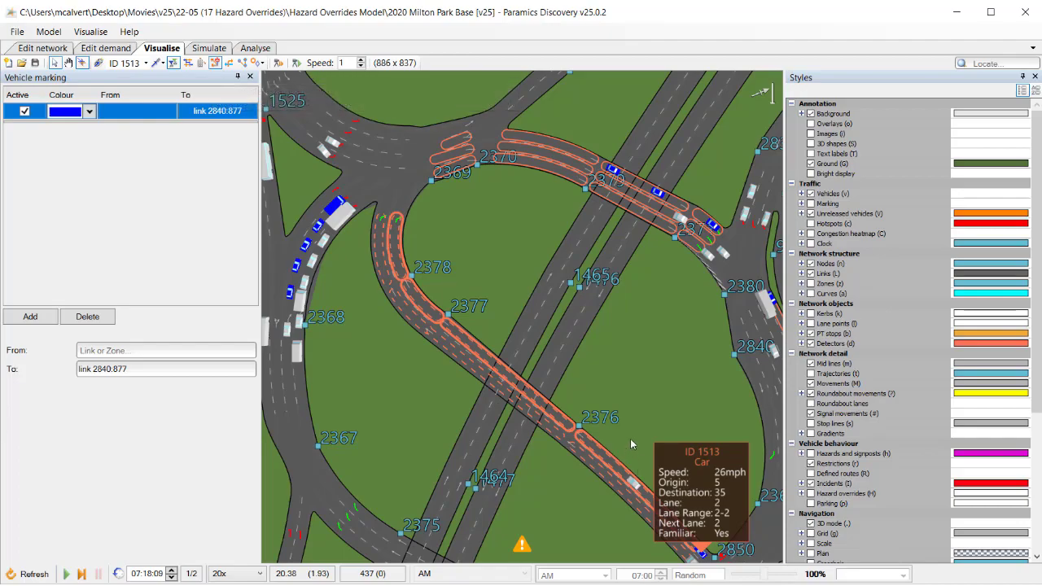
pyautogui.moveTo(616, 425); pyautogui.dragTo(541, 354)
pyautogui.scroll(-3, 539, 353)
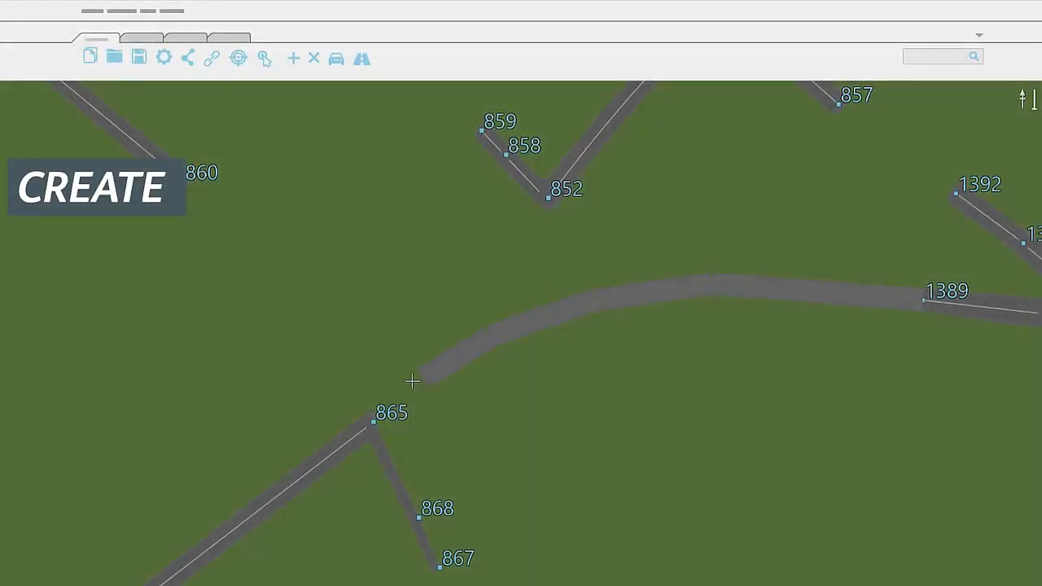
pyautogui.click(412, 381)
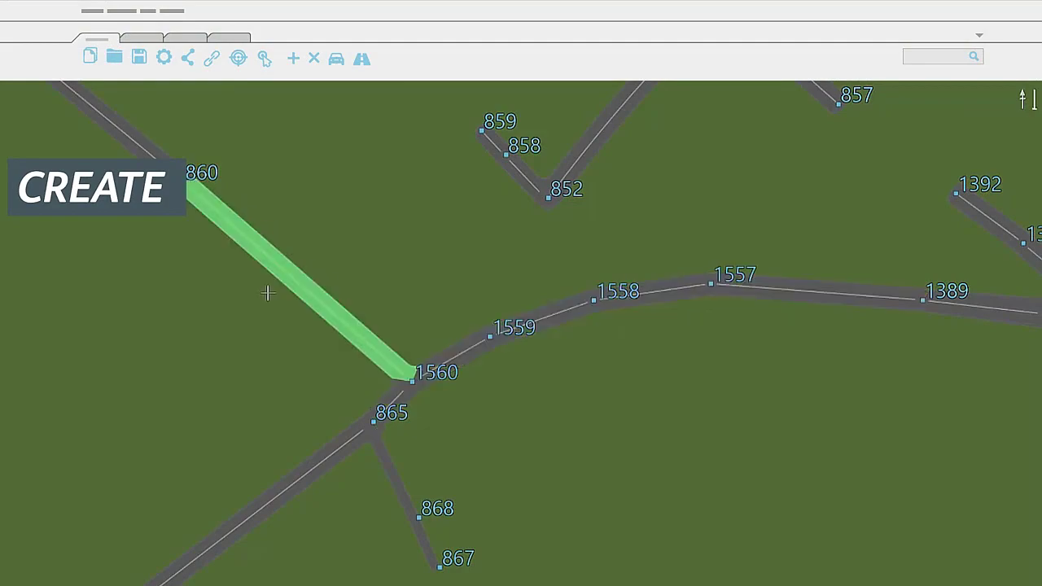
pyautogui.click(546, 198)
pyautogui.scroll(-10, 591, 436)
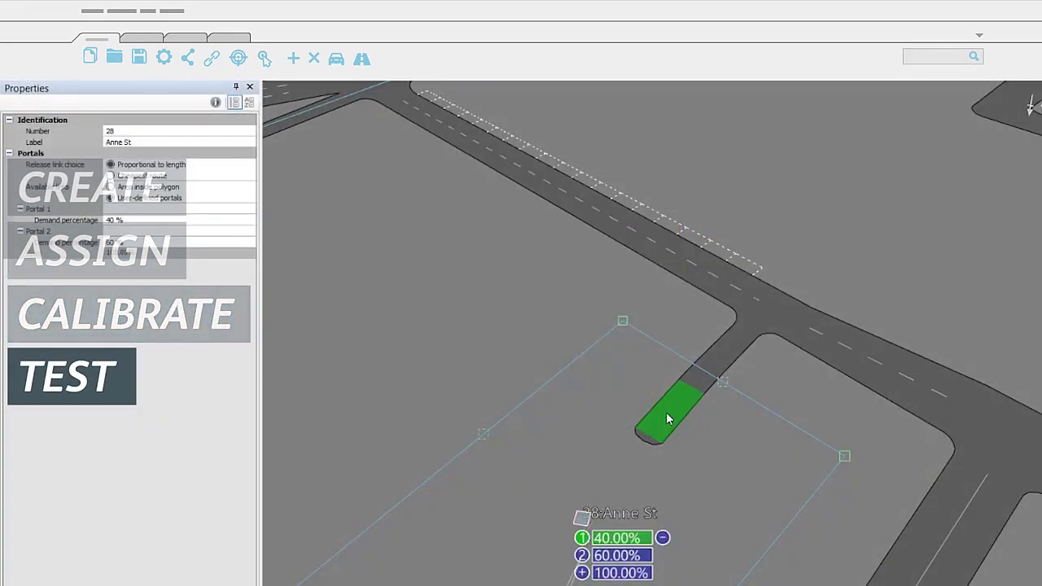
pyautogui.click(644, 237)
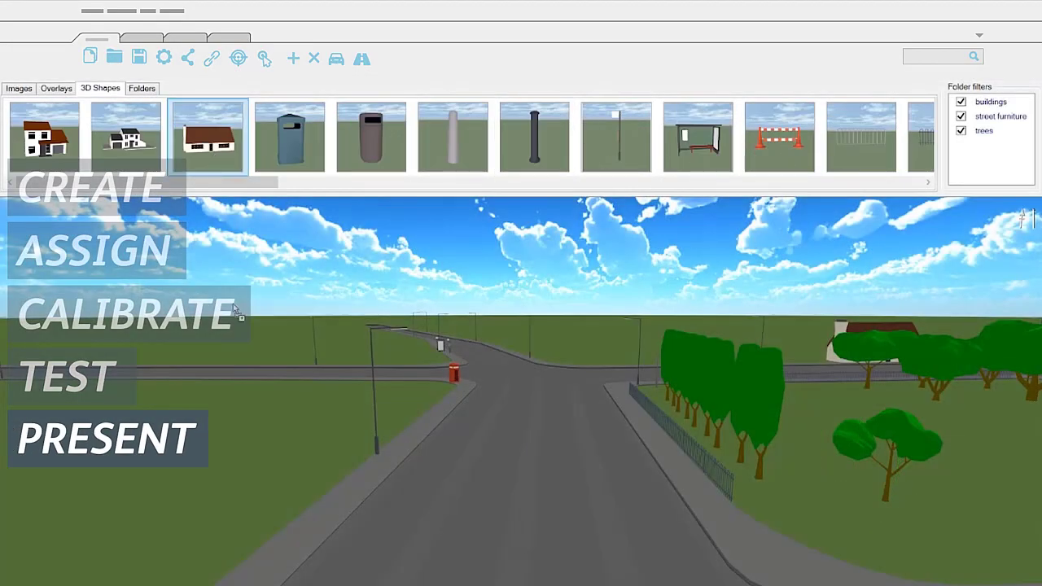
pyautogui.click(310, 533)
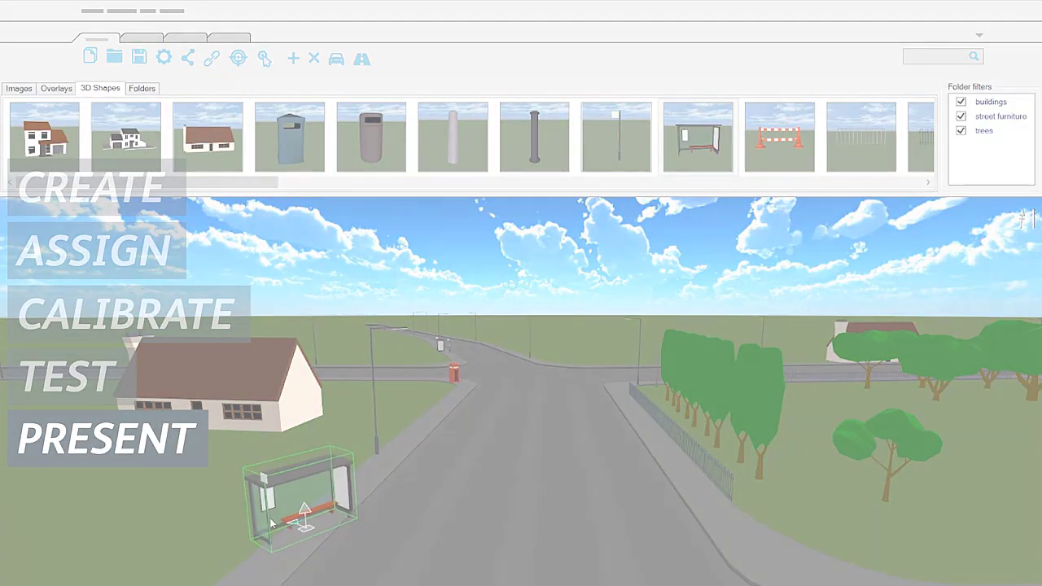